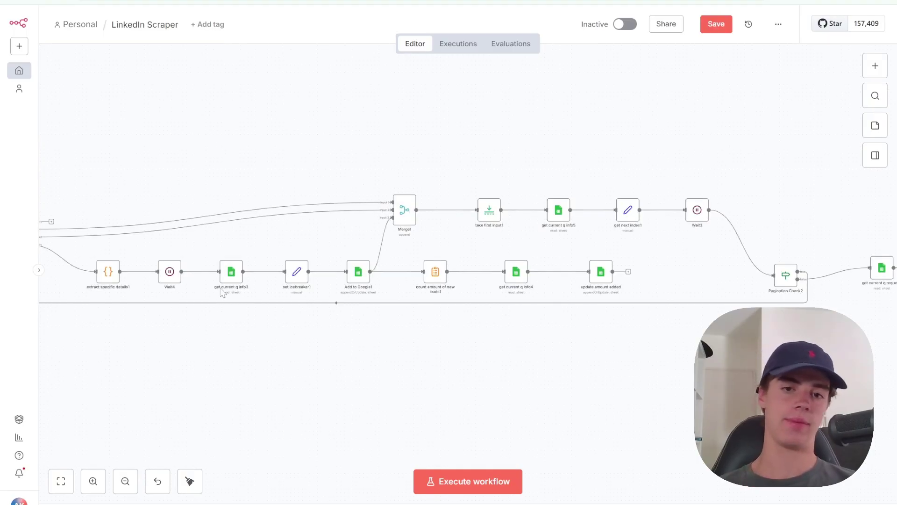
- Open the Search Google2 node and examine the Google custom search address it requests
{"action": "scroll", "coordinate": [222, 292], "scroll_direction": "left", "scroll_amount": 3}
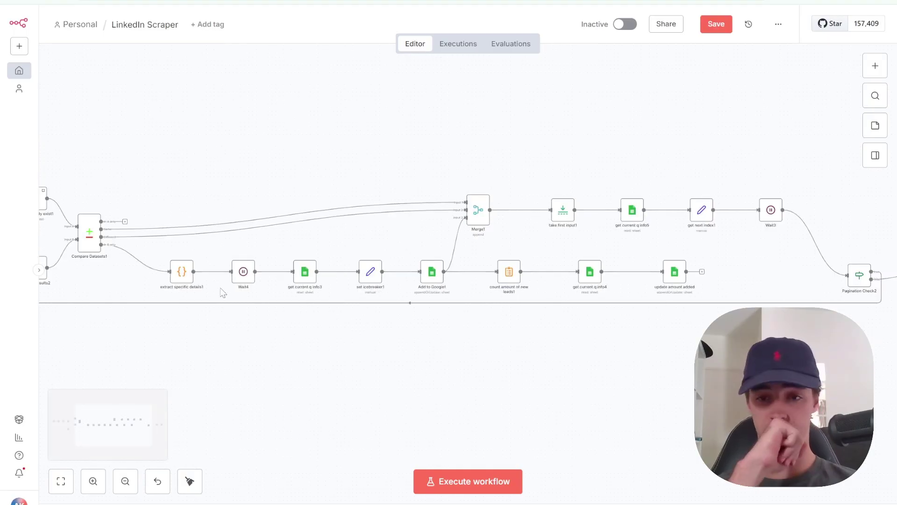
{"action": "scroll", "coordinate": [223, 292], "scroll_direction": "left", "scroll_amount": 9}
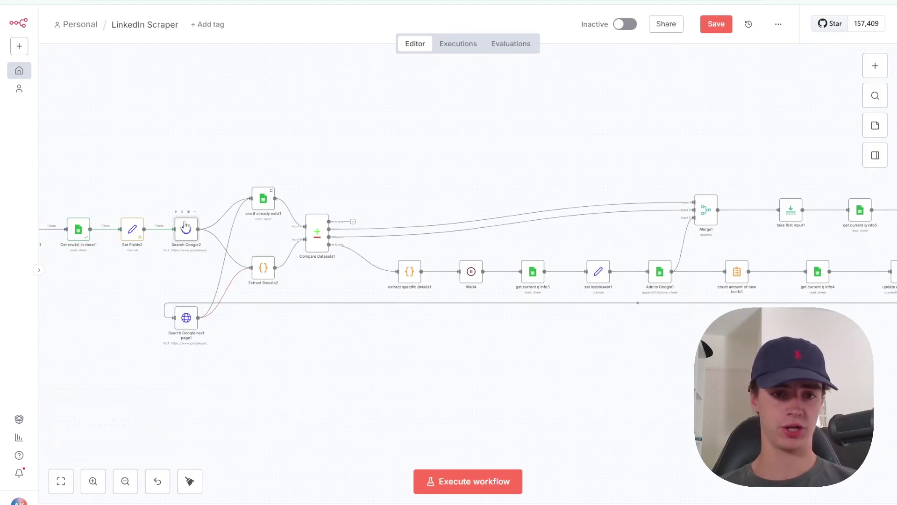
{"action": "double_click", "coordinate": [186, 229]}
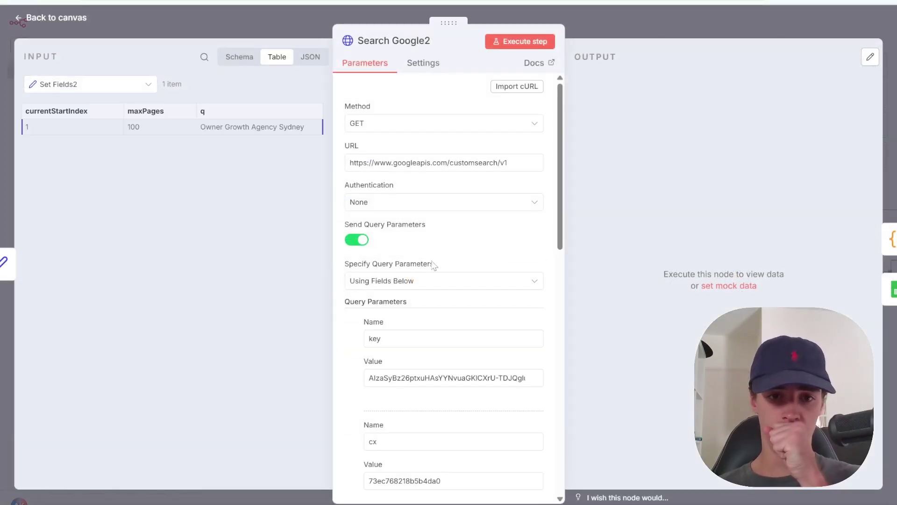
{"action": "double_click", "coordinate": [473, 163]}
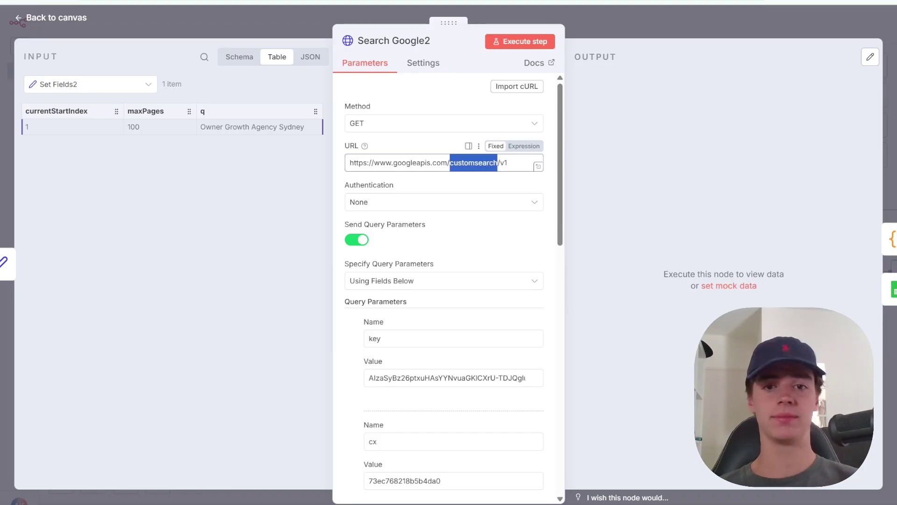
{"action": "left_click_drag", "start_coordinate": [512, 164], "coordinate": [349, 177]}
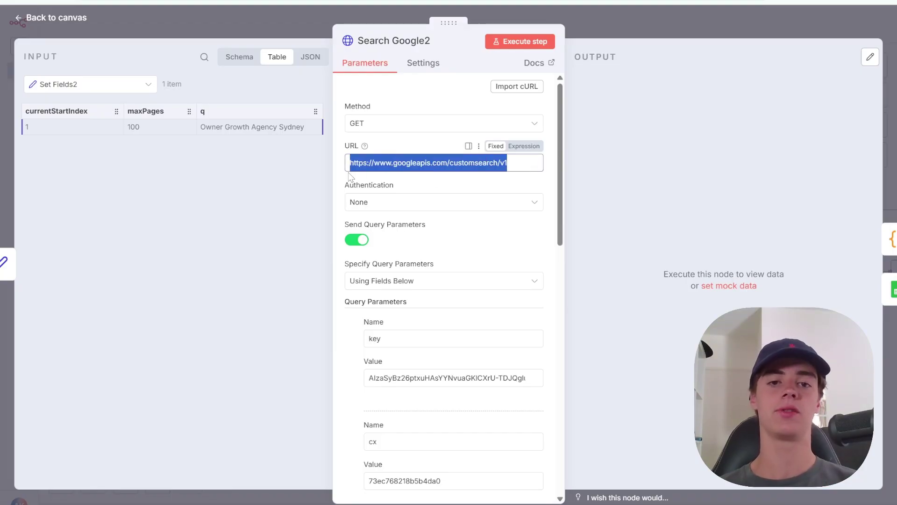
{"action": "left_click_drag", "start_coordinate": [422, 149], "coordinate": [527, 176]}
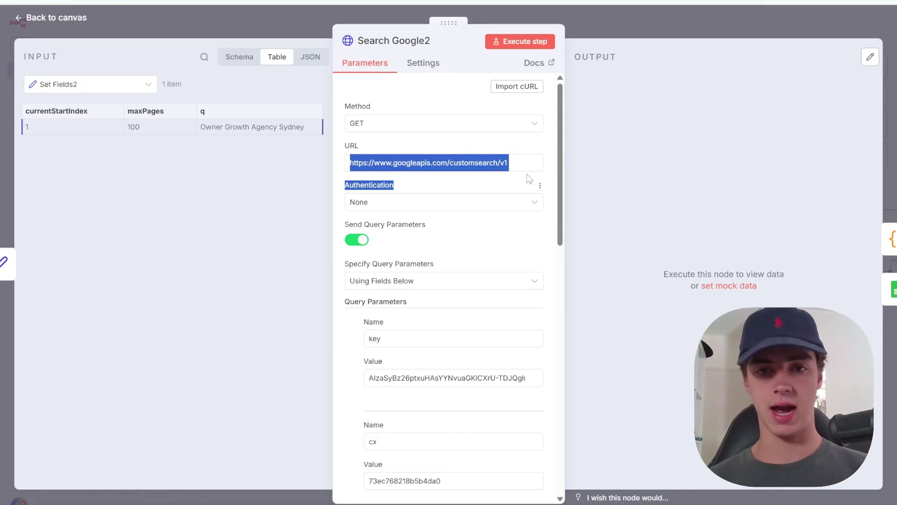
{"action": "left_click", "coordinate": [509, 162]}
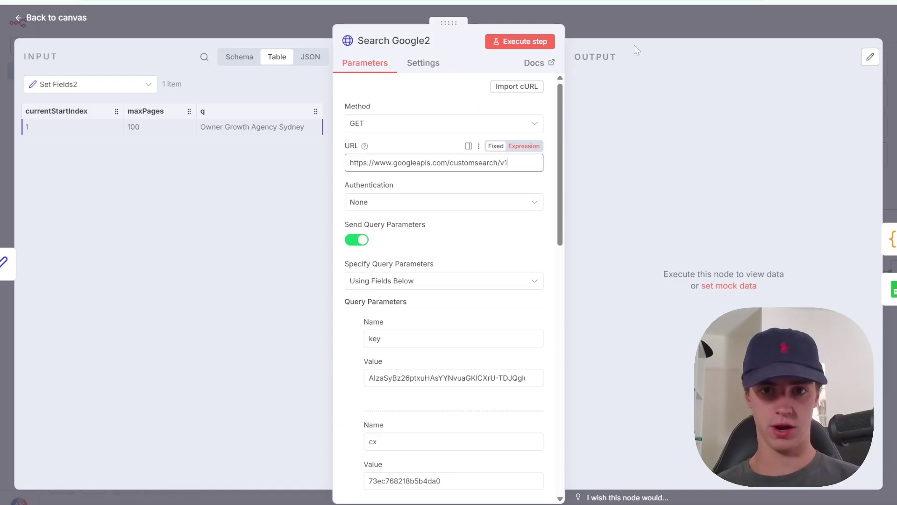
- Search the web for "google console" in a new browser tab
{"action": "key", "text": "ctrl+t"}
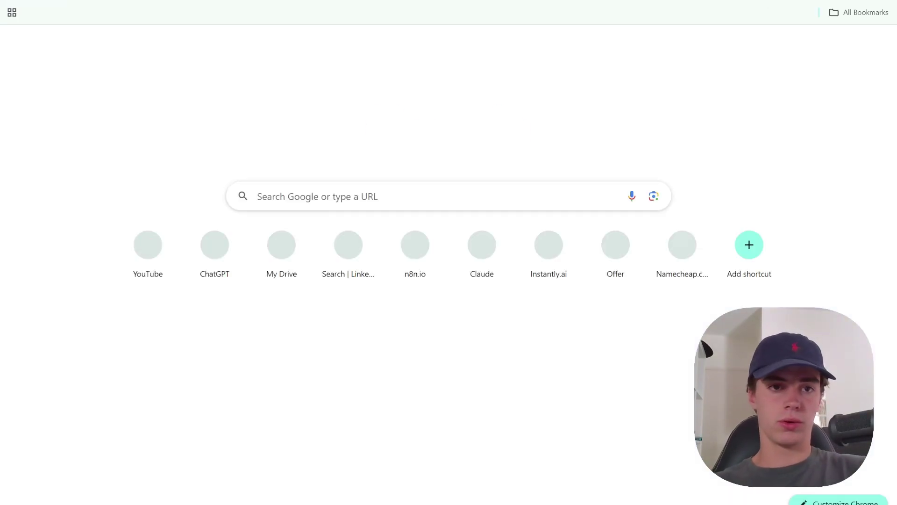
{"action": "type", "text": "google conso"}
{"action": "key", "text": "Escape"}
{"action": "type", "text": "le"}
{"action": "key", "text": "Return"}
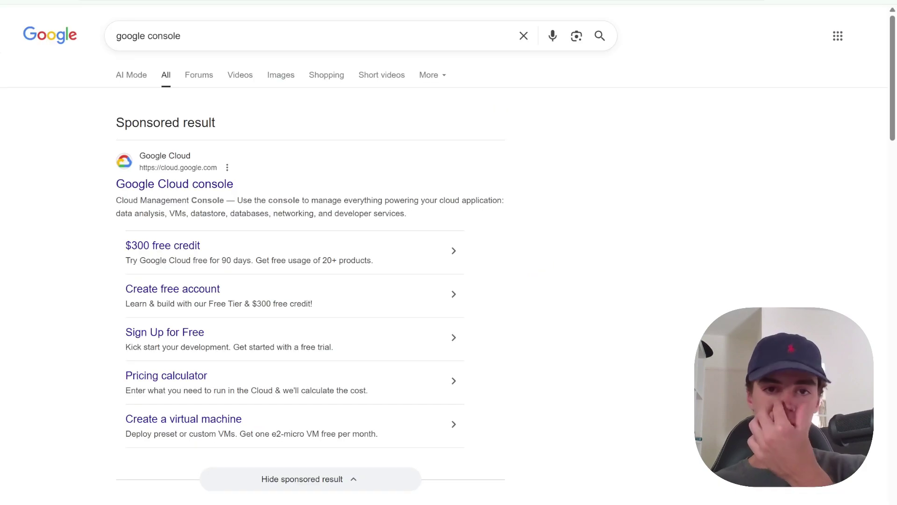
- Open the Google Cloud console from the sponsored Google Cloud search result
{"action": "scroll", "coordinate": [256, 260], "scroll_direction": "down", "scroll_amount": 3}
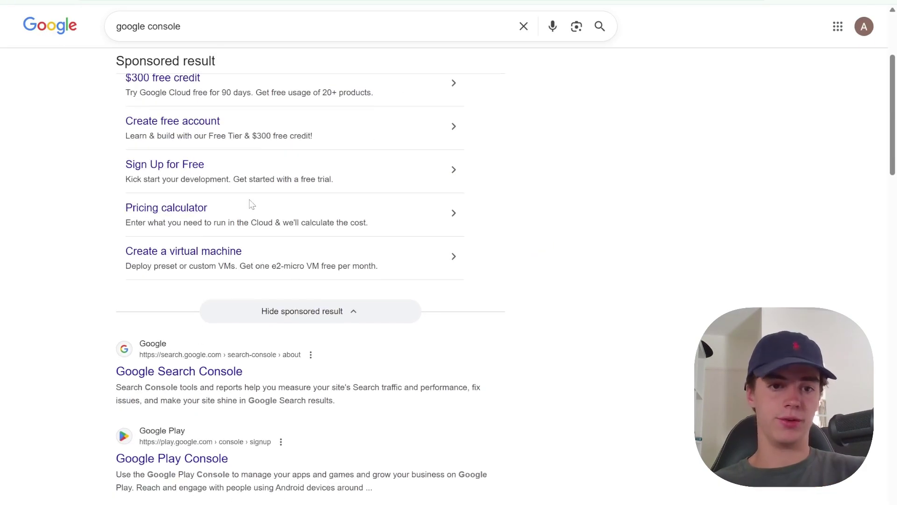
{"action": "scroll", "coordinate": [249, 203], "scroll_direction": "up", "scroll_amount": 3}
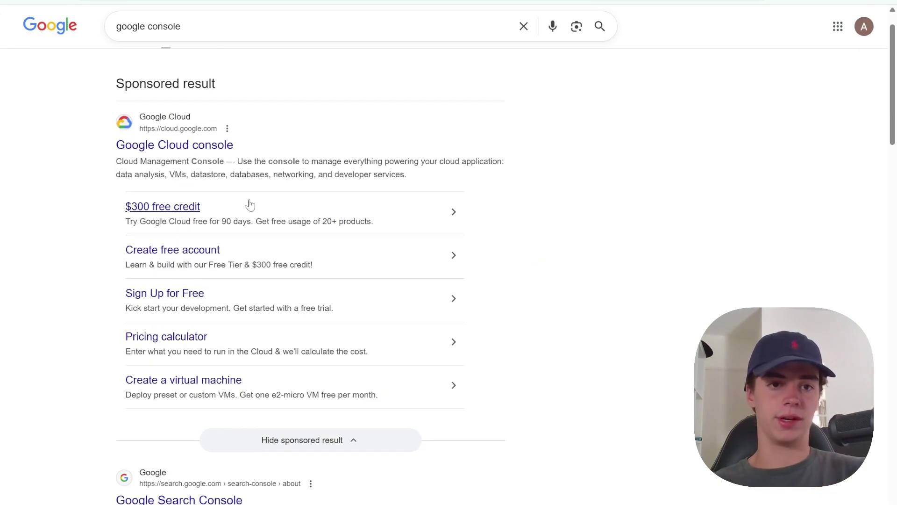
{"action": "left_click", "coordinate": [212, 145]}
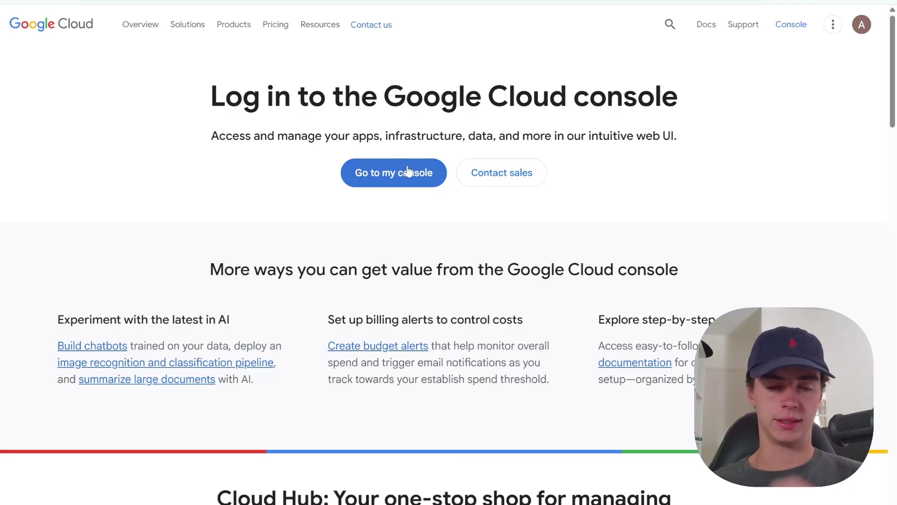
{"action": "left_click", "coordinate": [408, 172]}
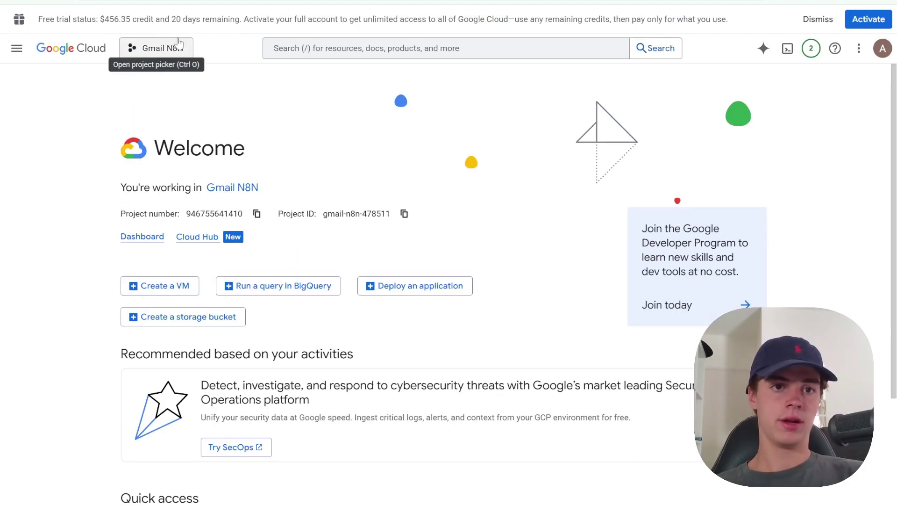
- Open the APIs & Services overview of the Gmail N8N project
{"action": "left_click", "coordinate": [17, 48]}
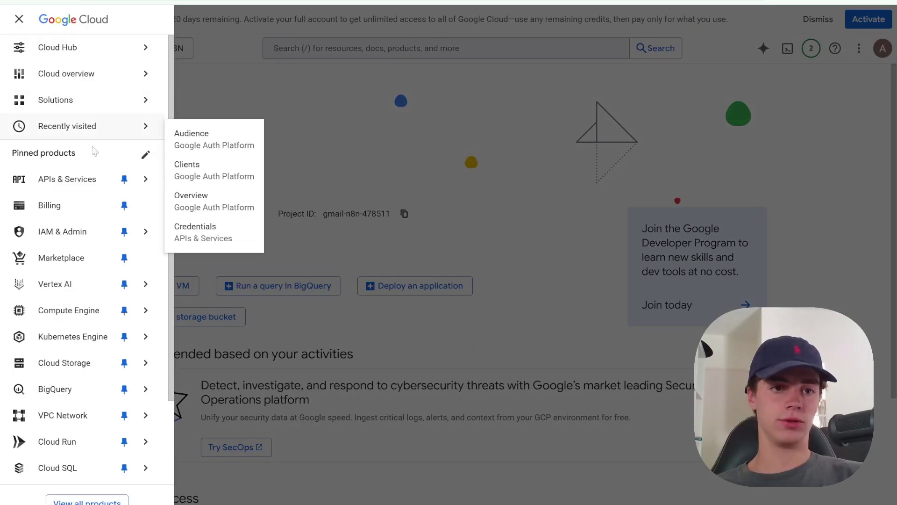
{"action": "mouse_move", "coordinate": [58, 189]}
{"action": "left_click", "coordinate": [190, 184]}
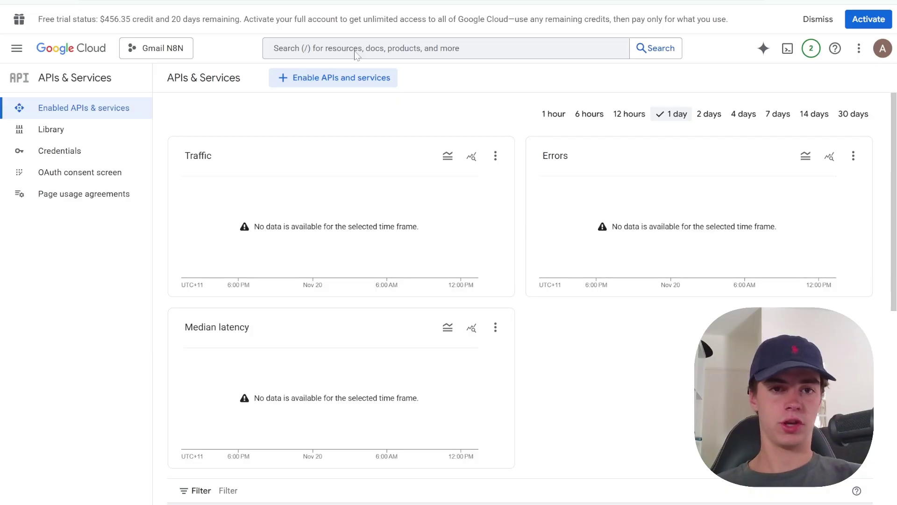
- Search the cloud console for "custom search" and open the Custom Search API product page
{"action": "left_click", "coordinate": [356, 52]}
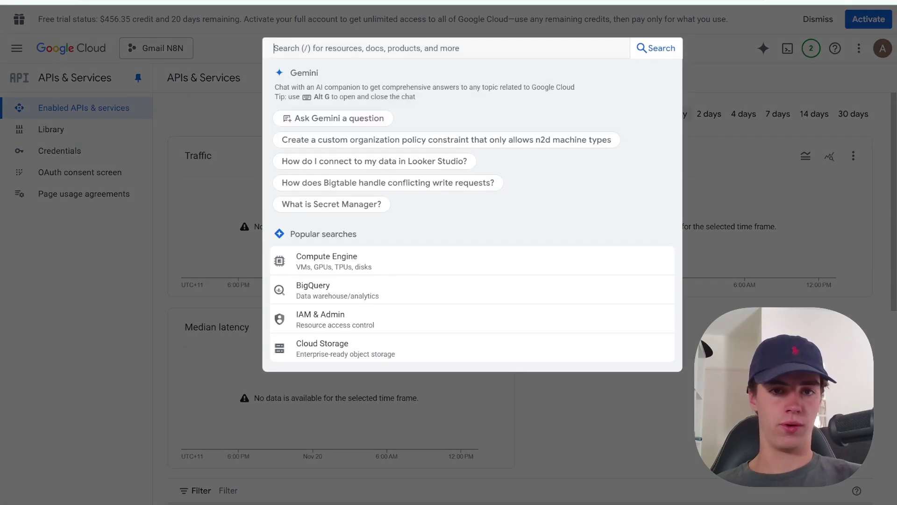
{"action": "type", "text": "custom"}
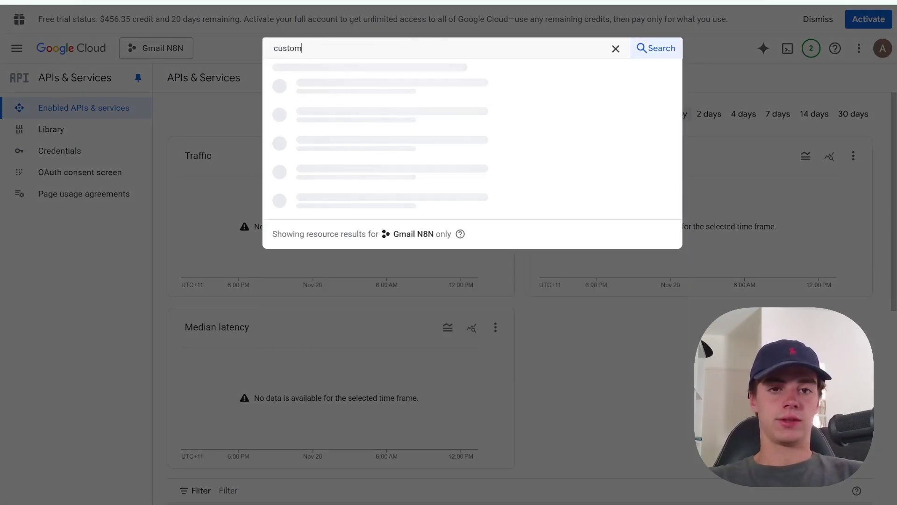
{"action": "type", "text": " search"}
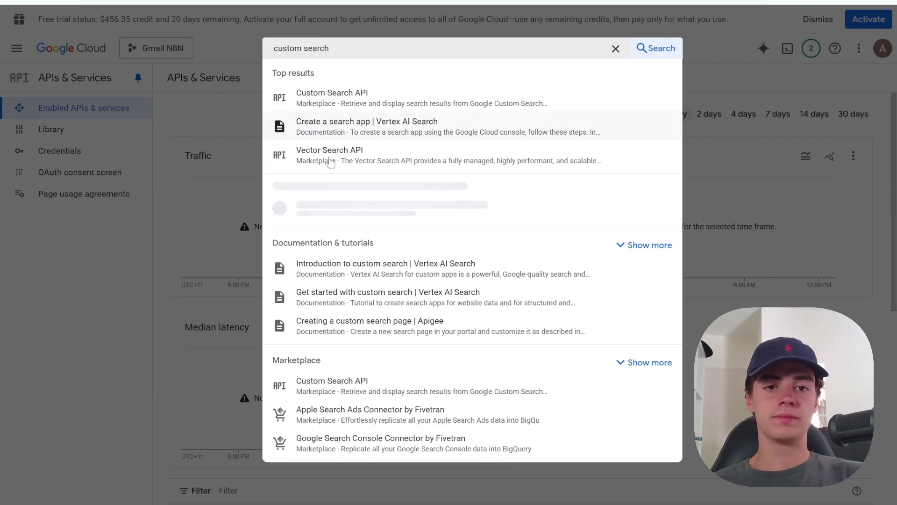
{"action": "left_click", "coordinate": [361, 109]}
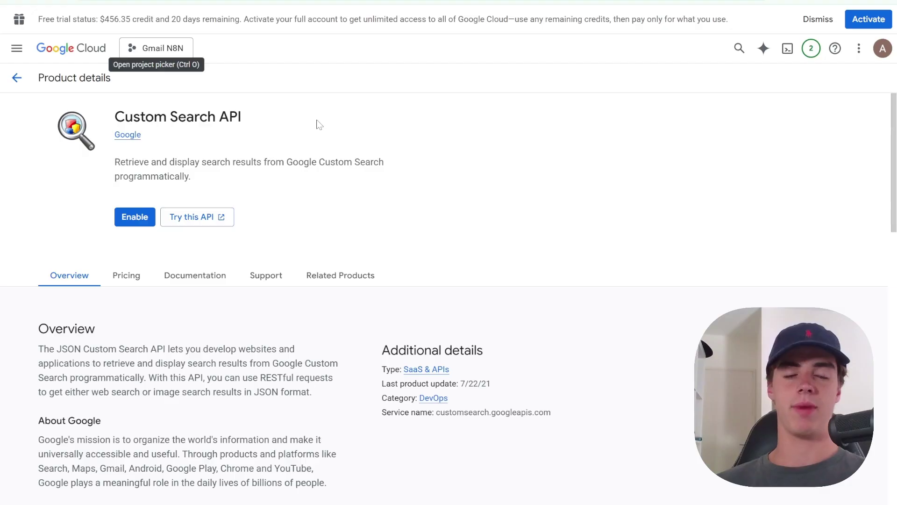
{"action": "left_click_drag", "start_coordinate": [271, 124], "coordinate": [114, 136]}
{"action": "left_click", "coordinate": [112, 133]}
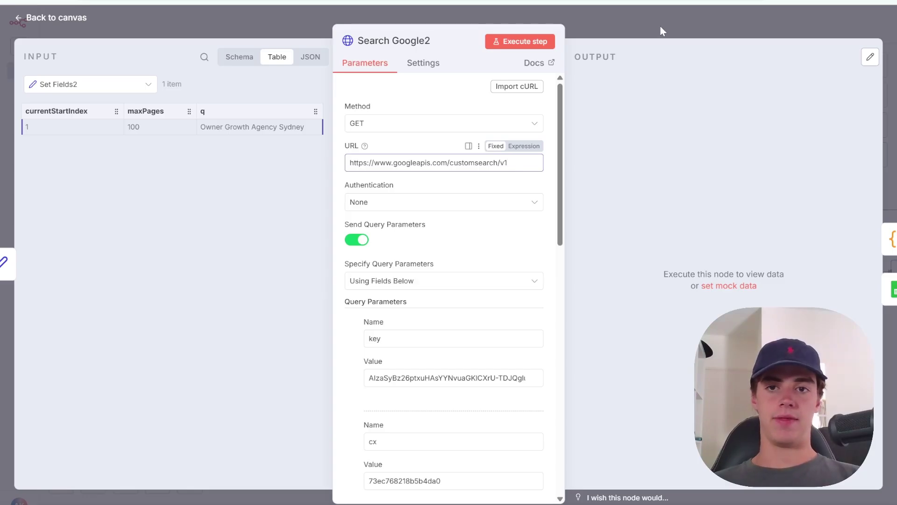
- Return to the n8n workflow, close the Search Google2 node and look over the node chain from the schedule trigger to the pagination check
{"action": "key", "text": "Escape"}
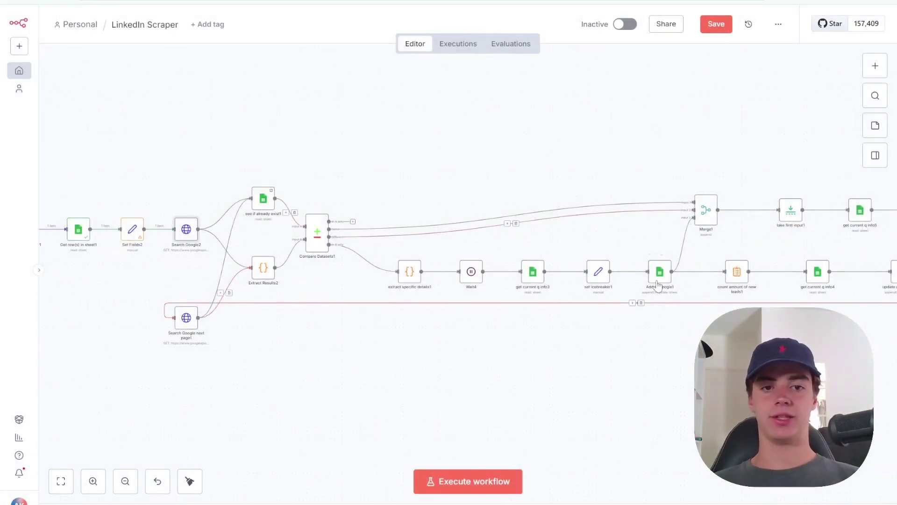
{"action": "scroll", "coordinate": [398, 423], "scroll_direction": "left", "scroll_amount": 3}
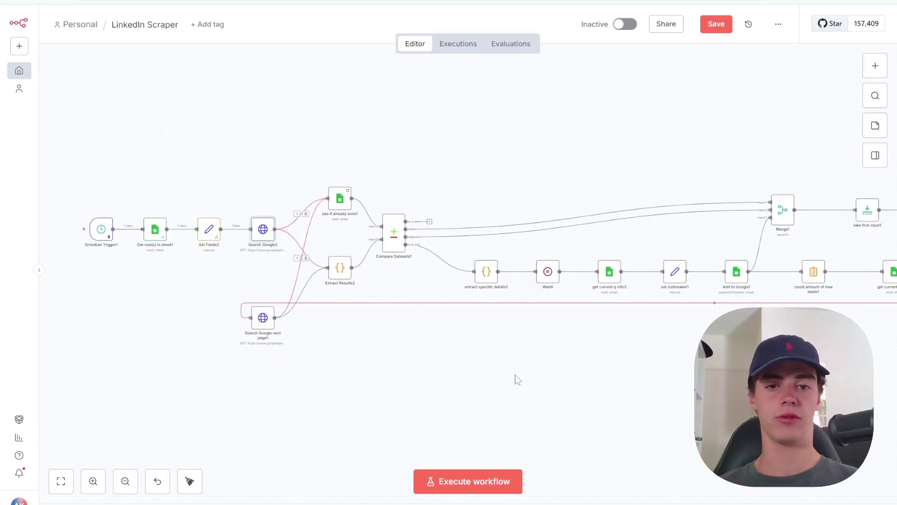
{"action": "scroll", "coordinate": [517, 379], "scroll_direction": "right", "scroll_amount": 2}
{"action": "scroll", "coordinate": [516, 379], "scroll_direction": "right", "scroll_amount": 3}
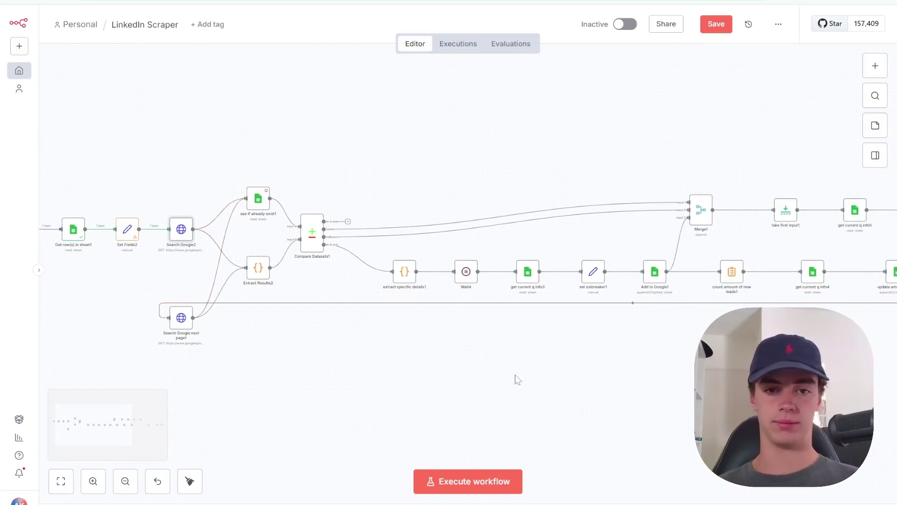
{"action": "scroll", "coordinate": [515, 375], "scroll_direction": "right", "scroll_amount": 1}
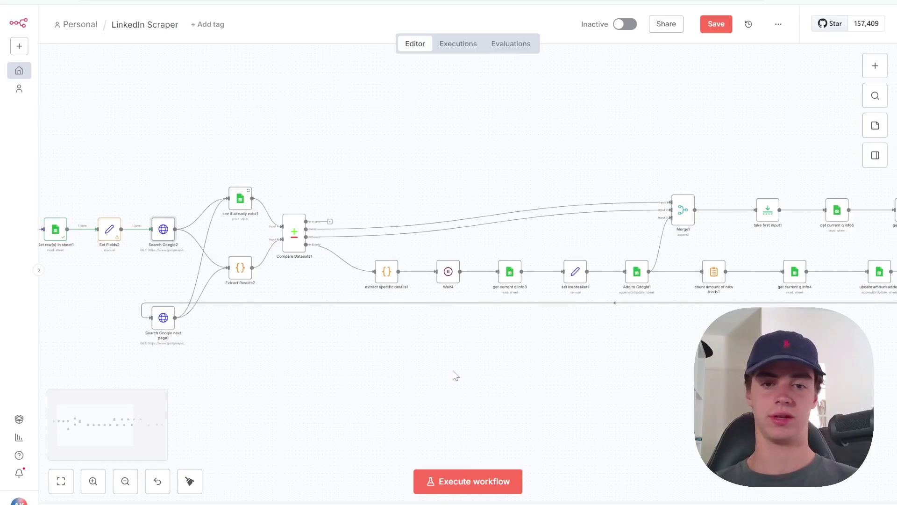
{"action": "scroll", "coordinate": [457, 374], "scroll_direction": "right", "scroll_amount": 3}
{"action": "scroll", "coordinate": [488, 361], "scroll_direction": "right", "scroll_amount": 9}
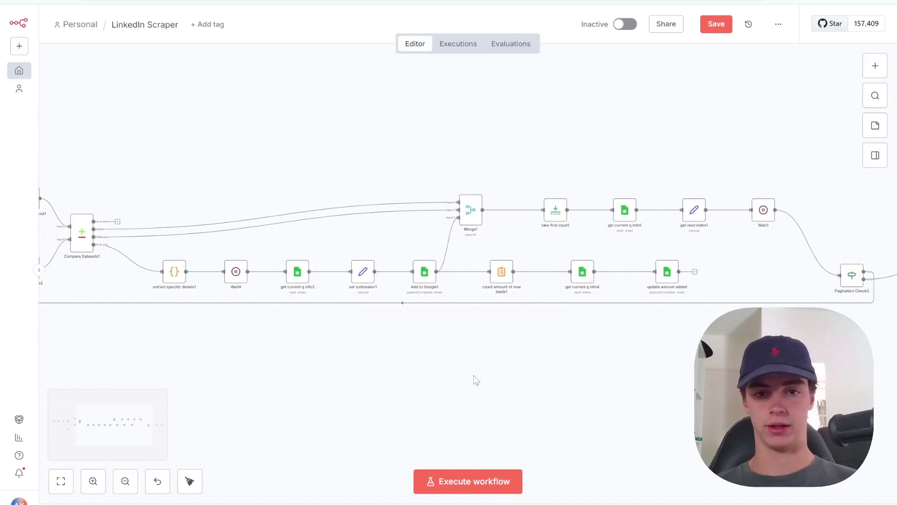
{"action": "scroll", "coordinate": [475, 379], "scroll_direction": "right", "scroll_amount": 14}
{"action": "scroll", "coordinate": [532, 355], "scroll_direction": "left", "scroll_amount": 19}
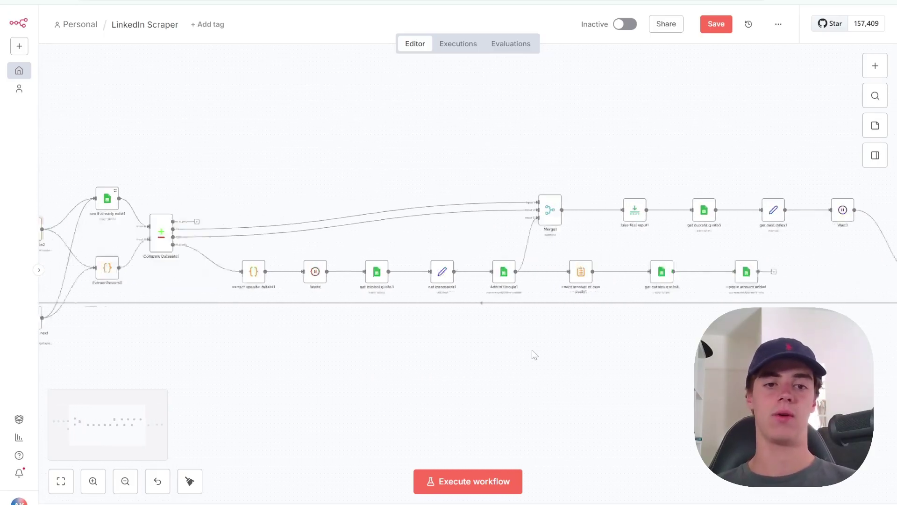
{"action": "scroll", "coordinate": [535, 355], "scroll_direction": "left", "scroll_amount": 13}
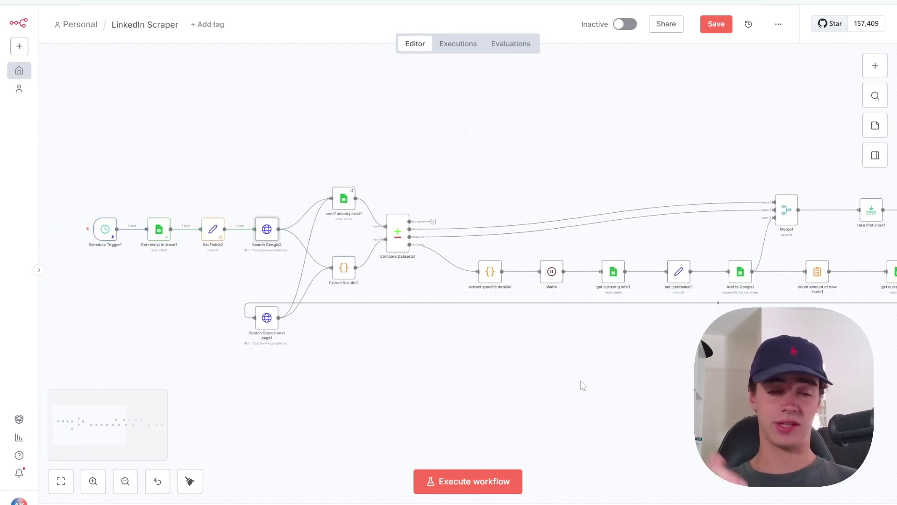
{"action": "scroll", "coordinate": [584, 386], "scroll_direction": "down", "scroll_amount": 1}
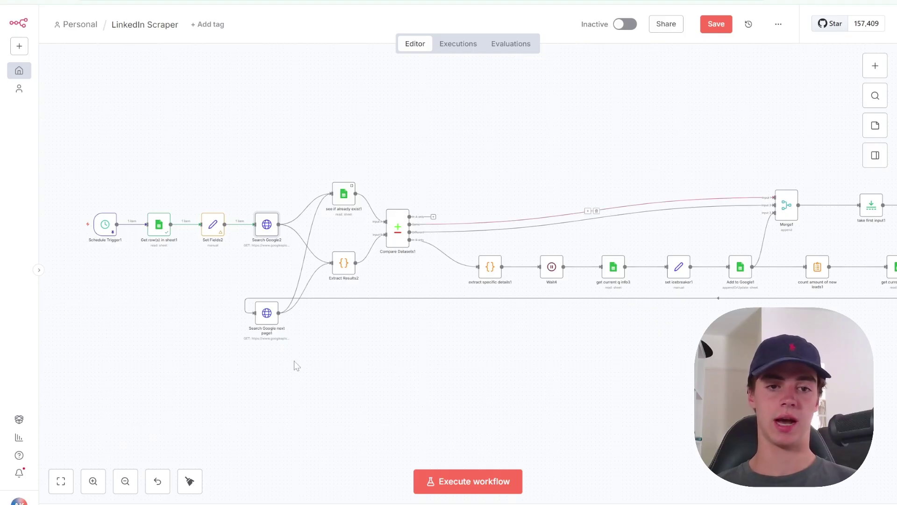
{"action": "scroll", "coordinate": [294, 365], "scroll_direction": "down", "scroll_amount": 2}
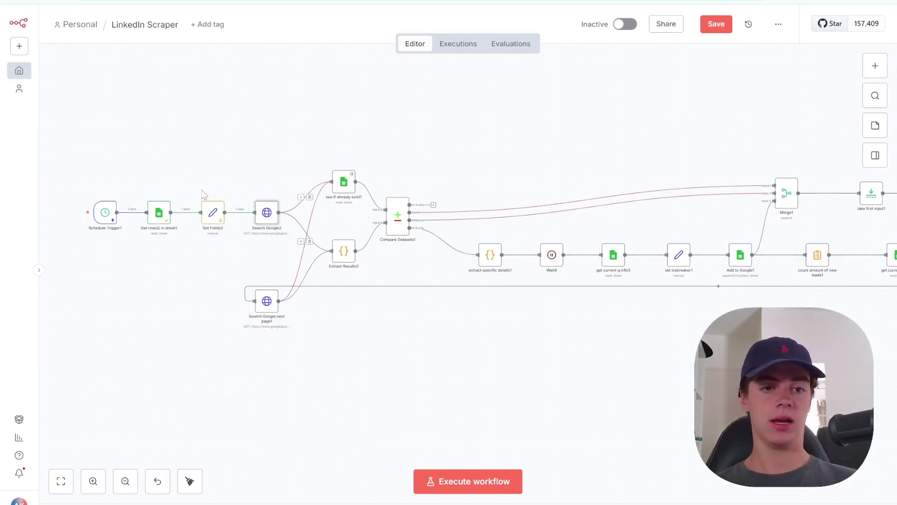
- Open the Set Fields2 node and select the whole expression of its q field for inspection
{"action": "double_click", "coordinate": [210, 214]}
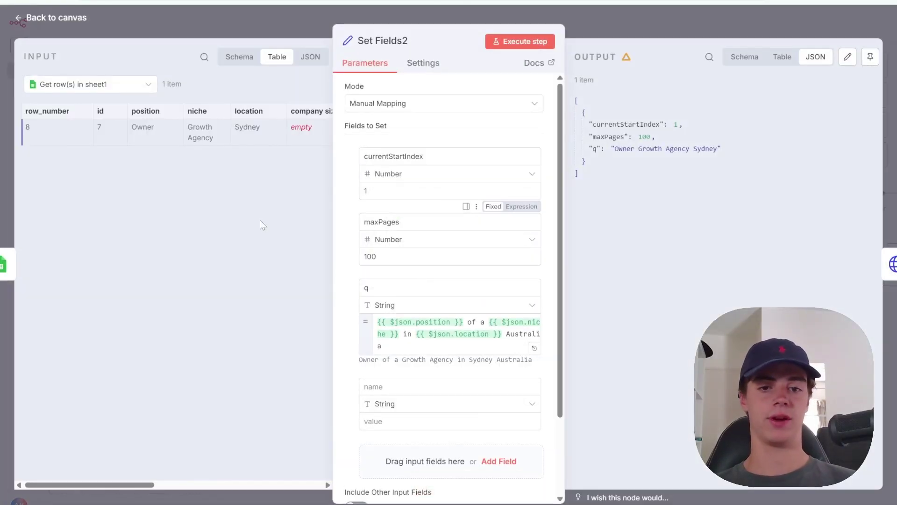
{"action": "left_click", "coordinate": [434, 345]}
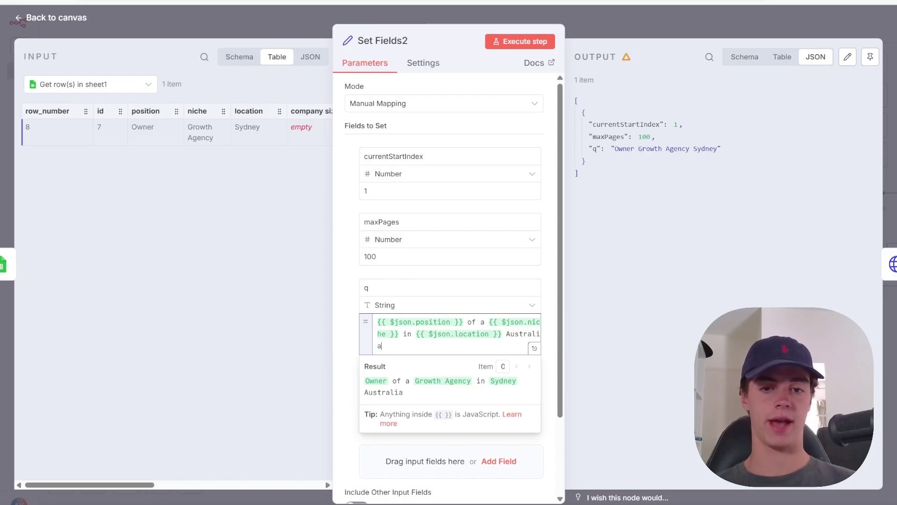
{"action": "left_click_drag", "start_coordinate": [384, 347], "coordinate": [328, 180]}
- Switch to the "Linkedin leads new" spreadsheet and examine the position, niche and location columns in the sheet of search queries
{"action": "key", "text": "ctrl+Tab"}
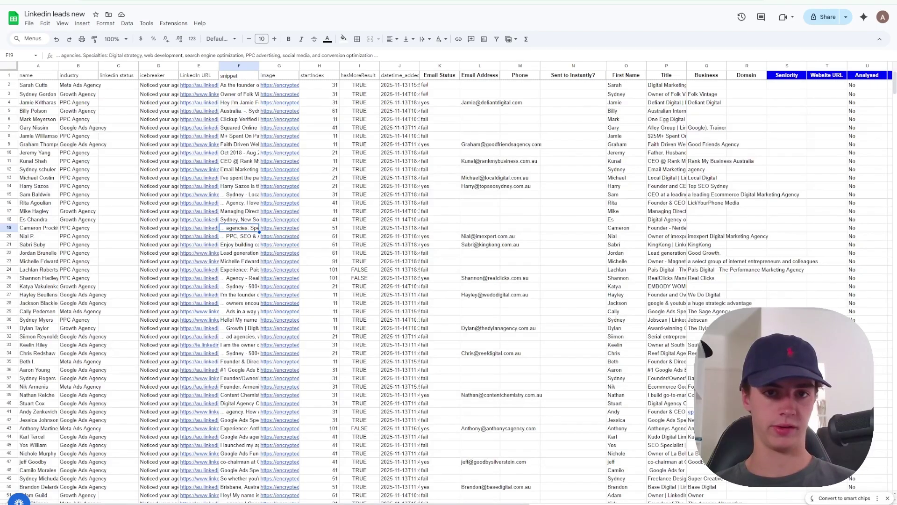
{"action": "key", "text": "ctrl+shift+Page_Up"}
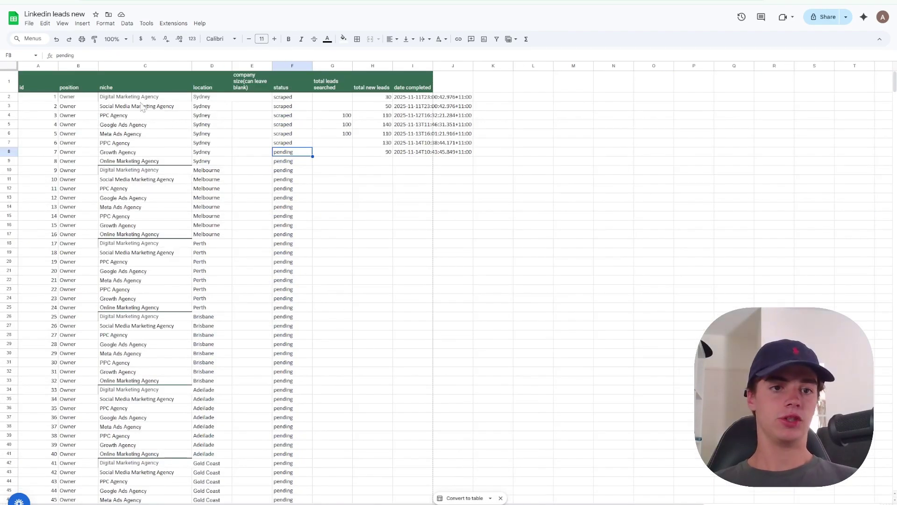
{"action": "left_click", "coordinate": [83, 109]}
{"action": "left_click", "coordinate": [118, 111]}
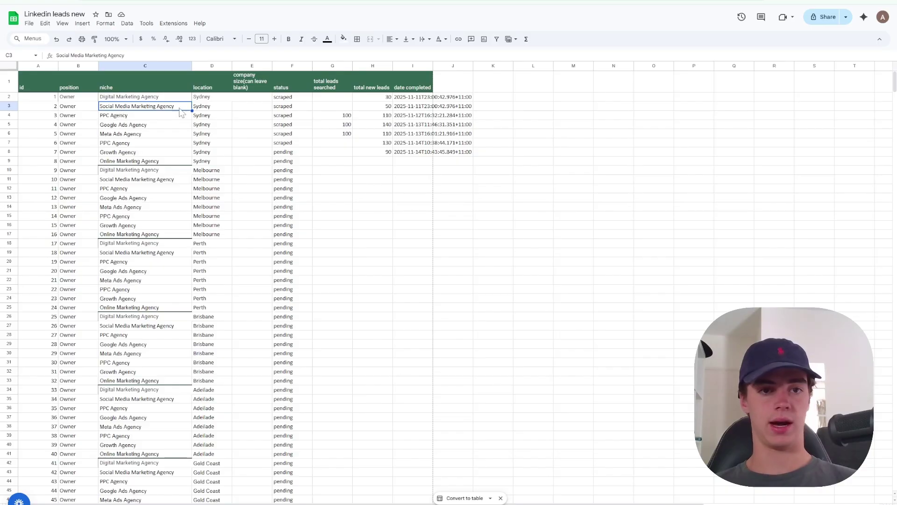
{"action": "left_click", "coordinate": [197, 105]}
{"action": "left_click", "coordinate": [242, 108]}
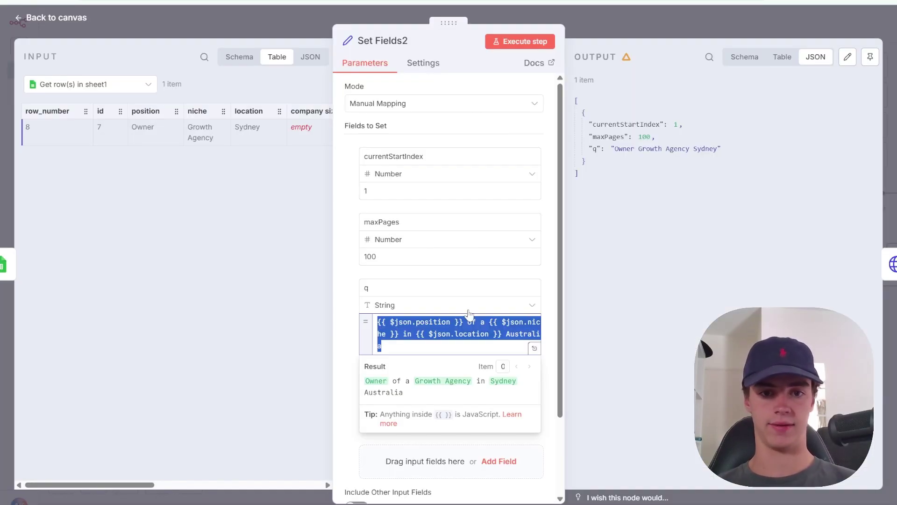
- Deselect the q expression in the Set Fields2 node and close the node to return to the canvas
{"action": "left_click", "coordinate": [380, 346]}
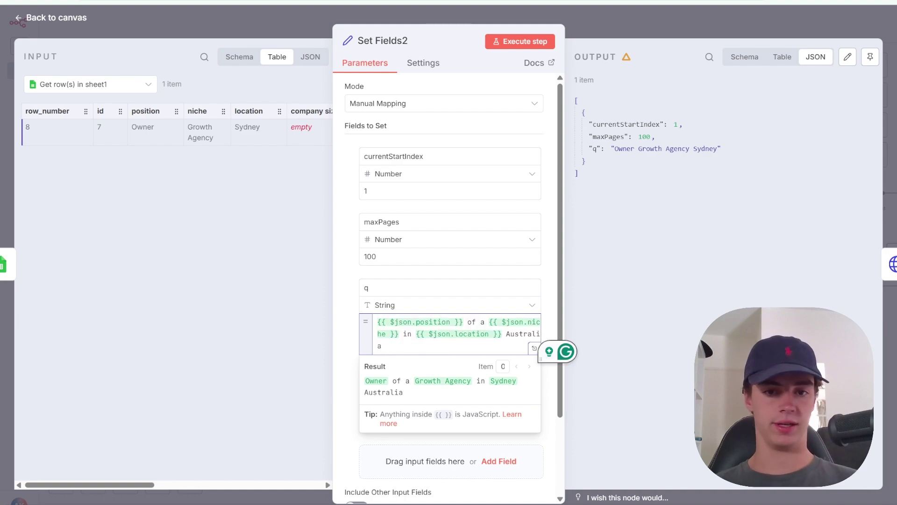
{"action": "left_click", "coordinate": [396, 279]}
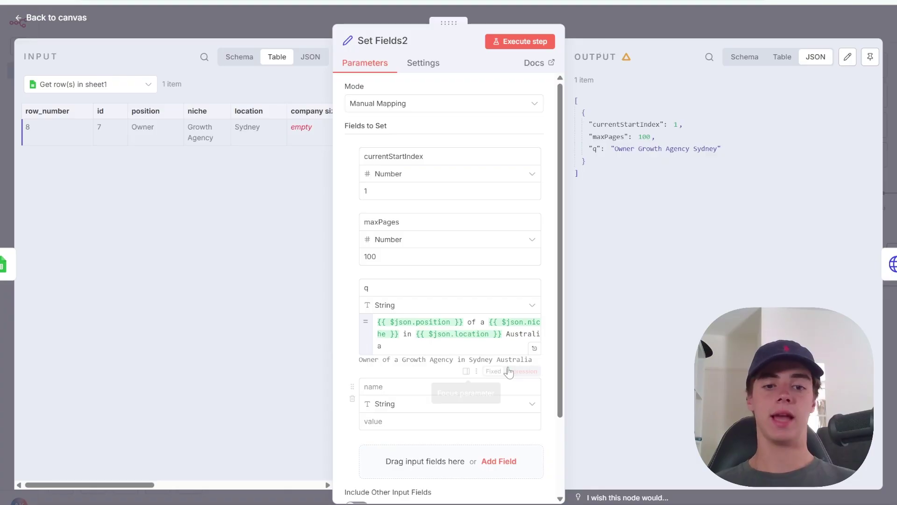
{"action": "left_click", "coordinate": [633, 25]}
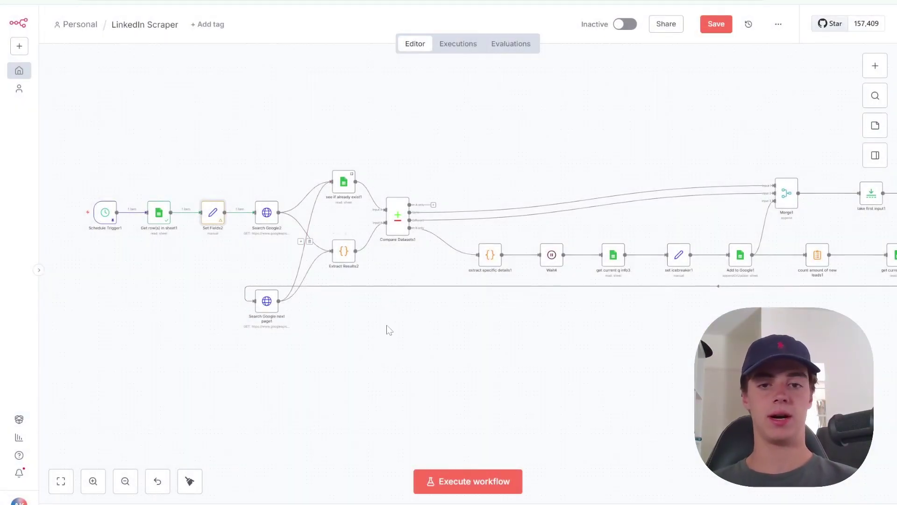
- Look over the node chain between the schedule trigger and Pagination Check2, dismissing the save-changes dialog without leaving the workflow
{"action": "scroll", "coordinate": [671, 315], "scroll_direction": "right", "scroll_amount": 10}
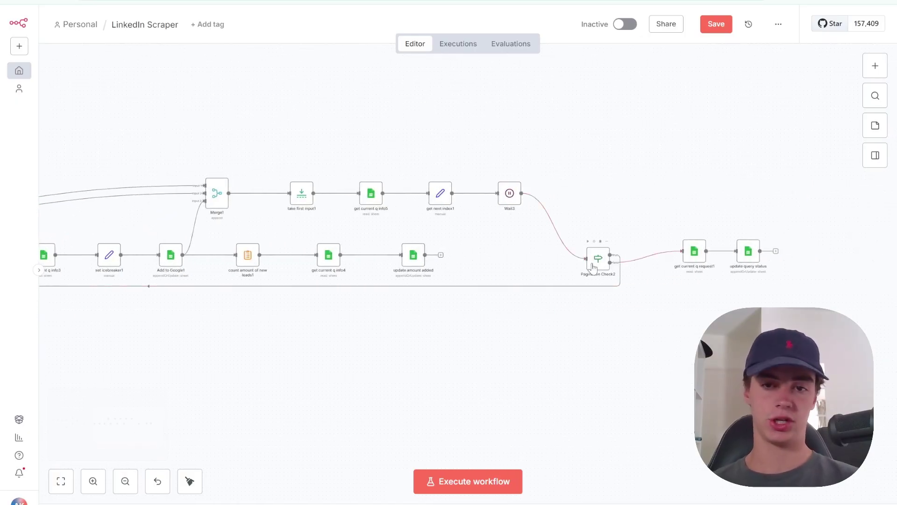
{"action": "scroll", "coordinate": [593, 267], "scroll_direction": "left", "scroll_amount": 10}
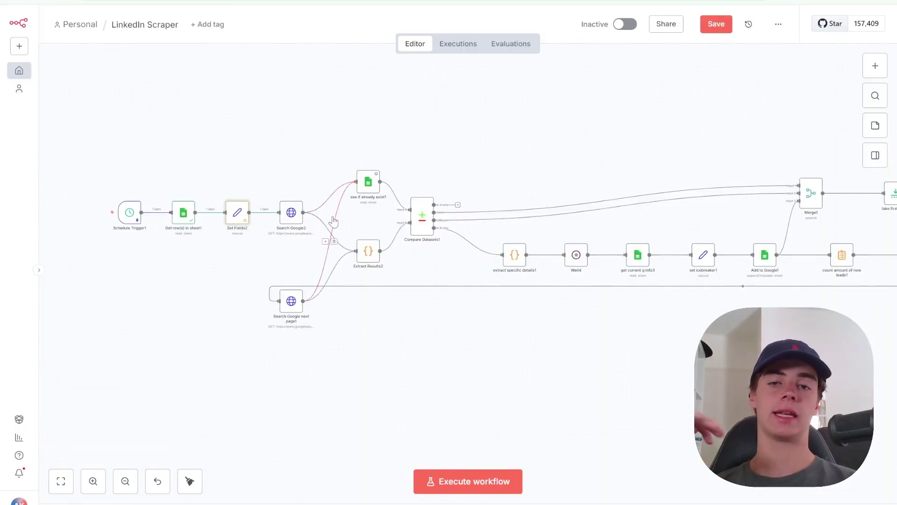
{"action": "scroll", "coordinate": [370, 326], "scroll_direction": "right", "scroll_amount": 7}
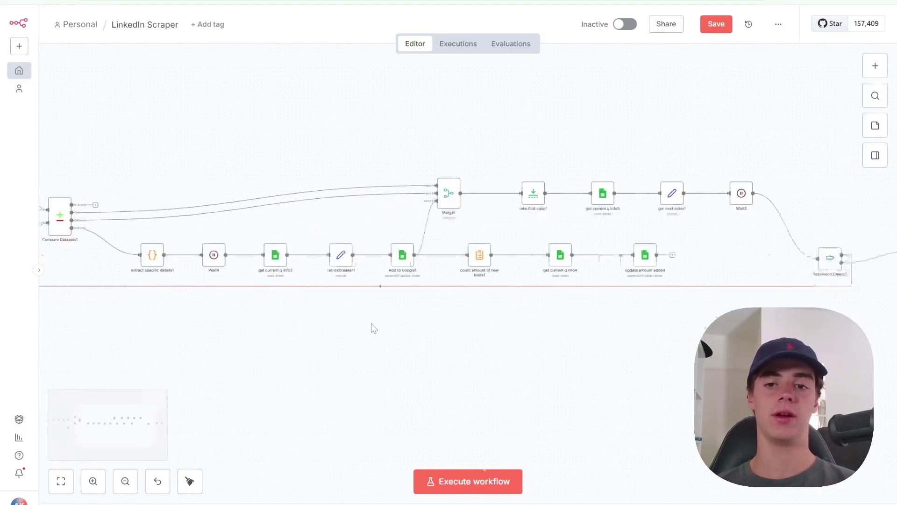
{"action": "scroll", "coordinate": [755, 295], "scroll_direction": "left", "scroll_amount": 5}
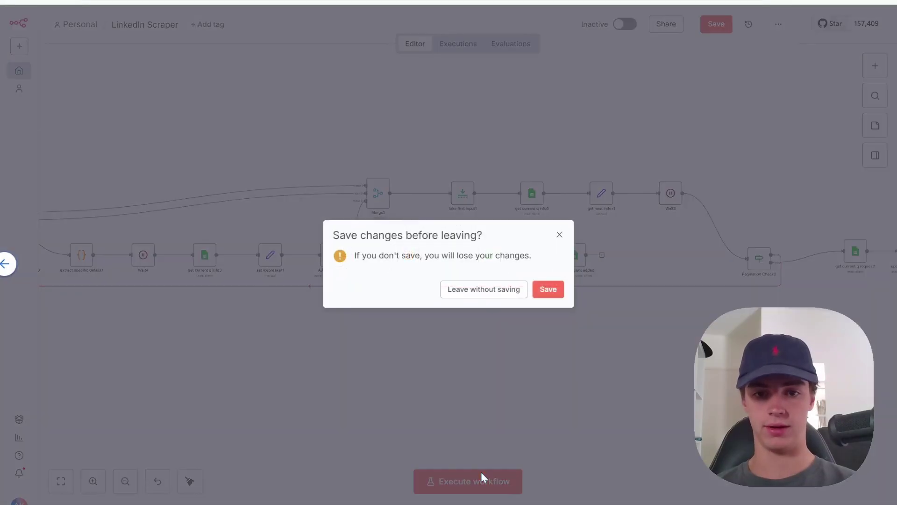
{"action": "left_click", "coordinate": [559, 236]}
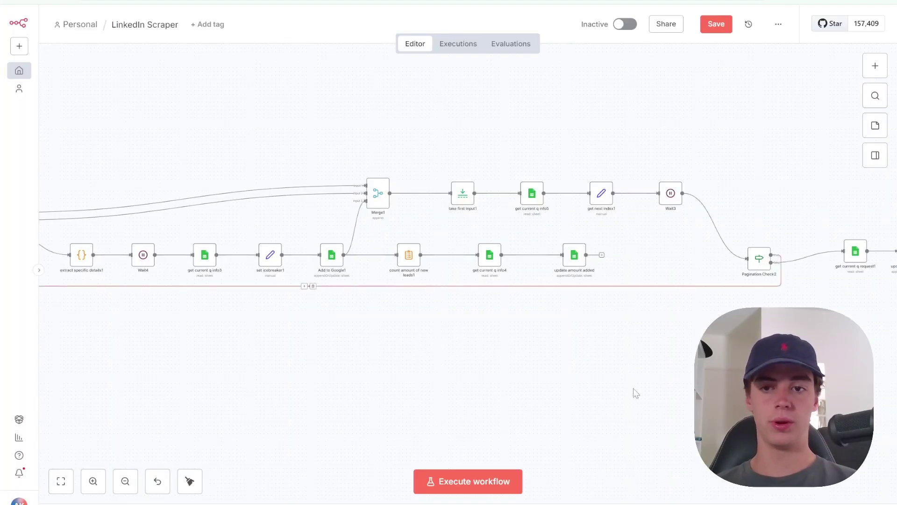
- Trace the loop from Pagination Check2 back to Search Google next page1 and the branch ending at update query status
{"action": "scroll", "coordinate": [451, 387], "scroll_direction": "left", "scroll_amount": 5}
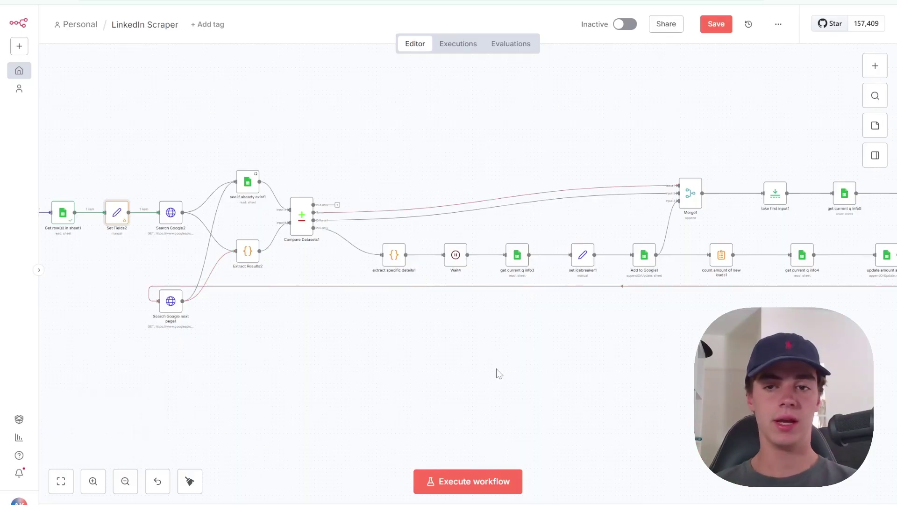
{"action": "scroll", "coordinate": [363, 377], "scroll_direction": "right", "scroll_amount": 10}
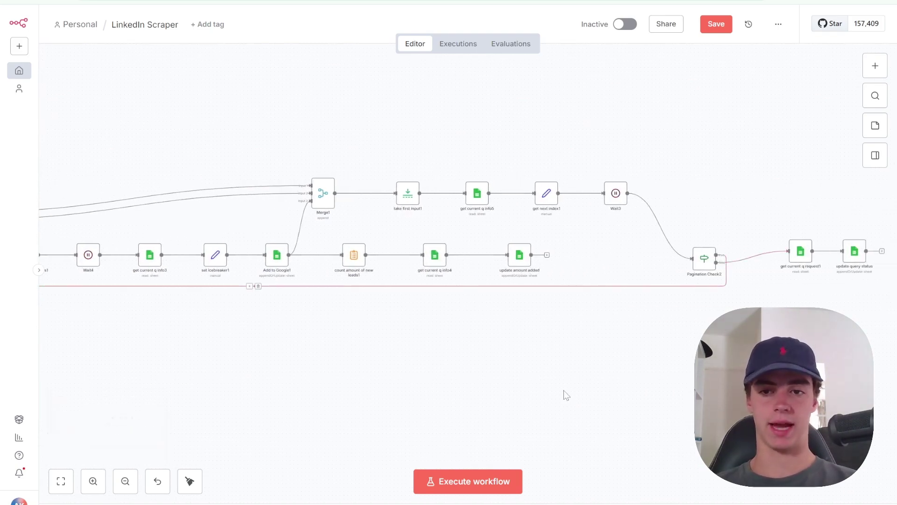
{"action": "scroll", "coordinate": [565, 395], "scroll_direction": "right", "scroll_amount": 3}
{"action": "scroll", "coordinate": [410, 372], "scroll_direction": "left", "scroll_amount": 13}
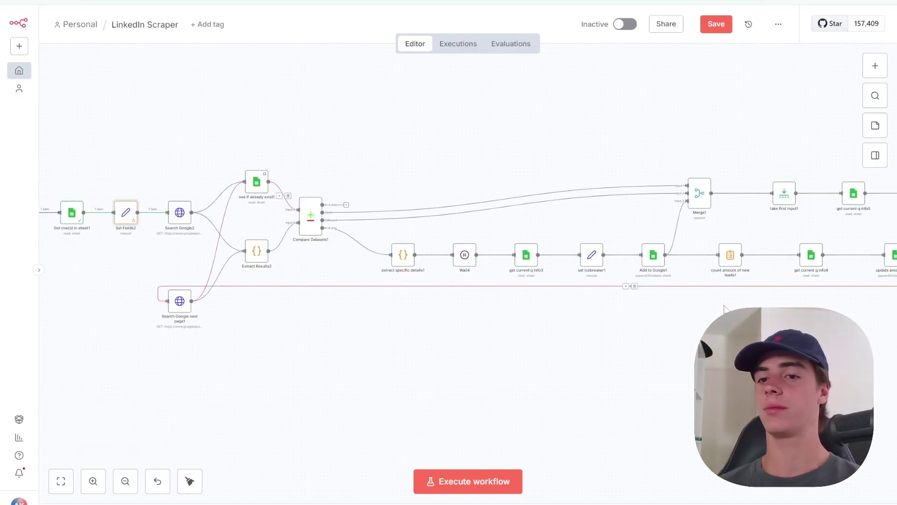
{"action": "scroll", "coordinate": [627, 358], "scroll_direction": "right", "scroll_amount": 5}
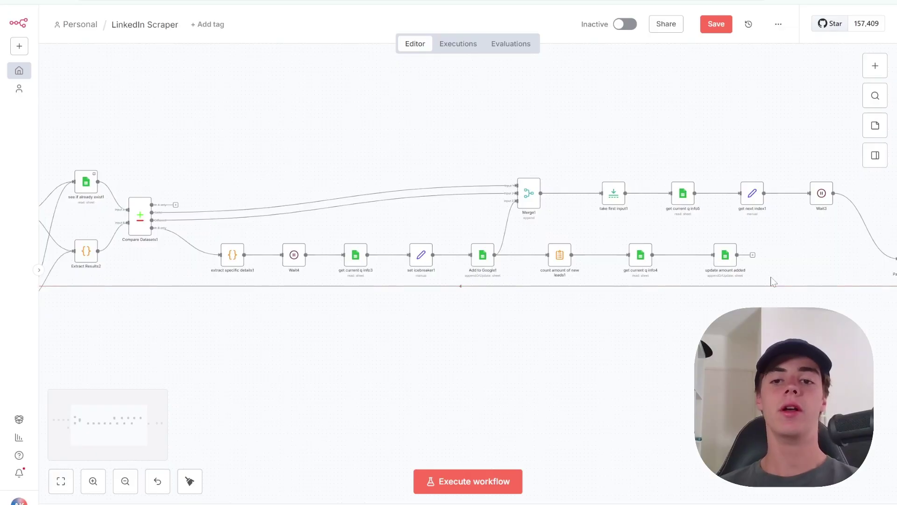
{"action": "scroll", "coordinate": [774, 281], "scroll_direction": "right", "scroll_amount": 2}
{"action": "scroll", "coordinate": [581, 377], "scroll_direction": "right", "scroll_amount": 9}
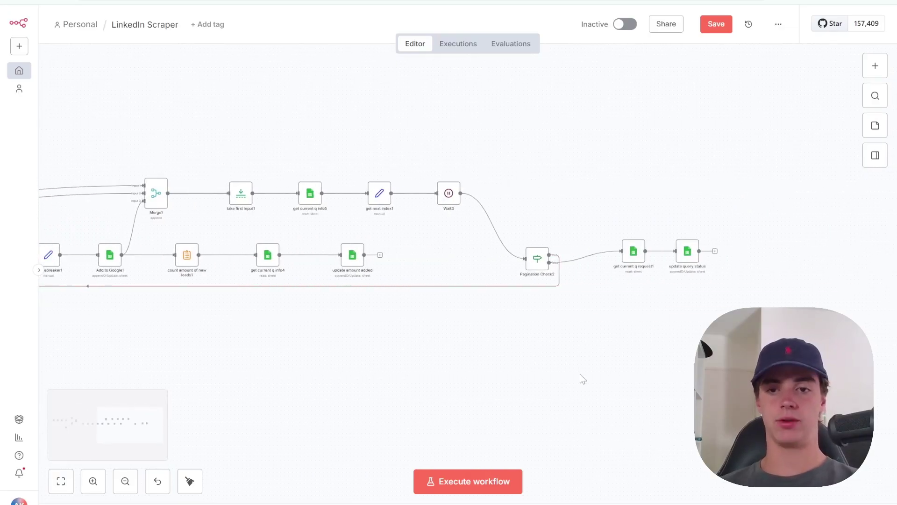
{"action": "scroll", "coordinate": [266, 366], "scroll_direction": "left", "scroll_amount": 3}
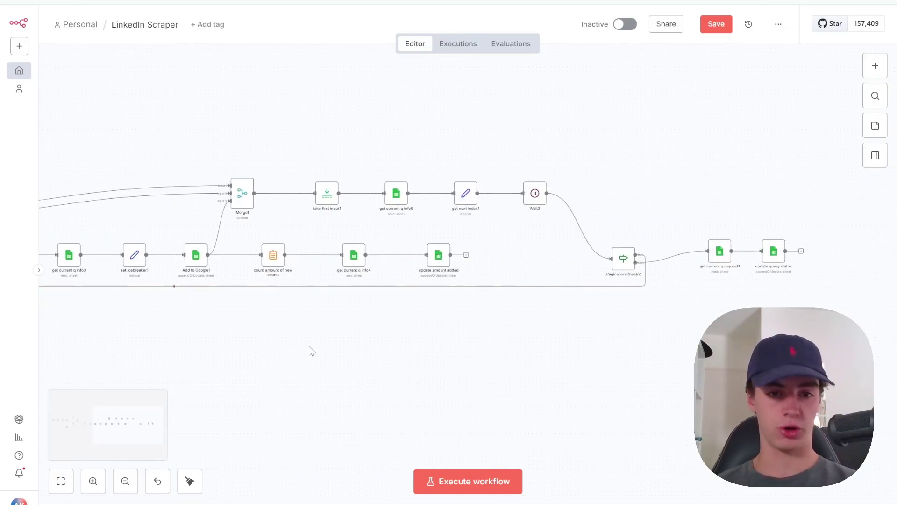
- Open the Add to Google1 node, view its target sheet and the values it sends, and close it
{"action": "double_click", "coordinate": [196, 257]}
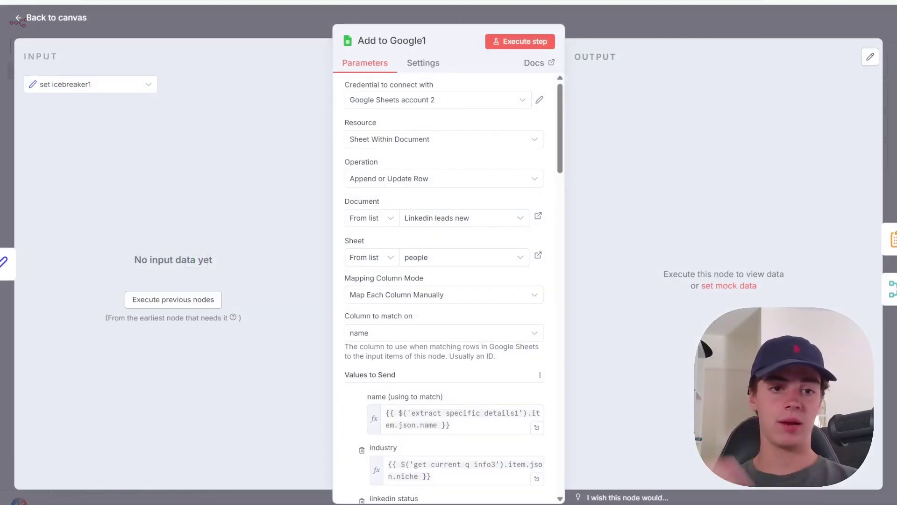
{"action": "scroll", "coordinate": [448, 280], "scroll_direction": "down", "scroll_amount": 5}
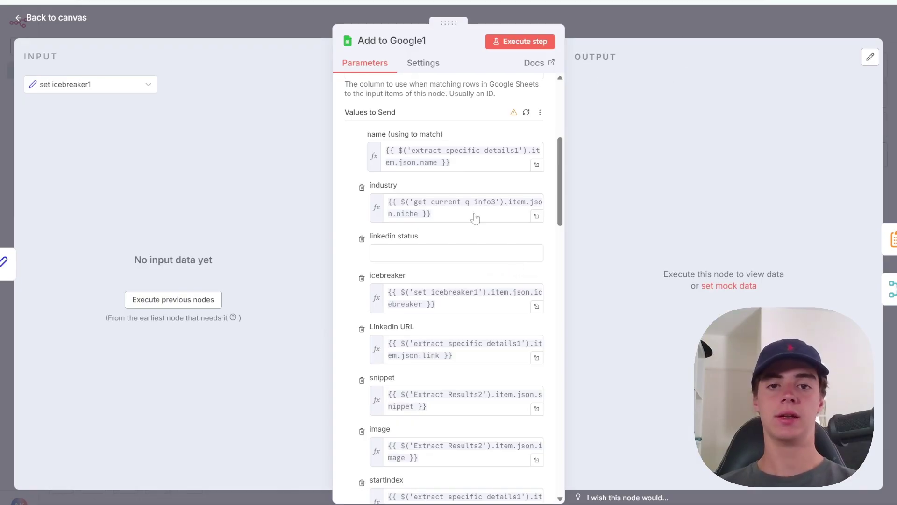
{"action": "left_click", "coordinate": [697, 24]}
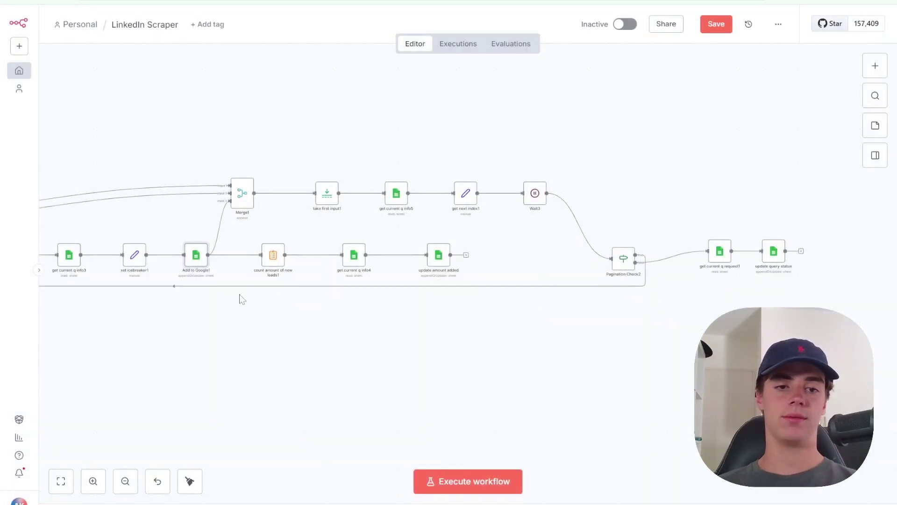
- Open the set icebreaker1 node, inspect the icebreaker message expression and close the node
{"action": "double_click", "coordinate": [222, 264]}
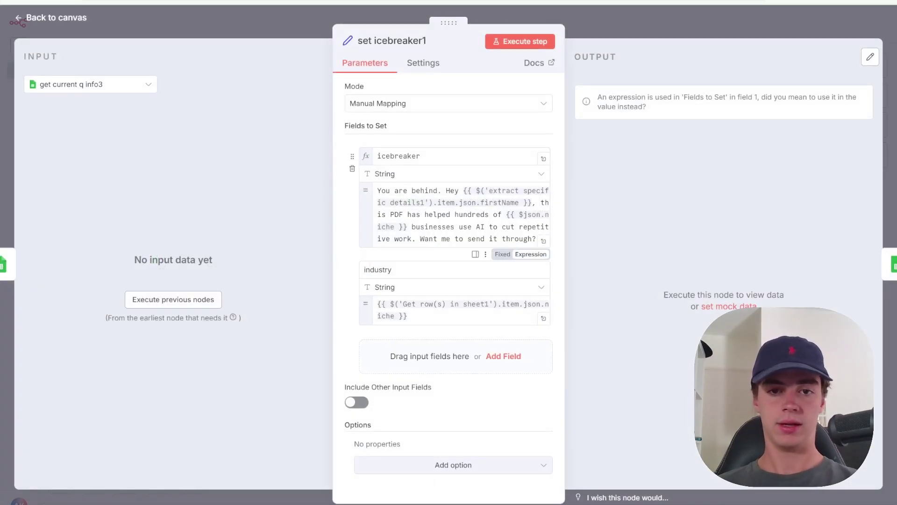
{"action": "left_click", "coordinate": [454, 215]}
{"action": "left_click", "coordinate": [687, 35]}
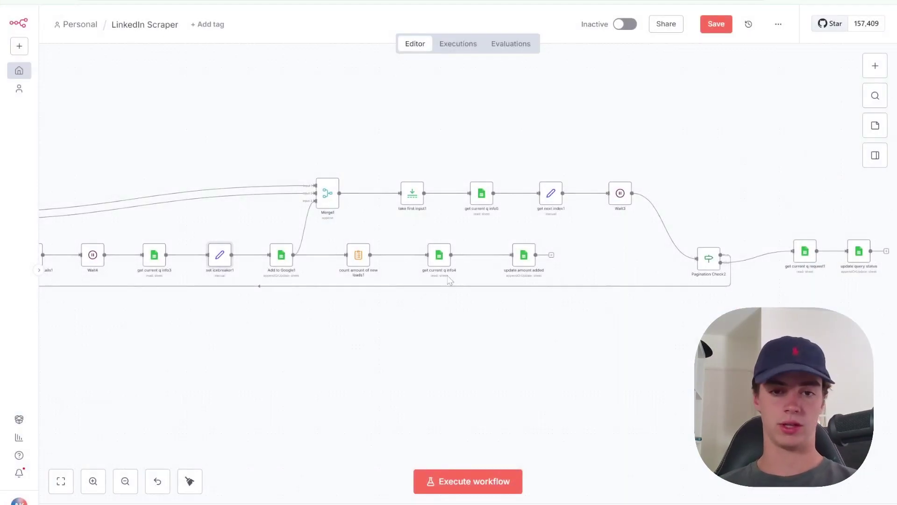
- Reopen the Add to Google1 node and examine the mappings for name, industry, icebreaker, LinkedIn URL, snippet and image
{"action": "double_click", "coordinate": [279, 264]}
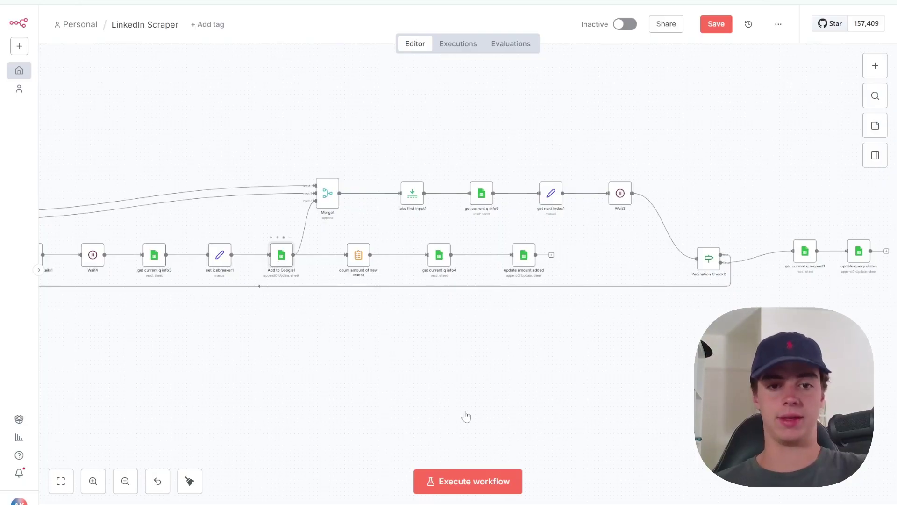
{"action": "scroll", "coordinate": [426, 381], "scroll_direction": "down", "scroll_amount": 4}
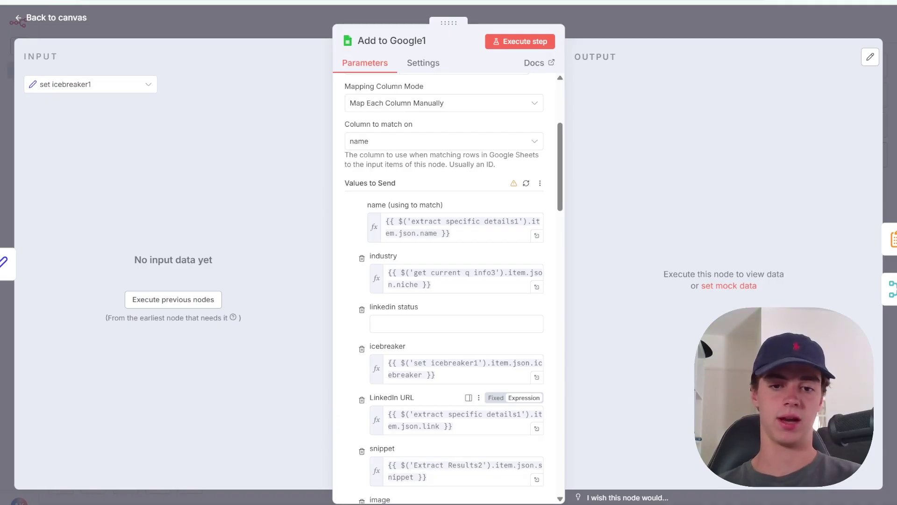
{"action": "scroll", "coordinate": [425, 346], "scroll_direction": "down", "scroll_amount": 1}
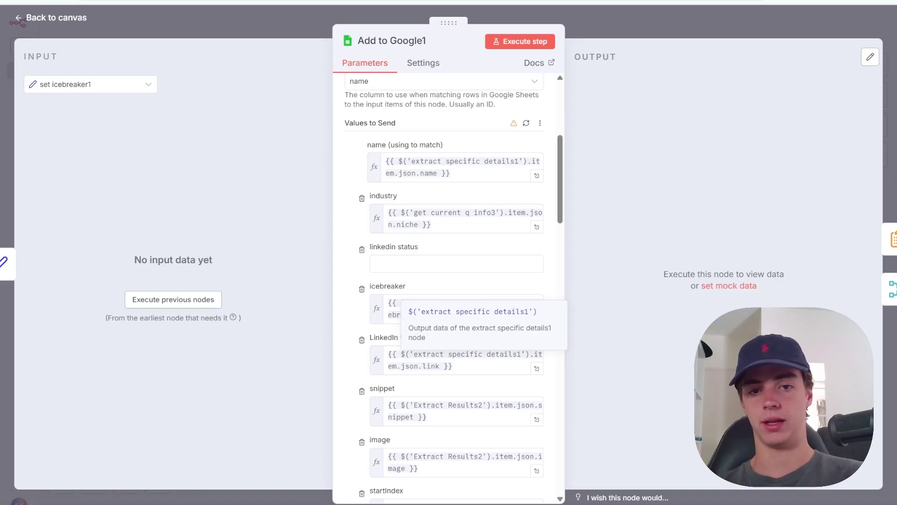
{"action": "scroll", "coordinate": [344, 358], "scroll_direction": "down", "scroll_amount": 3}
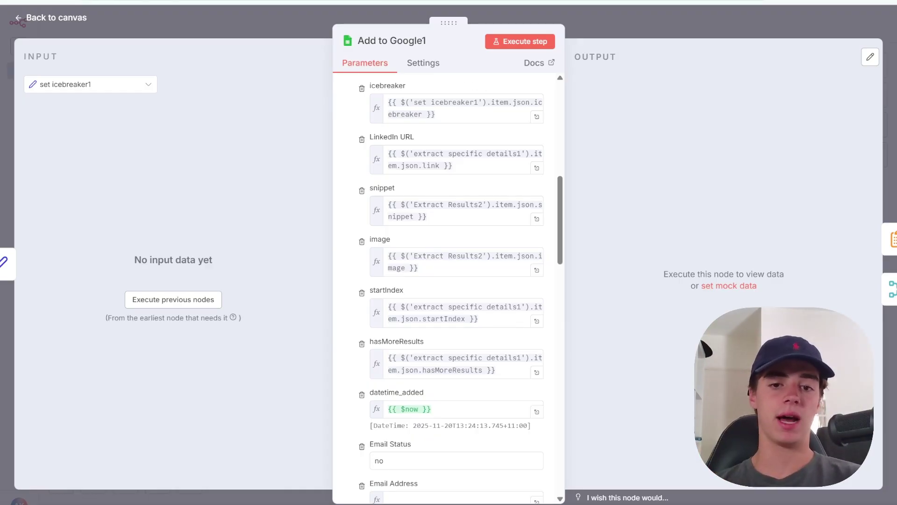
{"action": "scroll", "coordinate": [491, 140], "scroll_direction": "down", "scroll_amount": 2}
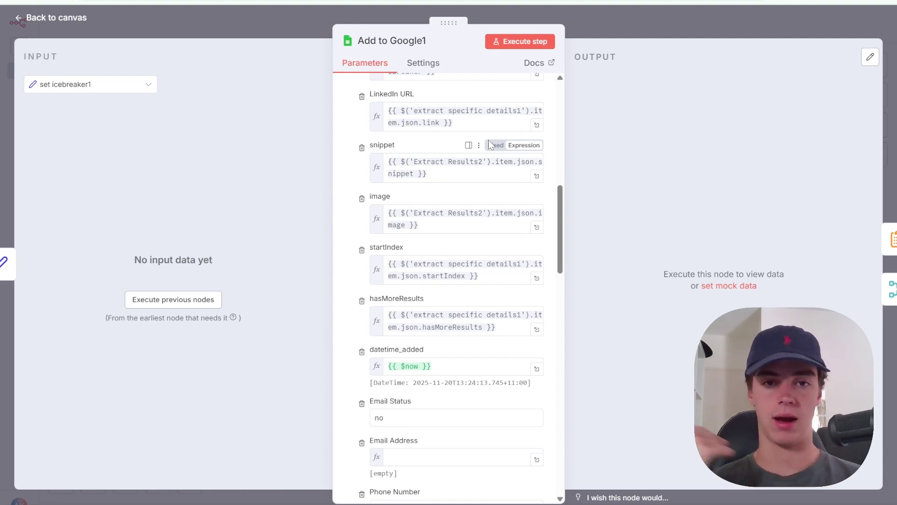
{"action": "scroll", "coordinate": [491, 304], "scroll_direction": "up", "scroll_amount": 1}
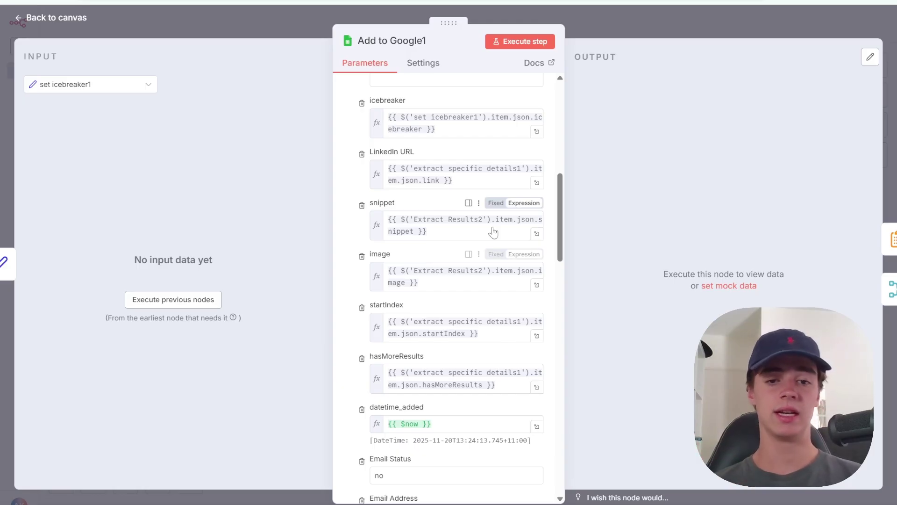
{"action": "scroll", "coordinate": [491, 230], "scroll_direction": "up", "scroll_amount": 3}
{"action": "scroll", "coordinate": [432, 320], "scroll_direction": "down", "scroll_amount": 2}
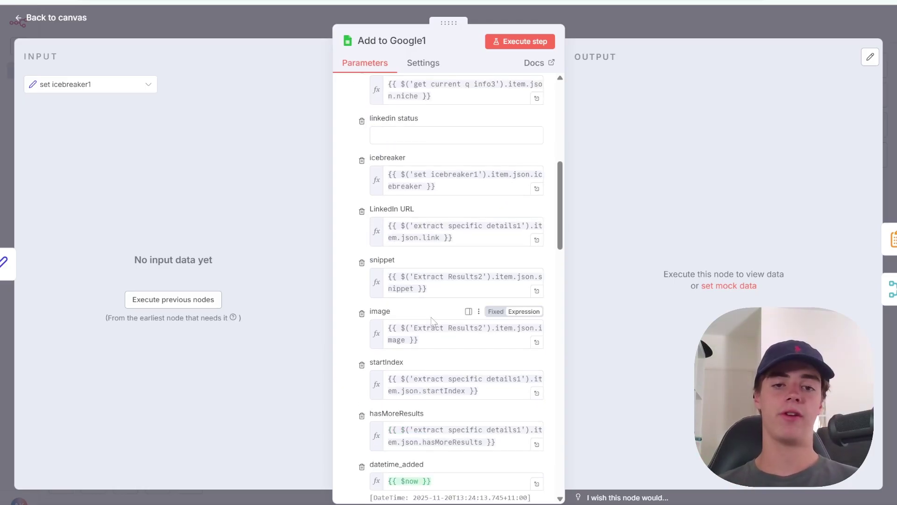
- Inspect the First Name, Title and Business mappings among the values sent by the Add to Google1 node
{"action": "scroll", "coordinate": [469, 306], "scroll_direction": "down", "scroll_amount": 8}
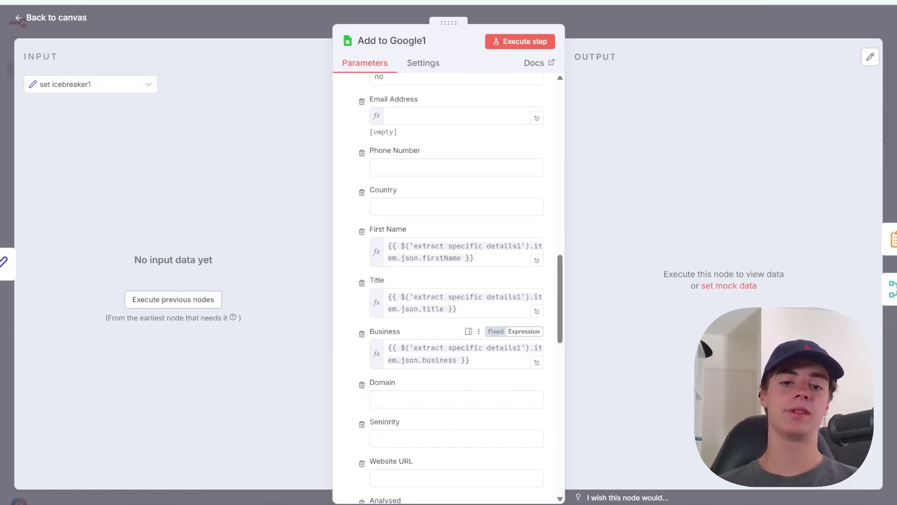
{"action": "left_click", "coordinate": [468, 360]}
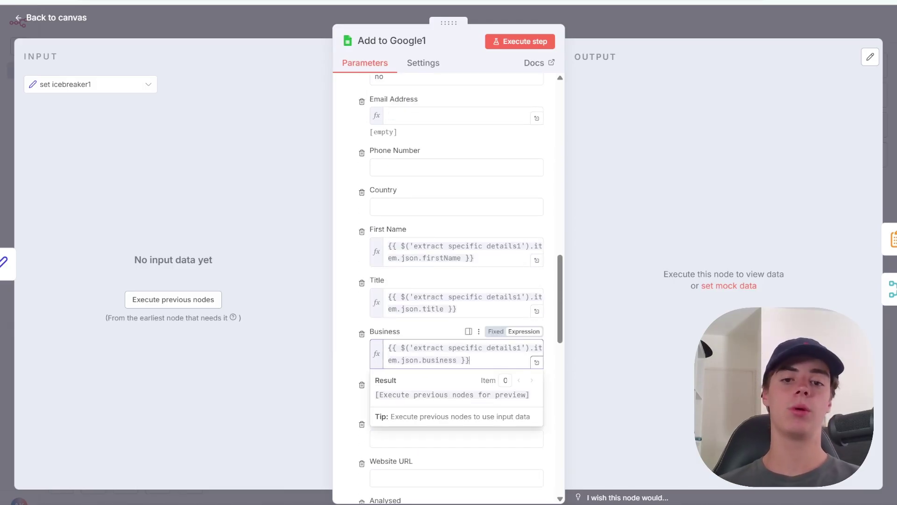
{"action": "left_click", "coordinate": [439, 330]}
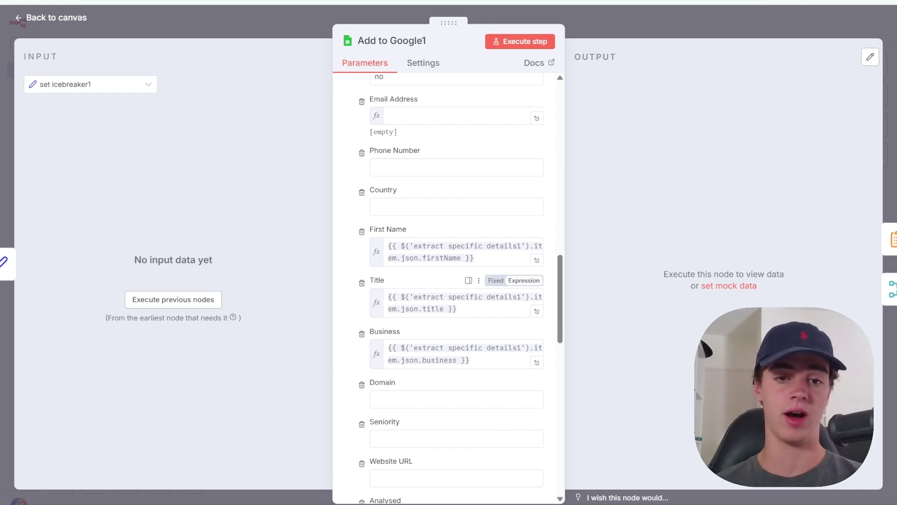
{"action": "scroll", "coordinate": [486, 286], "scroll_direction": "up", "scroll_amount": 1}
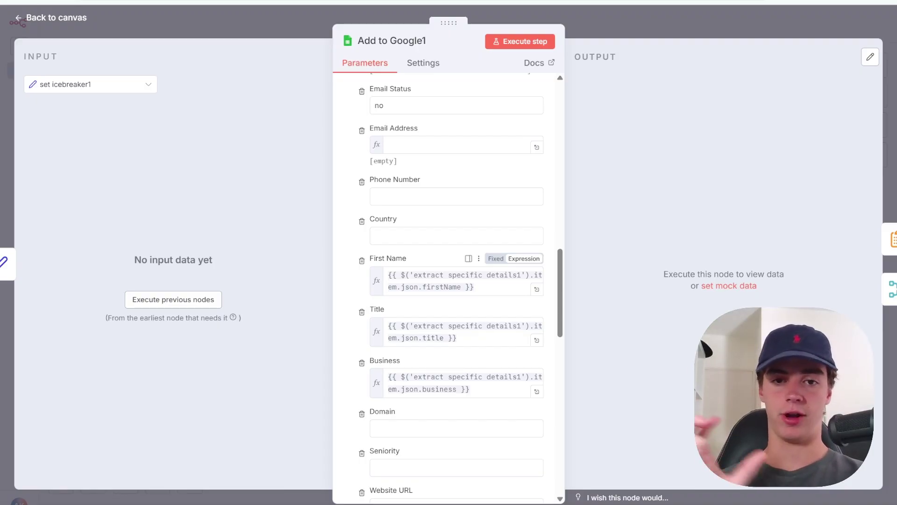
- Review the Add to Google1 column mappings again, from the contact detail fields back to the name field
{"action": "scroll", "coordinate": [533, 229], "scroll_direction": "up", "scroll_amount": 6}
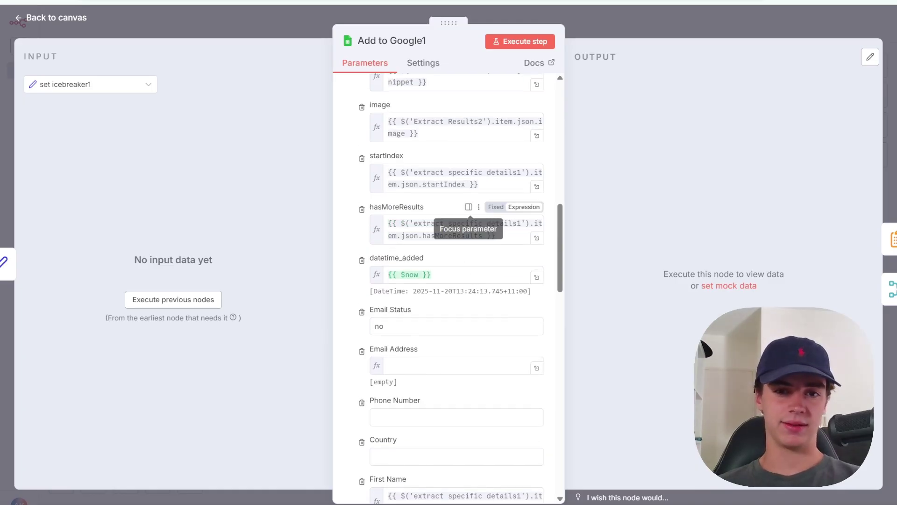
{"action": "scroll", "coordinate": [462, 206], "scroll_direction": "up", "scroll_amount": 3}
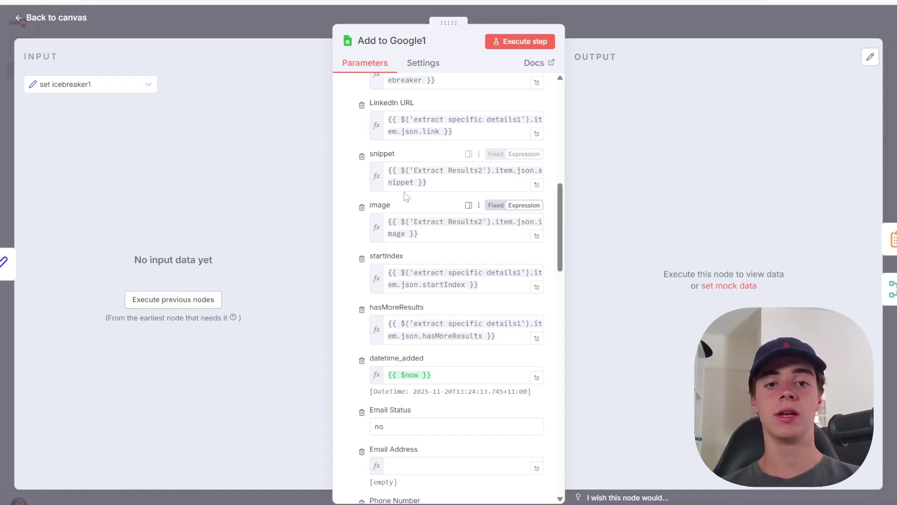
{"action": "scroll", "coordinate": [355, 206], "scroll_direction": "up", "scroll_amount": 1}
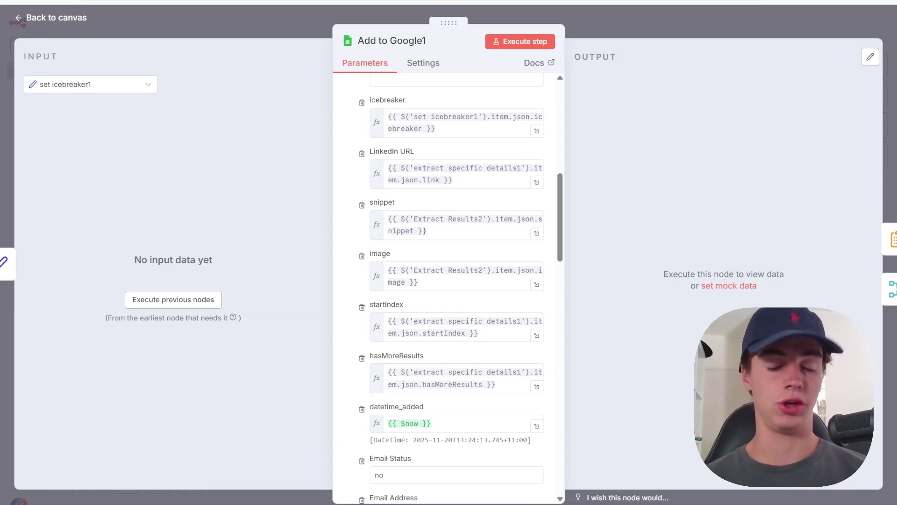
{"action": "scroll", "coordinate": [406, 324], "scroll_direction": "down", "scroll_amount": 12}
{"action": "scroll", "coordinate": [410, 274], "scroll_direction": "up", "scroll_amount": 8}
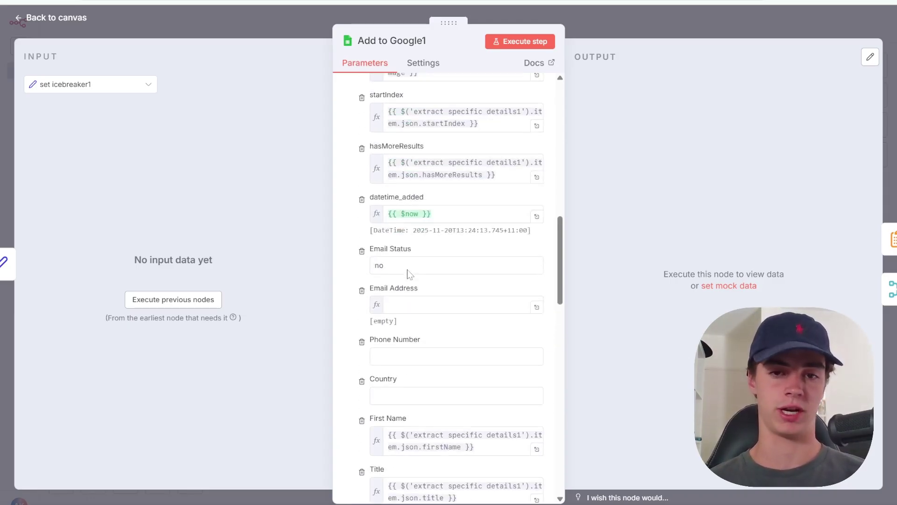
{"action": "scroll", "coordinate": [410, 273], "scroll_direction": "up", "scroll_amount": 7}
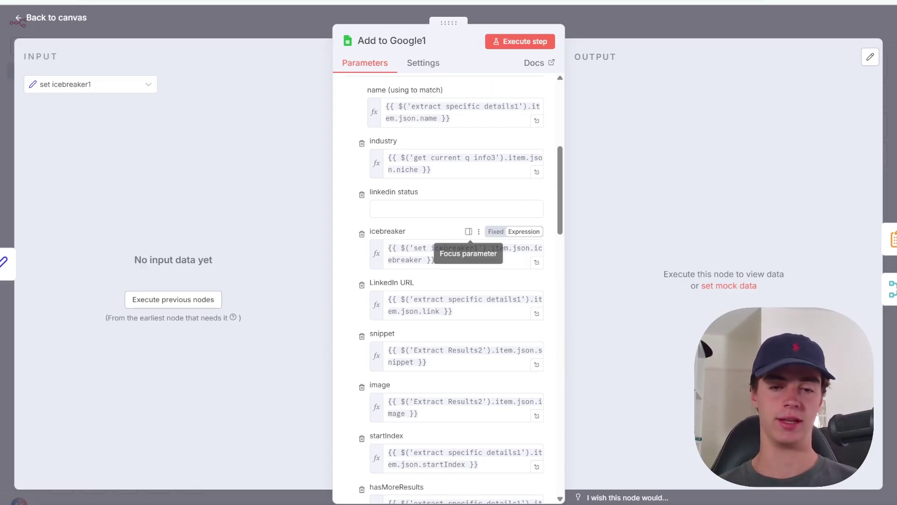
- Recheck the match column and value mappings in the Add to Google1 node and leave it for the Linkedin Email Finder workflow
{"action": "scroll", "coordinate": [469, 388], "scroll_direction": "up", "scroll_amount": 4}
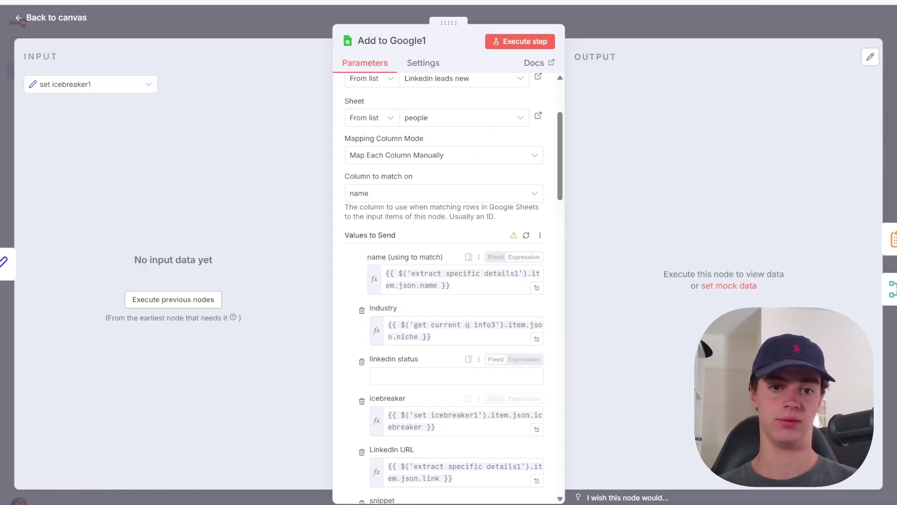
{"action": "scroll", "coordinate": [436, 324], "scroll_direction": "down", "scroll_amount": 1}
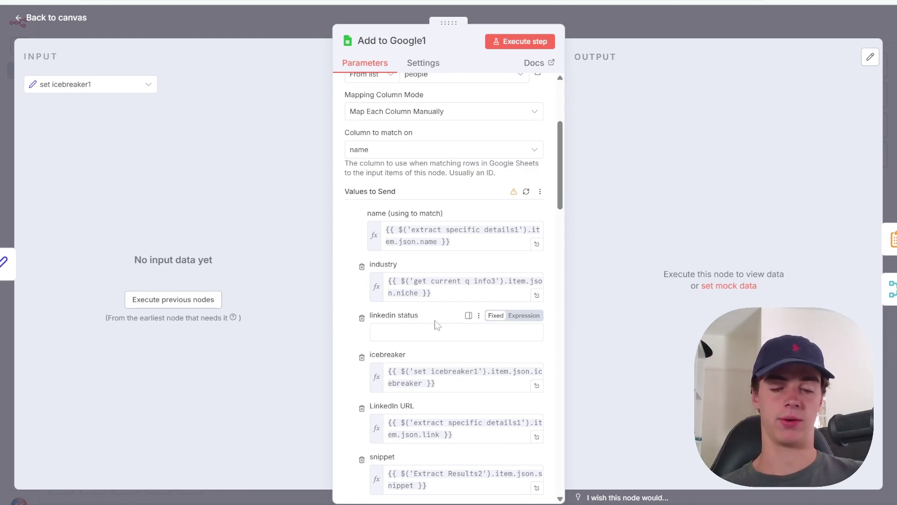
{"action": "scroll", "coordinate": [366, 234], "scroll_direction": "down", "scroll_amount": 2}
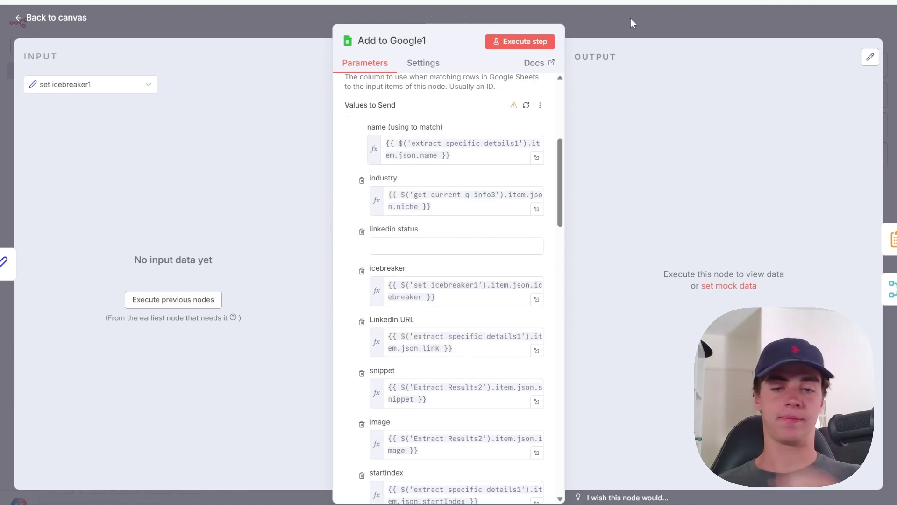
{"action": "left_click", "coordinate": [631, 32]}
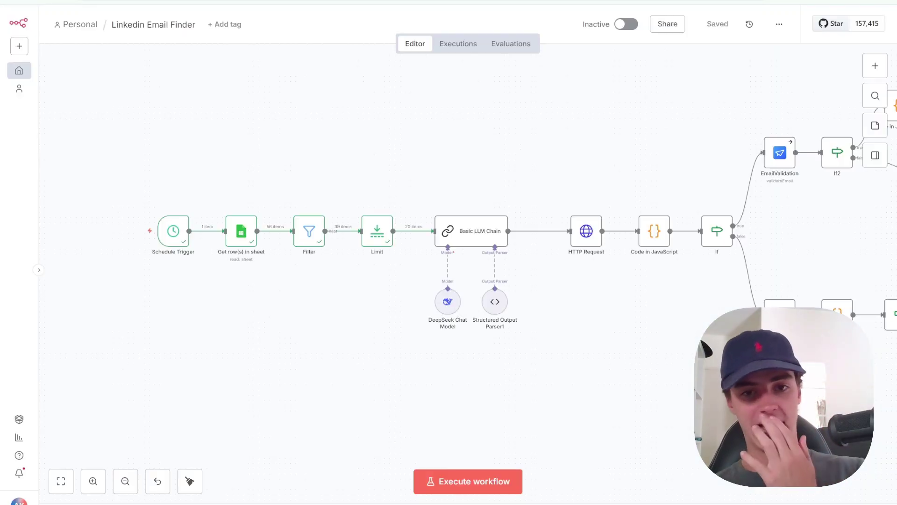
- Survey the Linkedin Email Finder workflow from its schedule trigger through the LLM chain to the email validation and sheet update branches
{"action": "scroll", "coordinate": [517, 276], "scroll_direction": "right", "scroll_amount": 5}
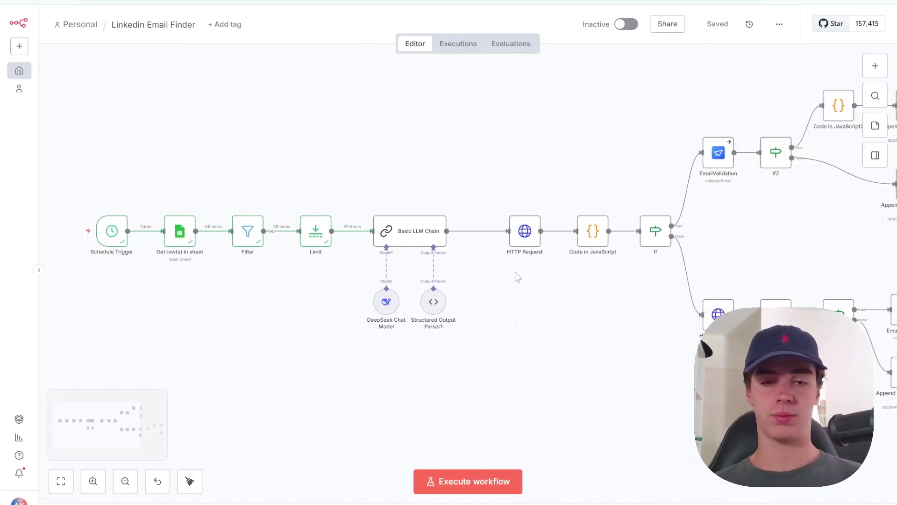
{"action": "scroll", "coordinate": [410, 276], "scroll_direction": "right", "scroll_amount": 4}
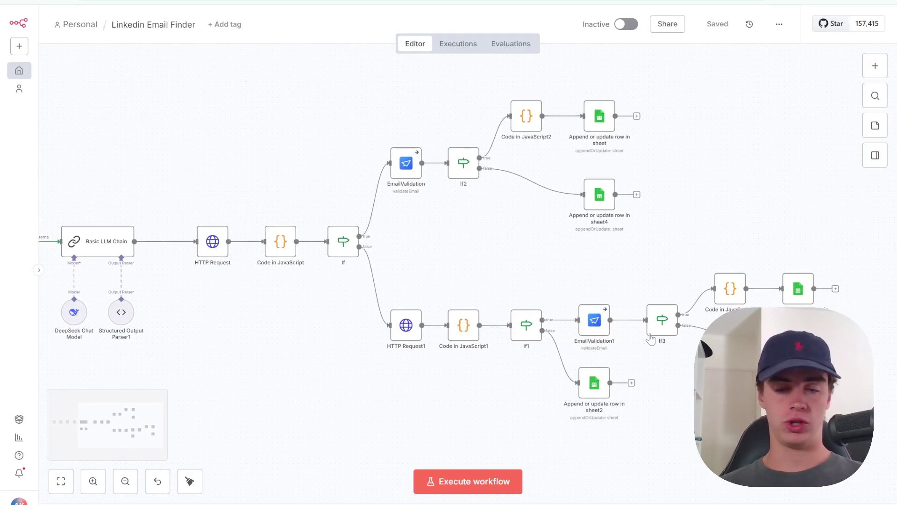
{"action": "scroll", "coordinate": [530, 300], "scroll_direction": "left", "scroll_amount": 6}
{"action": "scroll", "coordinate": [530, 300], "scroll_direction": "left", "scroll_amount": 1}
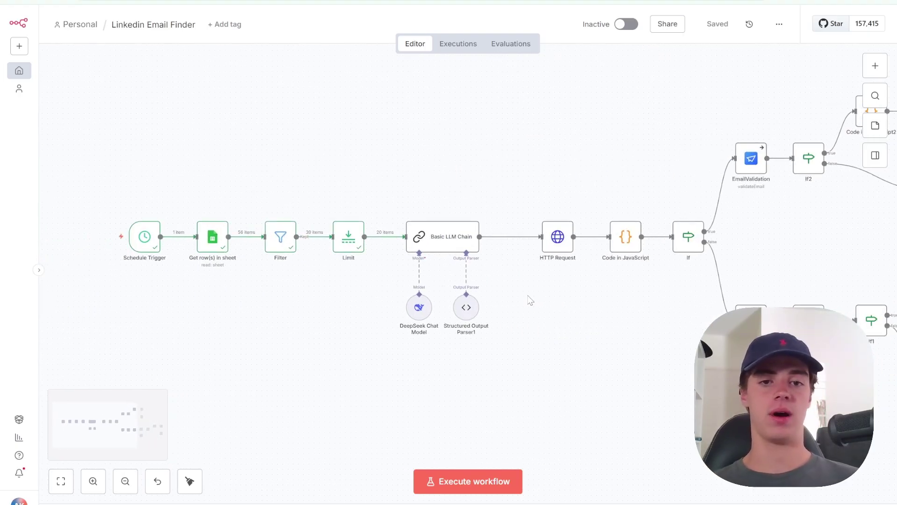
{"action": "scroll", "coordinate": [530, 300], "scroll_direction": "right", "scroll_amount": 1}
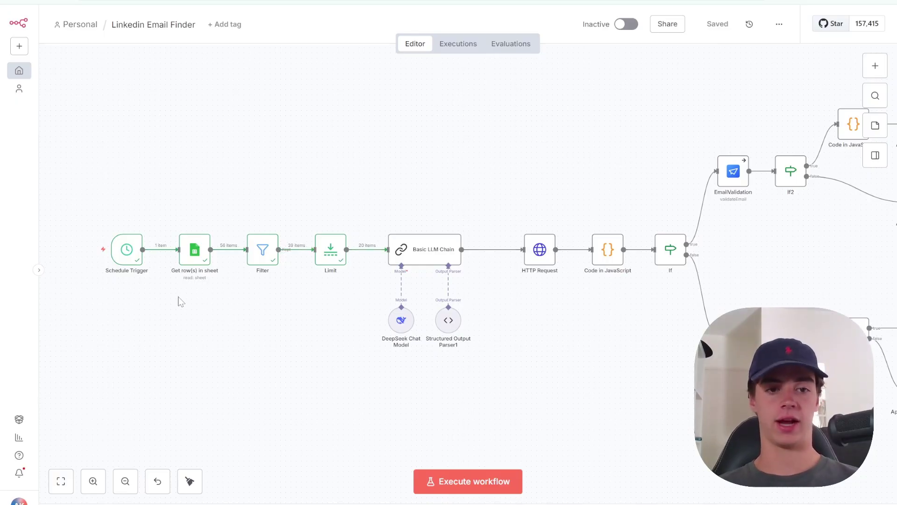
- Open the Get row(s) in sheet node and inspect its output and the Email Status filter column
{"action": "left_click", "coordinate": [196, 264]}
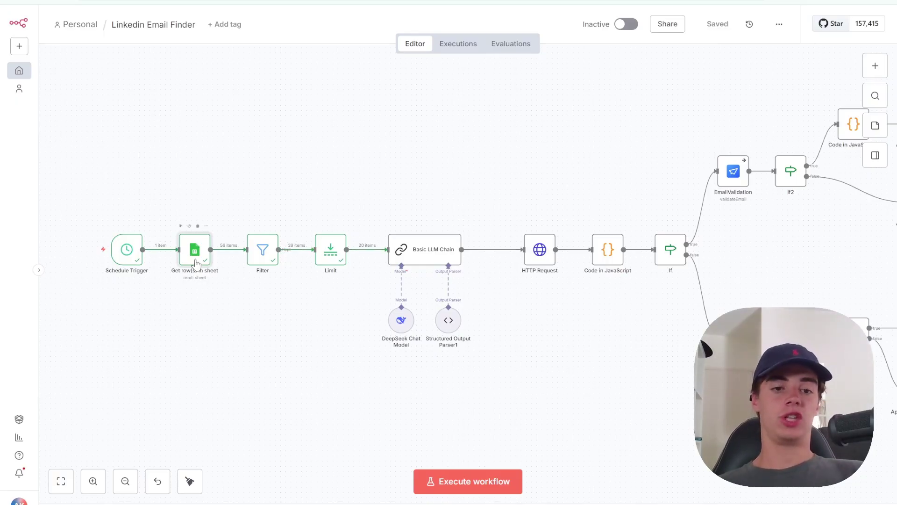
{"action": "double_click", "coordinate": [196, 264]}
{"action": "scroll", "coordinate": [211, 153], "scroll_direction": "right", "scroll_amount": 10}
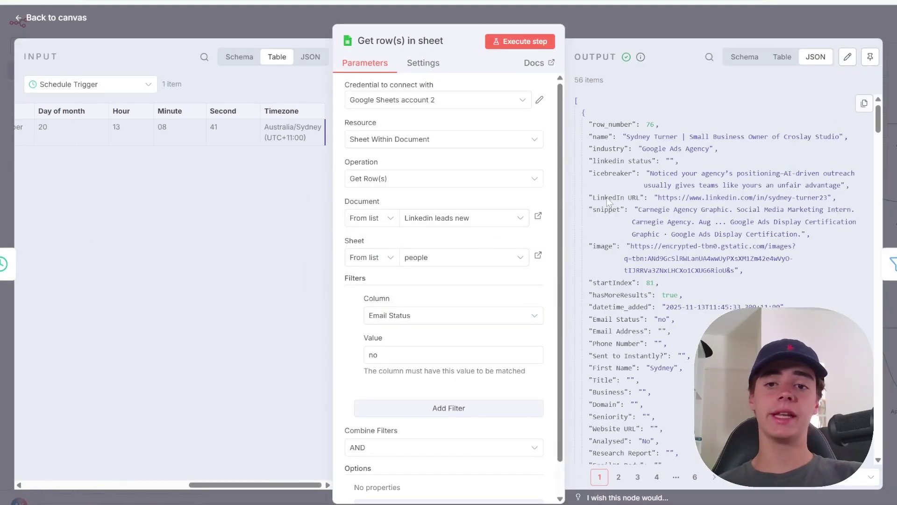
{"action": "scroll", "coordinate": [617, 119], "scroll_direction": "down", "scroll_amount": 1}
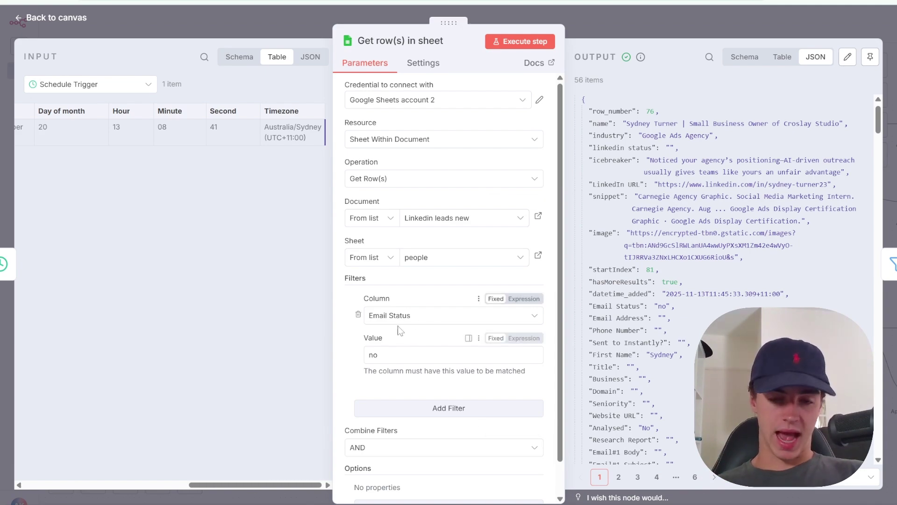
{"action": "left_click", "coordinate": [418, 323]}
{"action": "left_click", "coordinate": [451, 292]}
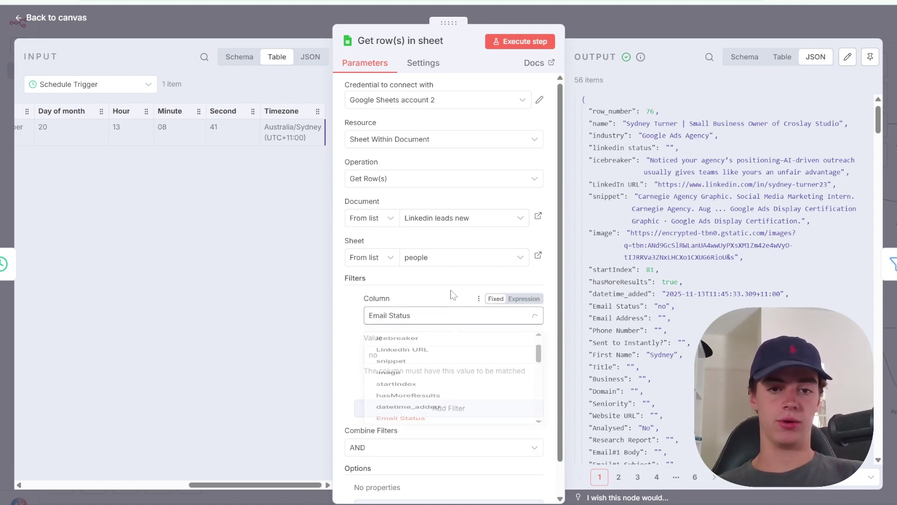
- Switch to the Linkedin leads new spreadsheet in Google Sheets and look through the collected lead rows
{"action": "left_click", "coordinate": [322, 1]}
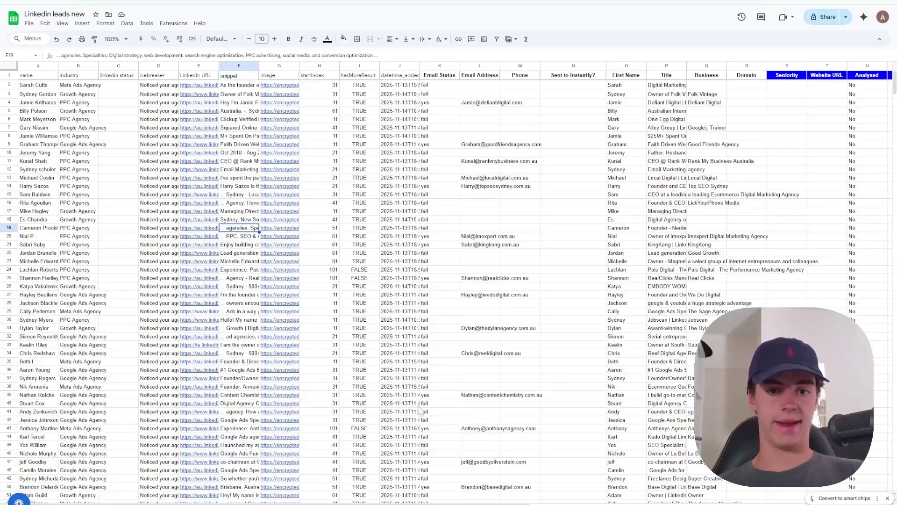
{"action": "scroll", "coordinate": [419, 410], "scroll_direction": "down", "scroll_amount": 20}
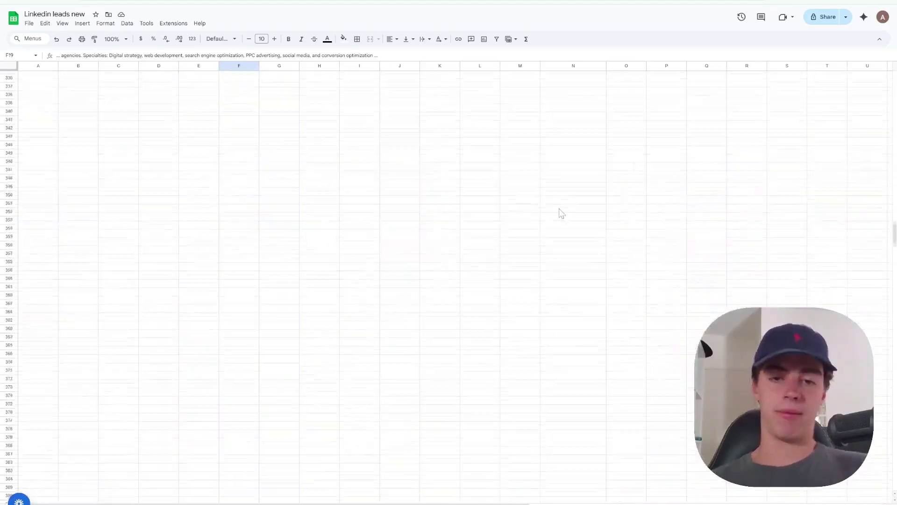
{"action": "scroll", "coordinate": [561, 213], "scroll_direction": "up", "scroll_amount": 10}
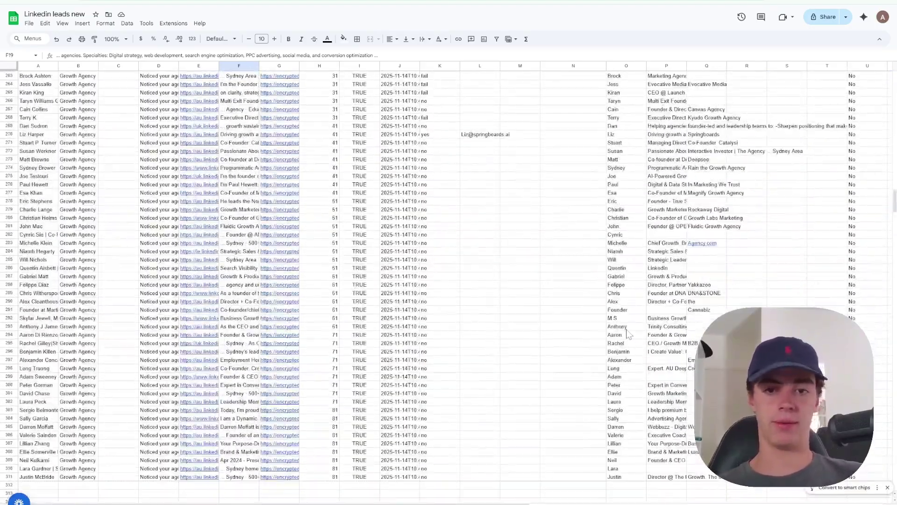
{"action": "scroll", "coordinate": [629, 334], "scroll_direction": "up", "scroll_amount": 3}
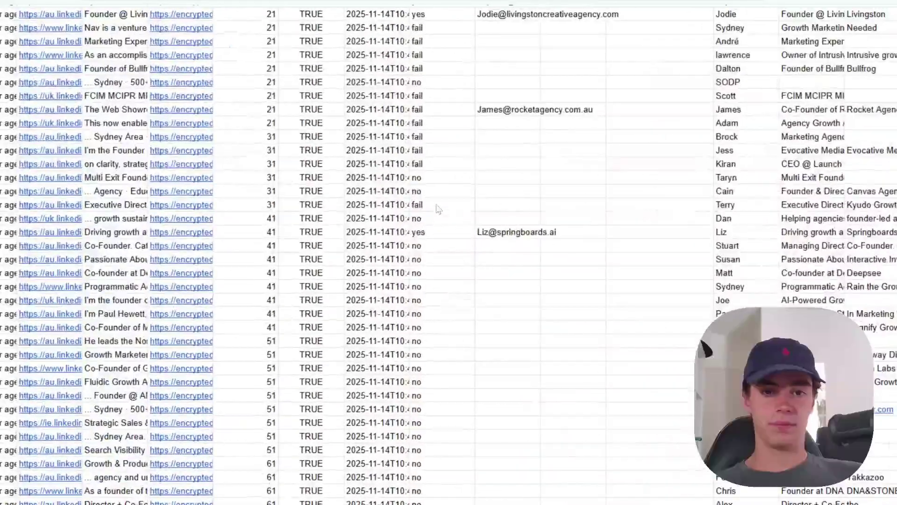
- Examine the yes, fail and no entries in the Email Status column of the leads sheet
{"action": "left_click", "coordinate": [426, 199]}
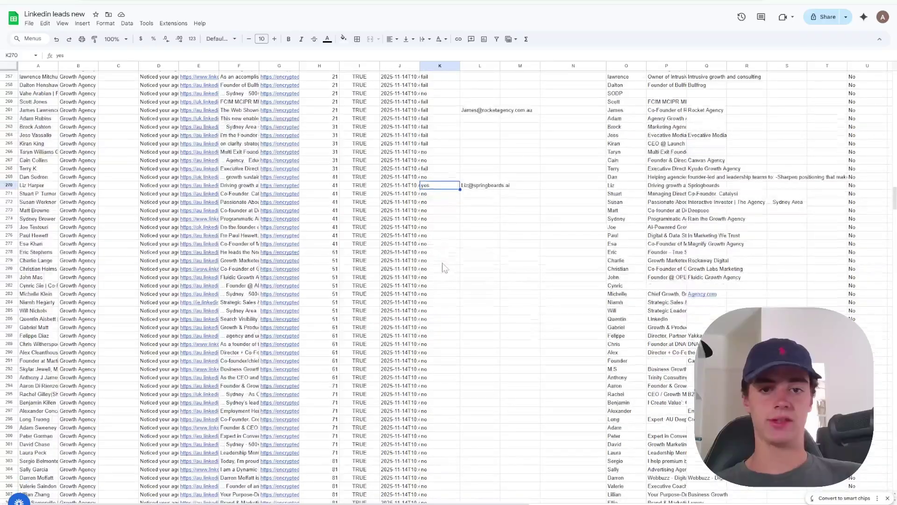
{"action": "scroll", "coordinate": [476, 263], "scroll_direction": "up", "scroll_amount": 5}
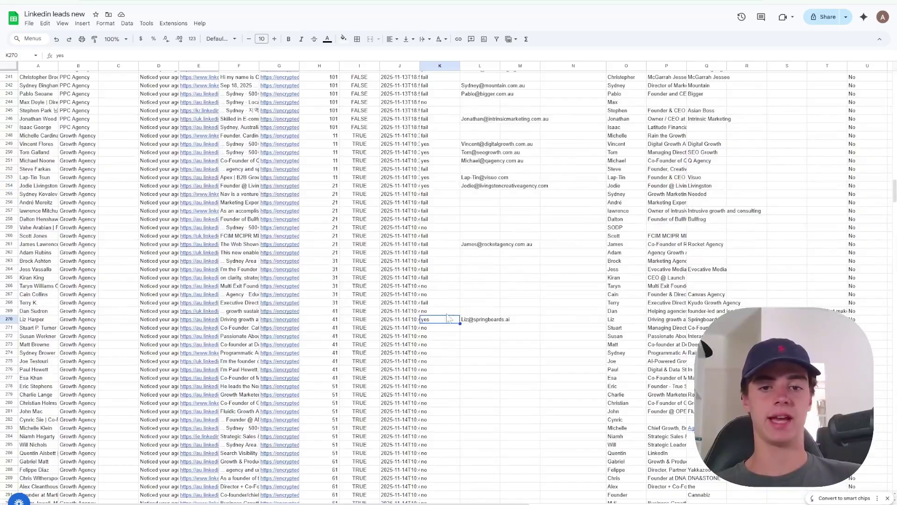
{"action": "left_click", "coordinate": [433, 303]}
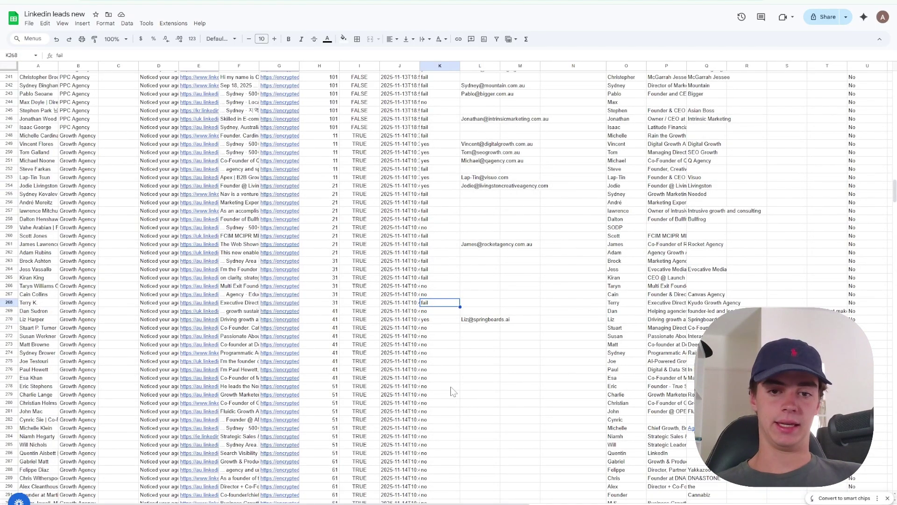
{"action": "scroll", "coordinate": [449, 275], "scroll_direction": "down", "scroll_amount": 2}
{"action": "left_click_drag", "start_coordinate": [442, 290], "coordinate": [442, 409]}
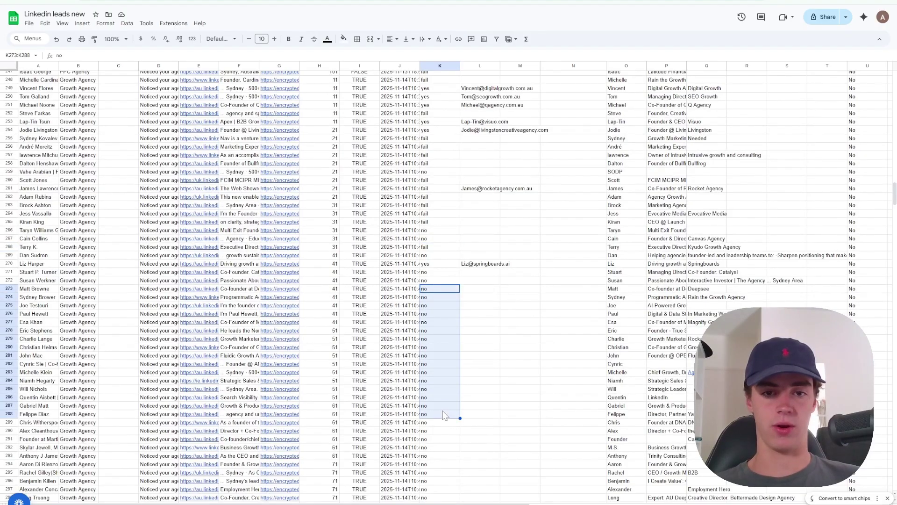
{"action": "left_click", "coordinate": [442, 409]}
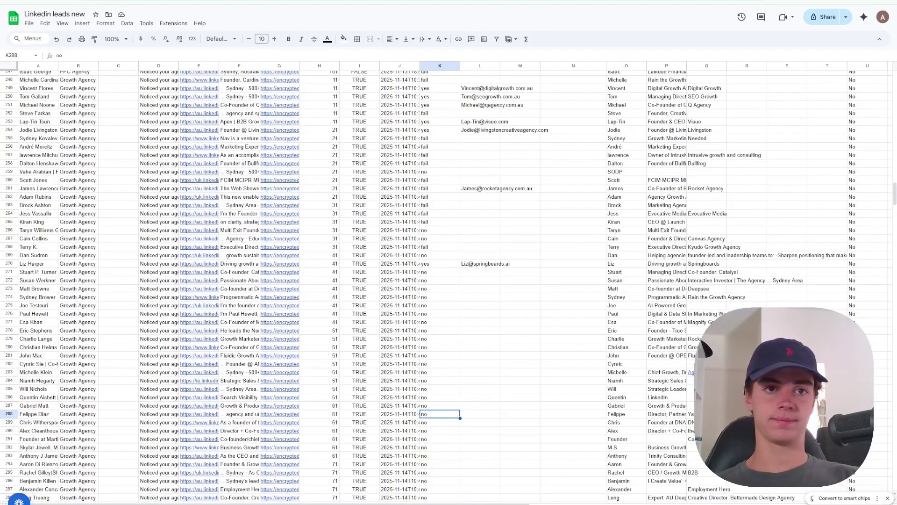
- Return to the Get row(s) in sheet node in n8n and inspect the first output item's name, industry and icebreaker values
{"action": "key", "text": "alt+Tab"}
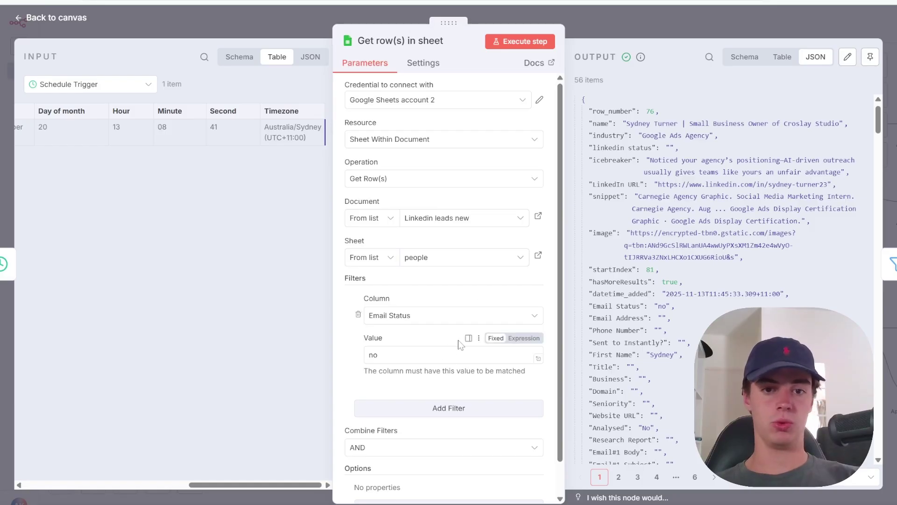
{"action": "scroll", "coordinate": [463, 340], "scroll_direction": "down", "scroll_amount": 1}
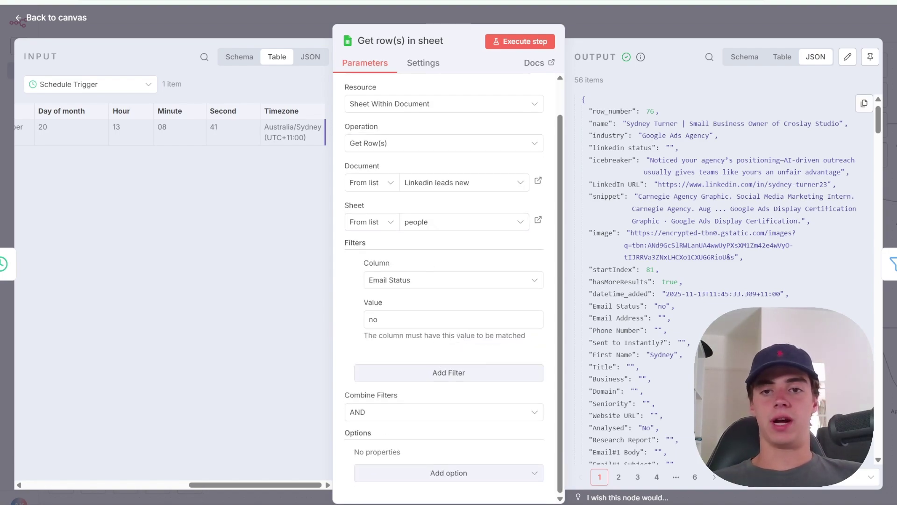
{"action": "left_click_drag", "start_coordinate": [630, 124], "coordinate": [674, 124]}
{"action": "left_click", "coordinate": [675, 124]}
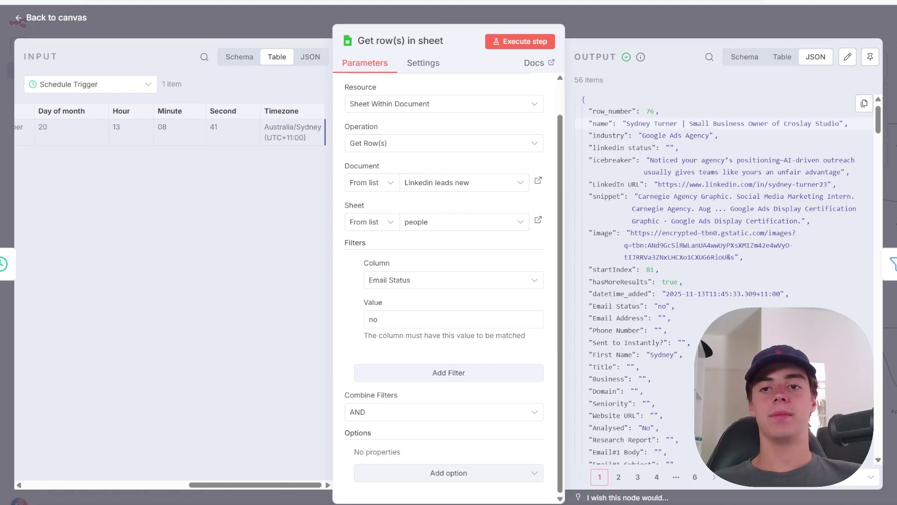
{"action": "left_click_drag", "start_coordinate": [690, 124], "coordinate": [848, 129]}
{"action": "left_click", "coordinate": [848, 129]}
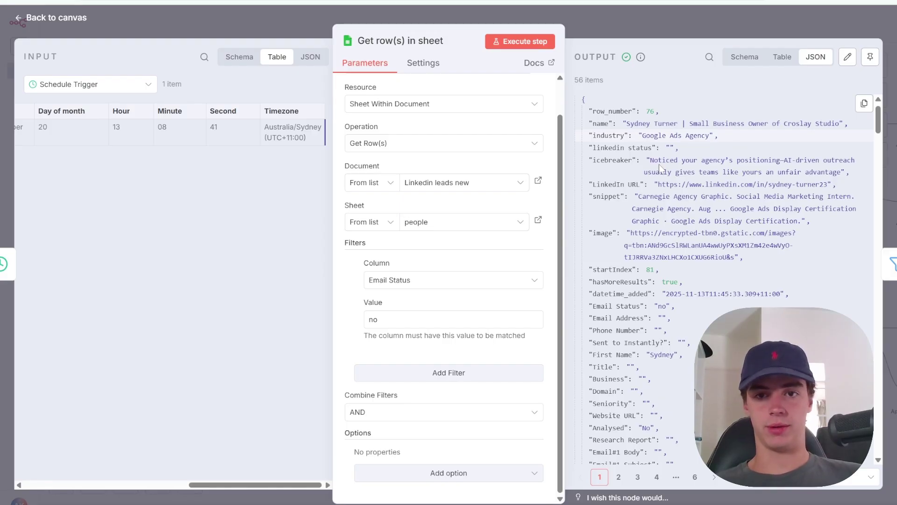
{"action": "left_click_drag", "start_coordinate": [649, 160], "coordinate": [846, 172]}
{"action": "left_click", "coordinate": [760, 206]}
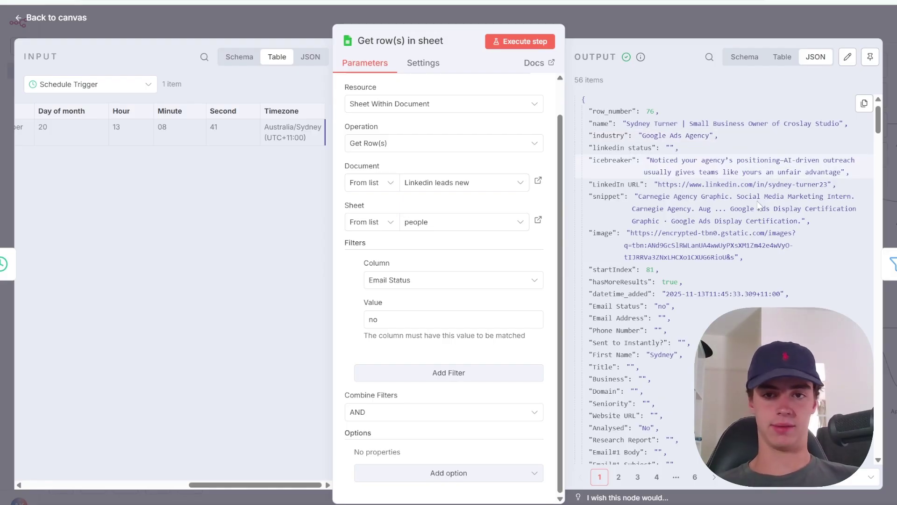
- Inspect the LinkedIn URL, snippet and First Name values of the first output item
{"action": "left_click_drag", "start_coordinate": [659, 184], "coordinate": [824, 184]}
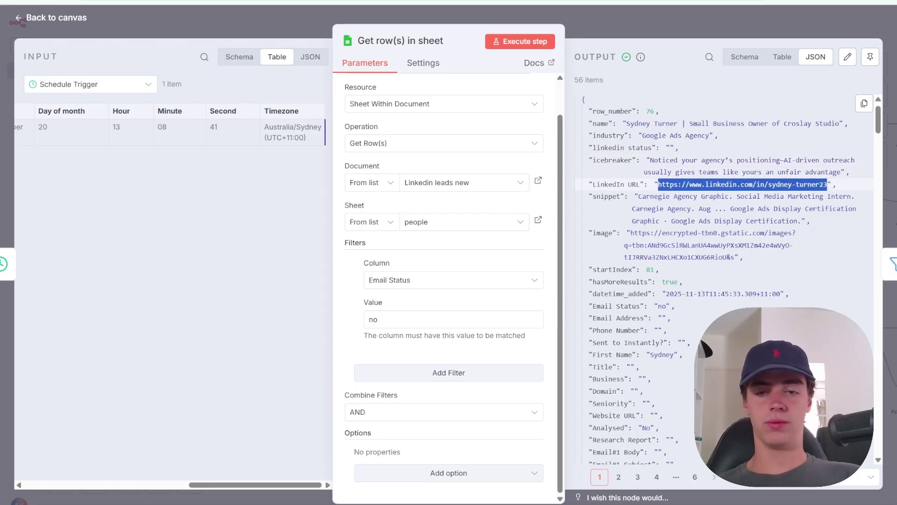
{"action": "left_click", "coordinate": [827, 184]}
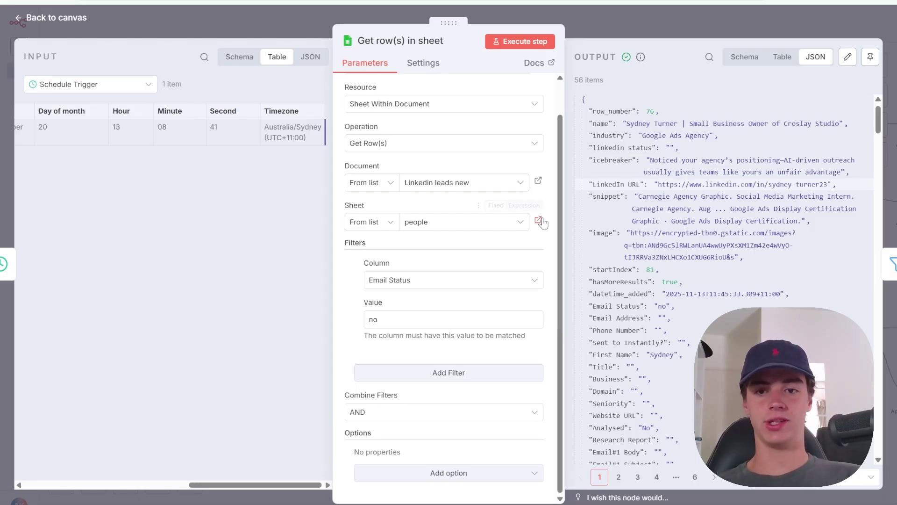
{"action": "left_click_drag", "start_coordinate": [642, 197], "coordinate": [794, 208]}
{"action": "left_click", "coordinate": [781, 208]}
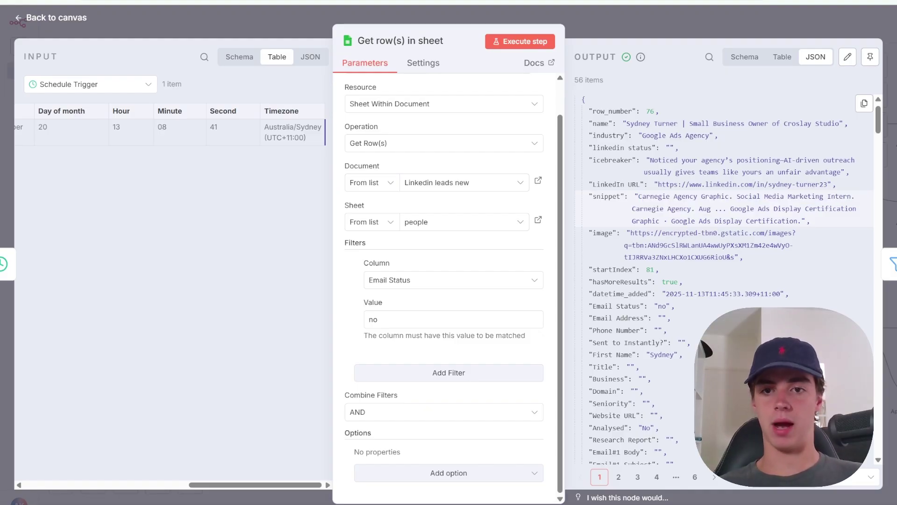
{"action": "scroll", "coordinate": [725, 280], "scroll_direction": "down", "scroll_amount": 5}
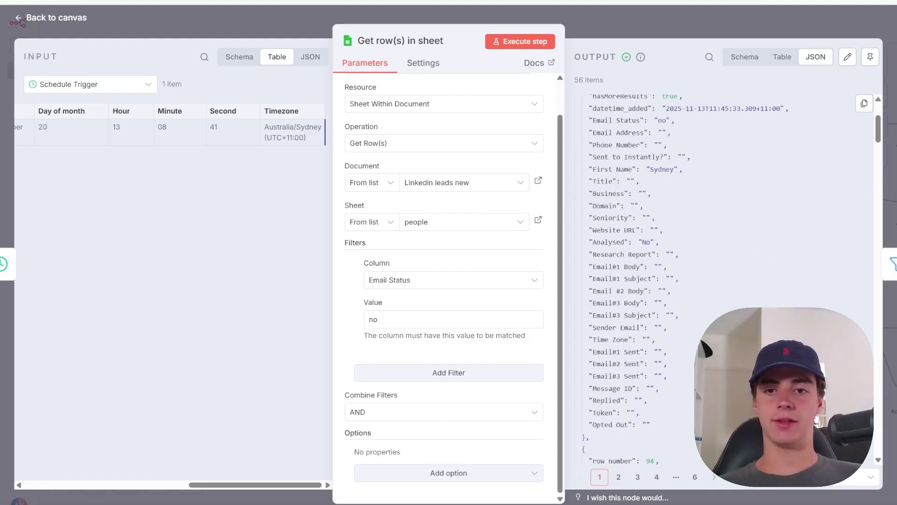
{"action": "double_click", "coordinate": [662, 170]}
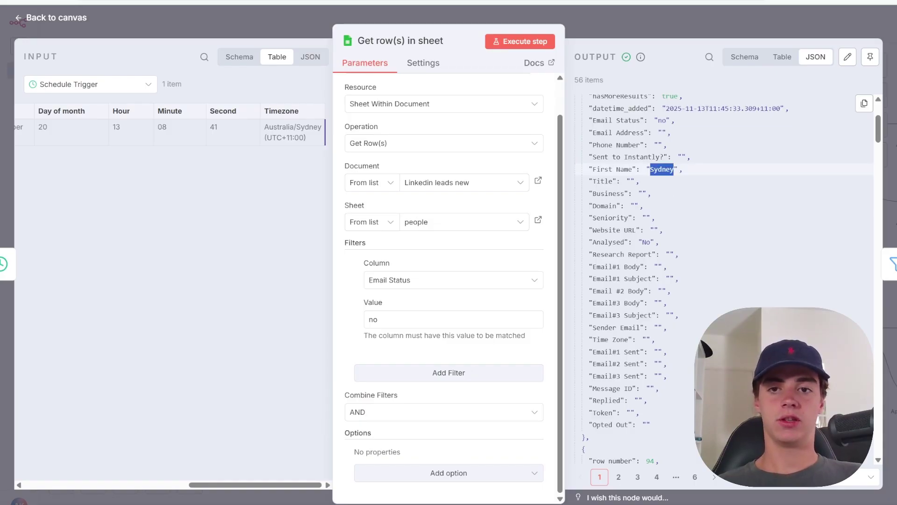
- Look through the following lead items in the node's JSON output, comparing their first name and empty contact fields
{"action": "scroll", "coordinate": [720, 311], "scroll_direction": "down", "scroll_amount": 8}
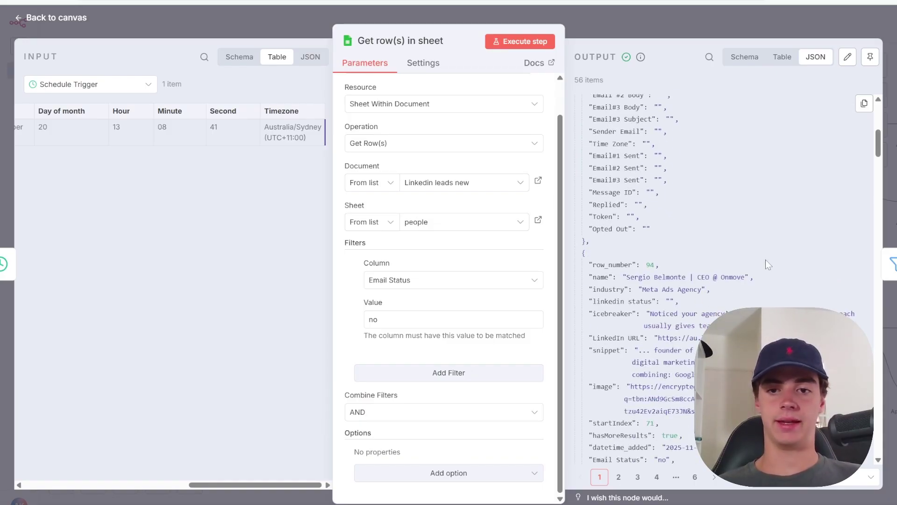
{"action": "scroll", "coordinate": [711, 294], "scroll_direction": "down", "scroll_amount": 2}
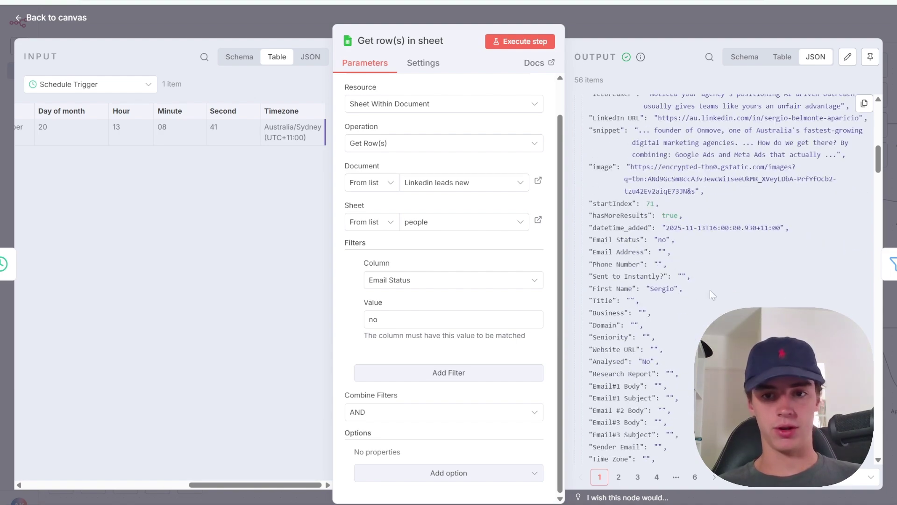
{"action": "scroll", "coordinate": [696, 257], "scroll_direction": "down", "scroll_amount": 3}
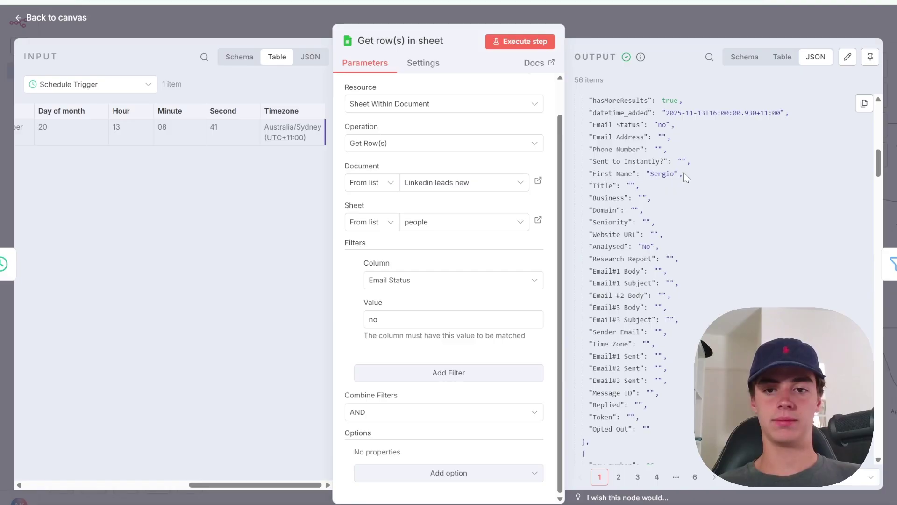
{"action": "scroll", "coordinate": [685, 175], "scroll_direction": "down", "scroll_amount": 10}
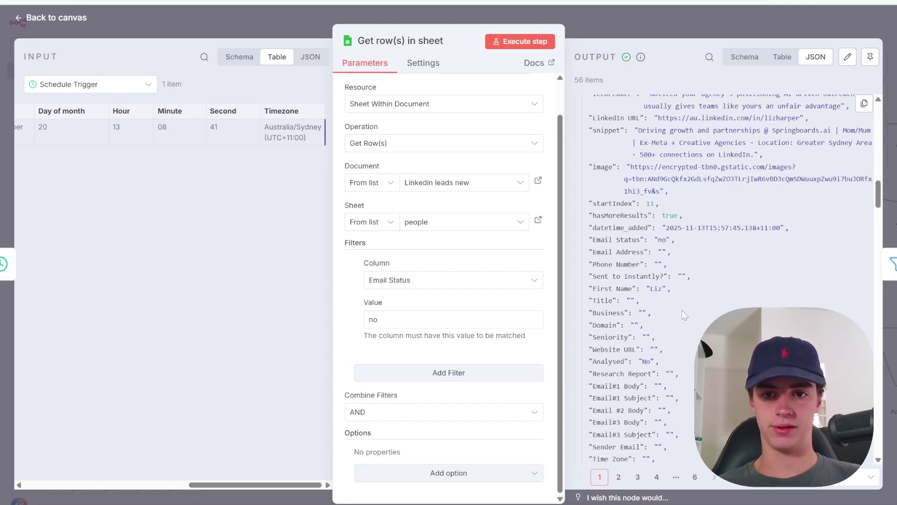
- Look through further lead items in the Get row(s) in sheet JSON output and inspect a filled-in Business value
{"action": "scroll", "coordinate": [737, 257], "scroll_direction": "up", "scroll_amount": 2}
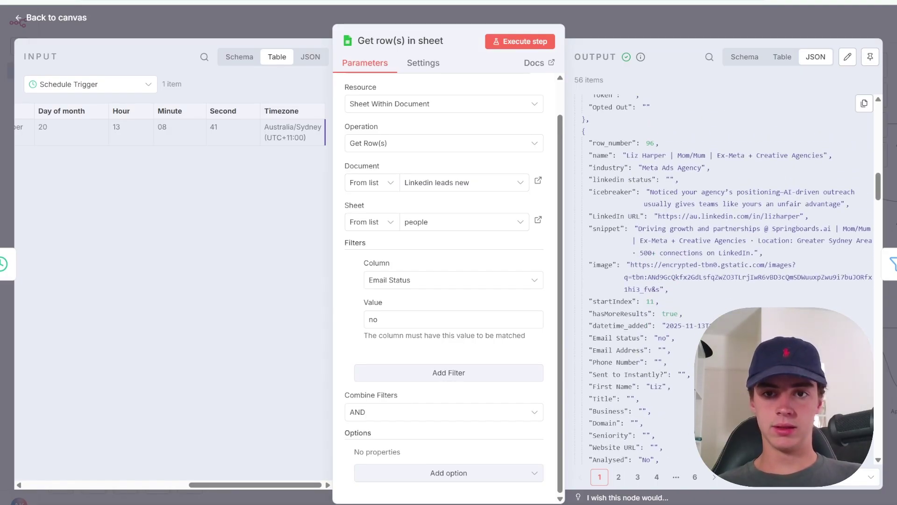
{"action": "scroll", "coordinate": [737, 257], "scroll_direction": "down", "scroll_amount": 1}
{"action": "scroll", "coordinate": [698, 265], "scroll_direction": "down", "scroll_amount": 15}
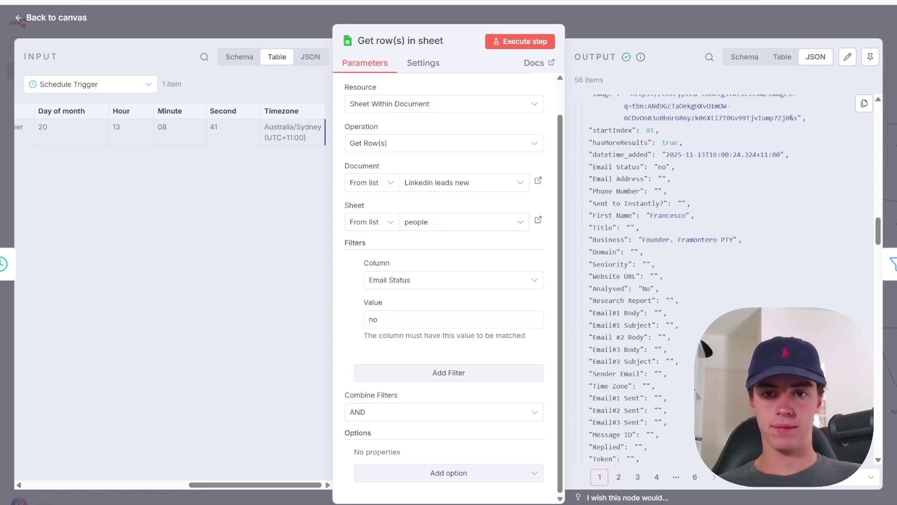
{"action": "left_click_drag", "start_coordinate": [642, 239], "coordinate": [734, 241]}
{"action": "left_click", "coordinate": [739, 243]}
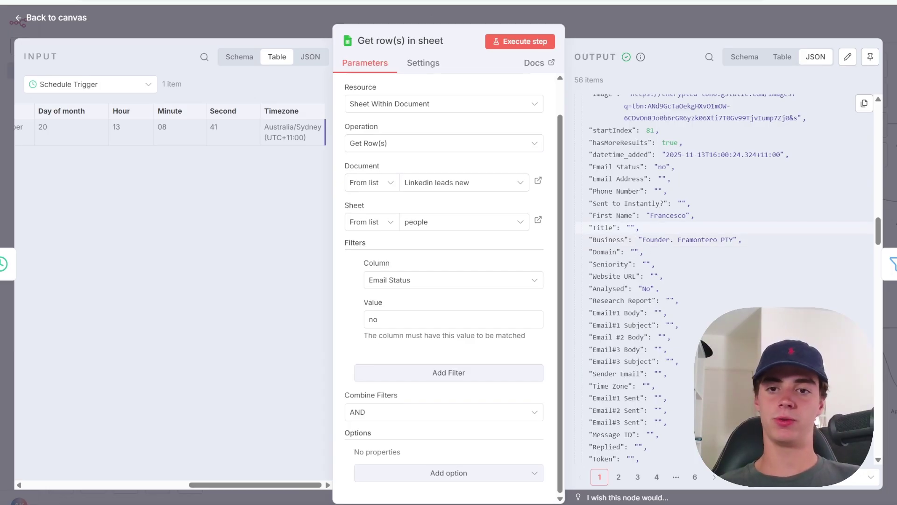
- Compare the Business field across the remaining lead items in the JSON output, then return to the workflow canvas
{"action": "scroll", "coordinate": [725, 303], "scroll_direction": "down", "scroll_amount": 10}
{"action": "scroll", "coordinate": [736, 300], "scroll_direction": "down", "scroll_amount": 10}
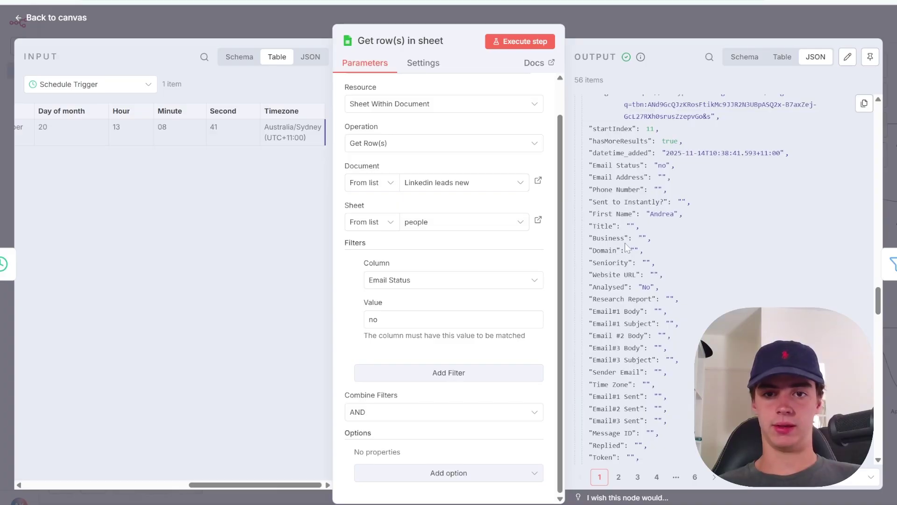
{"action": "scroll", "coordinate": [702, 303], "scroll_direction": "down", "scroll_amount": 10}
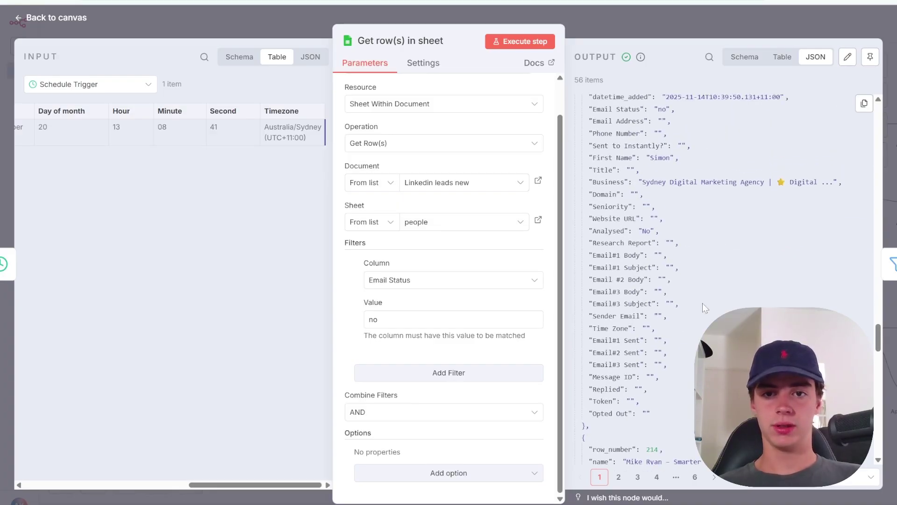
{"action": "left_click_drag", "start_coordinate": [669, 182], "coordinate": [745, 182]}
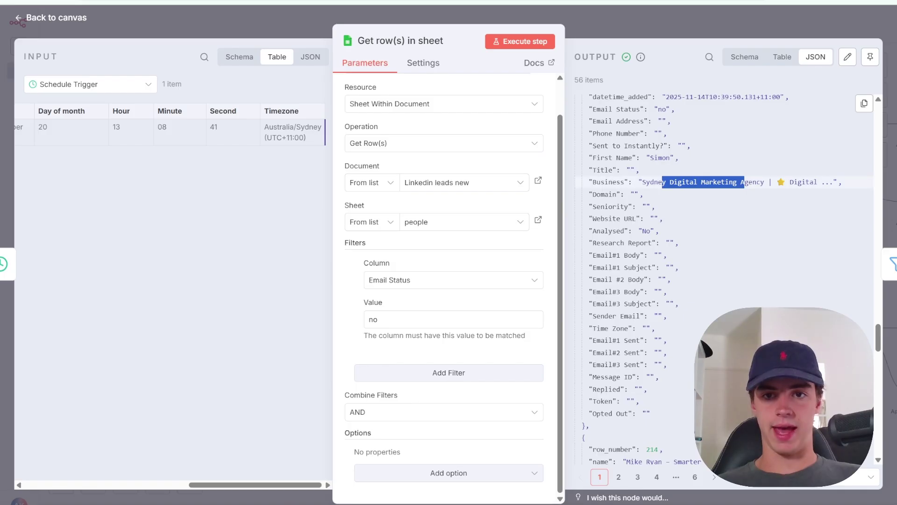
{"action": "scroll", "coordinate": [745, 182], "scroll_direction": "down", "scroll_amount": 3}
{"action": "scroll", "coordinate": [732, 299], "scroll_direction": "down", "scroll_amount": 8}
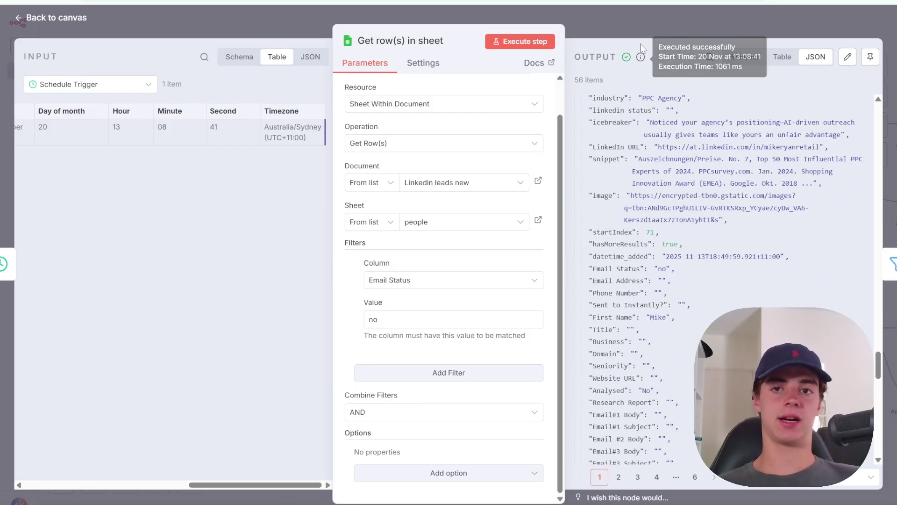
{"action": "left_click", "coordinate": [630, 24]}
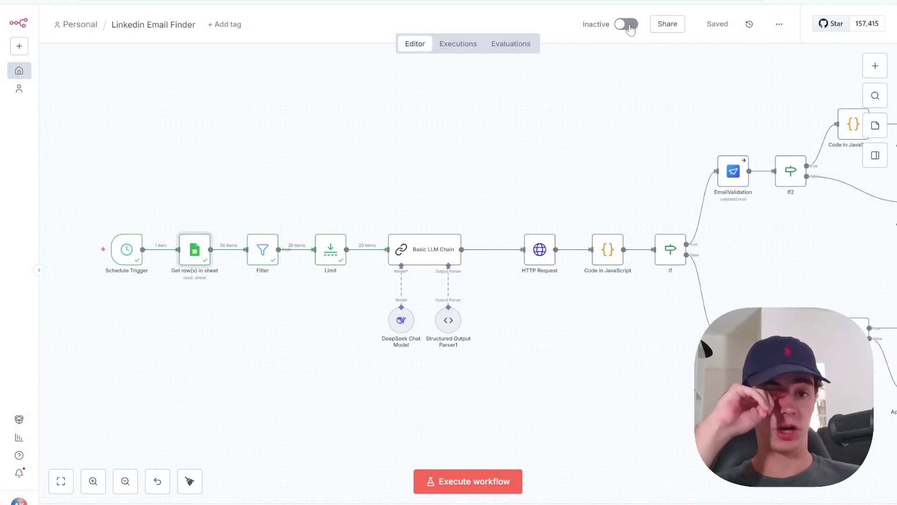
- Open the Filter node, inspect its First Name, Title and Email Status conditions, and return to the canvas
{"action": "double_click", "coordinate": [260, 255]}
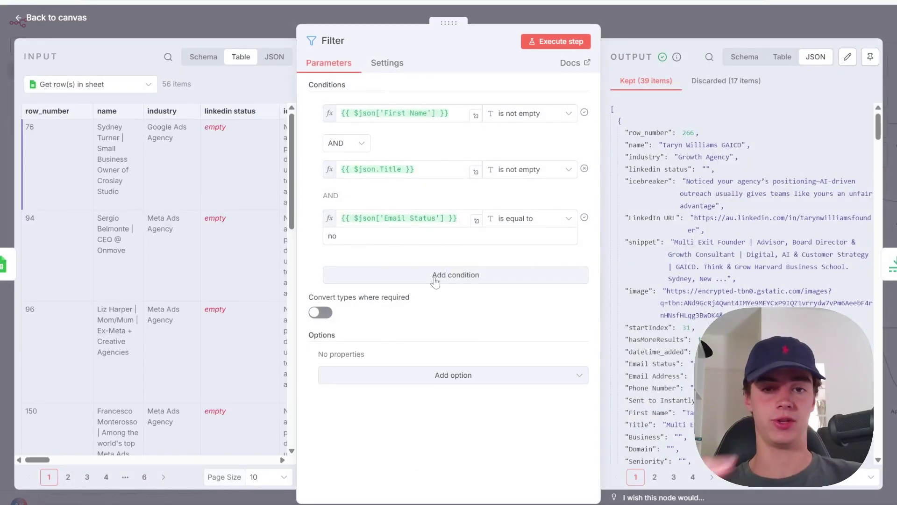
{"action": "left_click", "coordinate": [451, 113]}
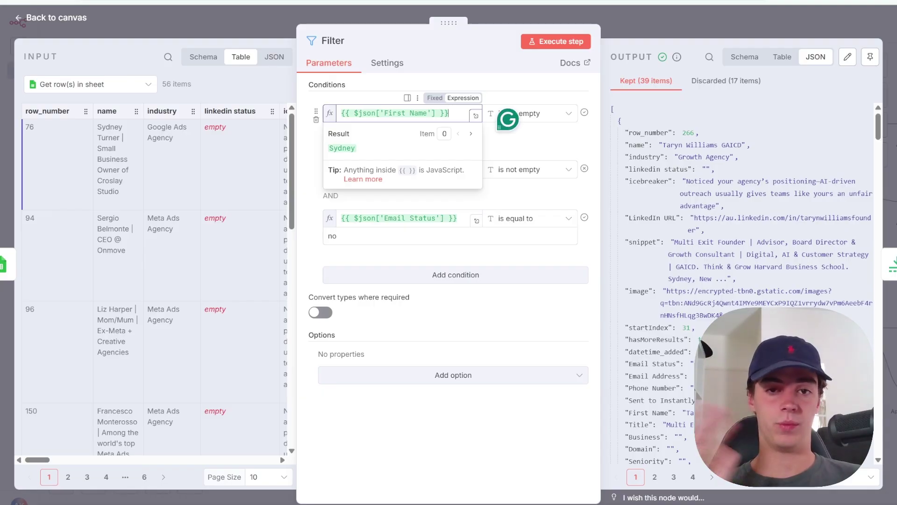
{"action": "left_click", "coordinate": [509, 79]}
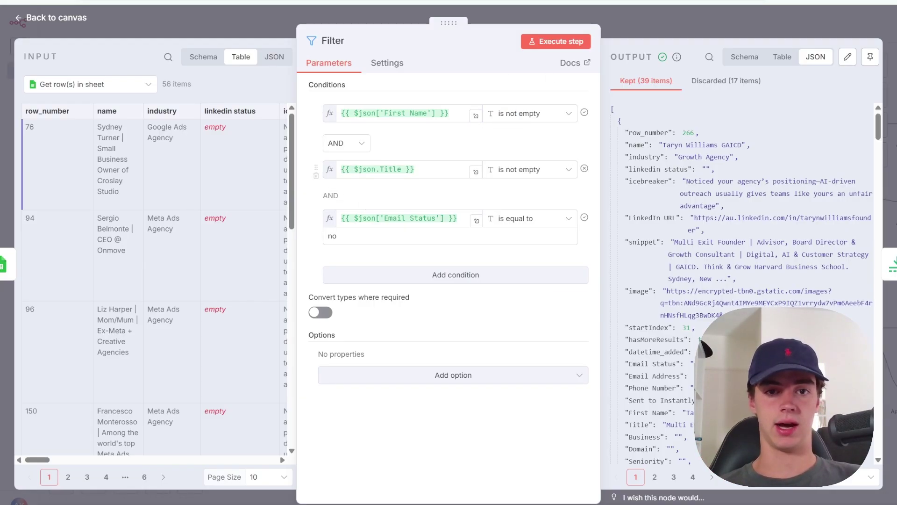
{"action": "left_click", "coordinate": [415, 170]}
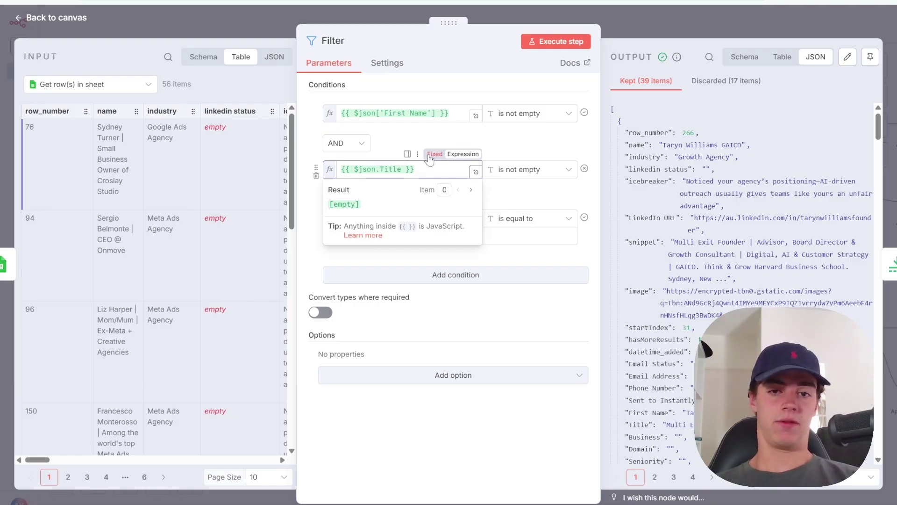
{"action": "left_click", "coordinate": [406, 139]}
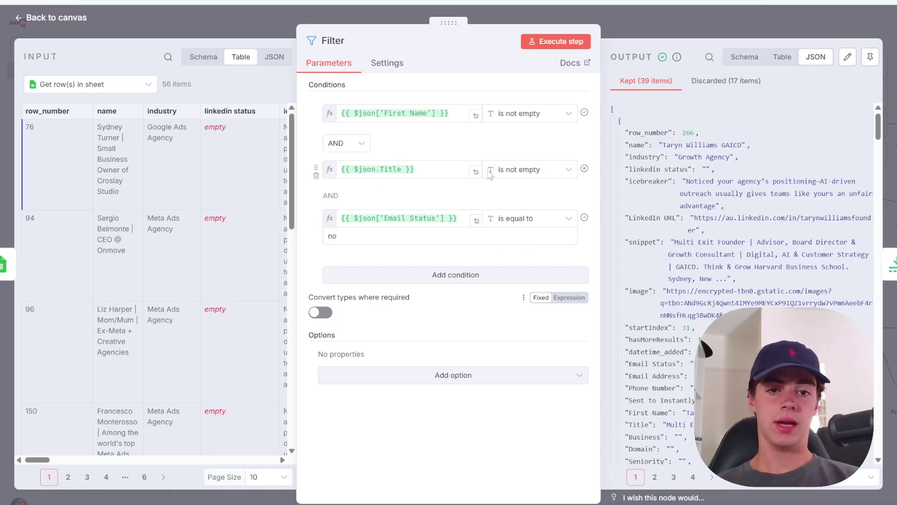
{"action": "left_click", "coordinate": [384, 219]}
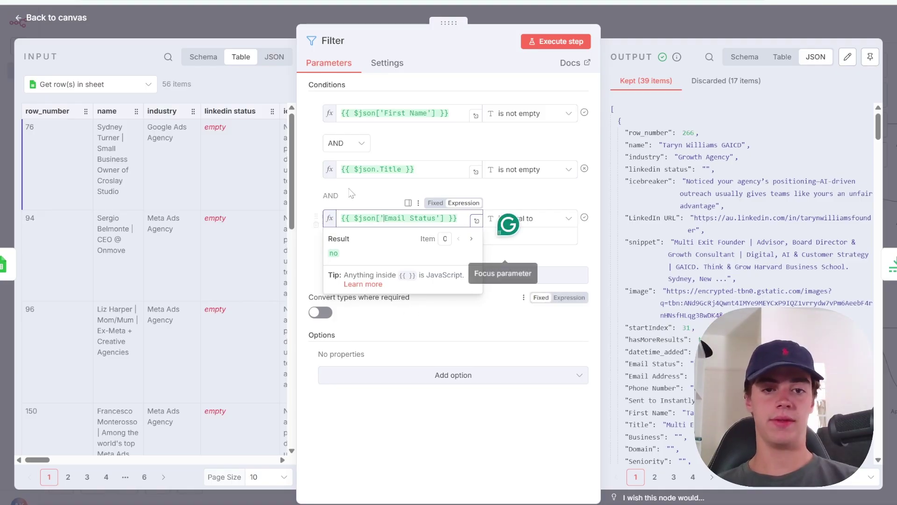
{"action": "left_click", "coordinate": [361, 197]}
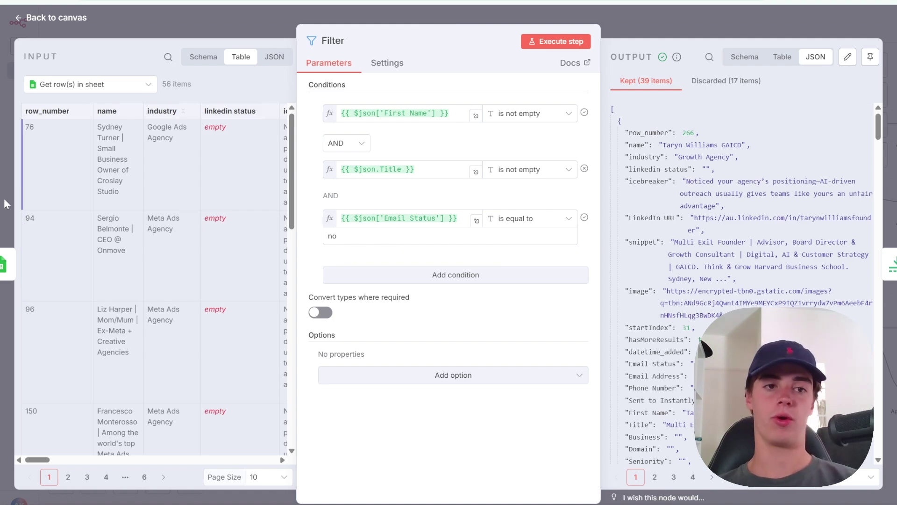
{"action": "left_click", "coordinate": [673, 16]}
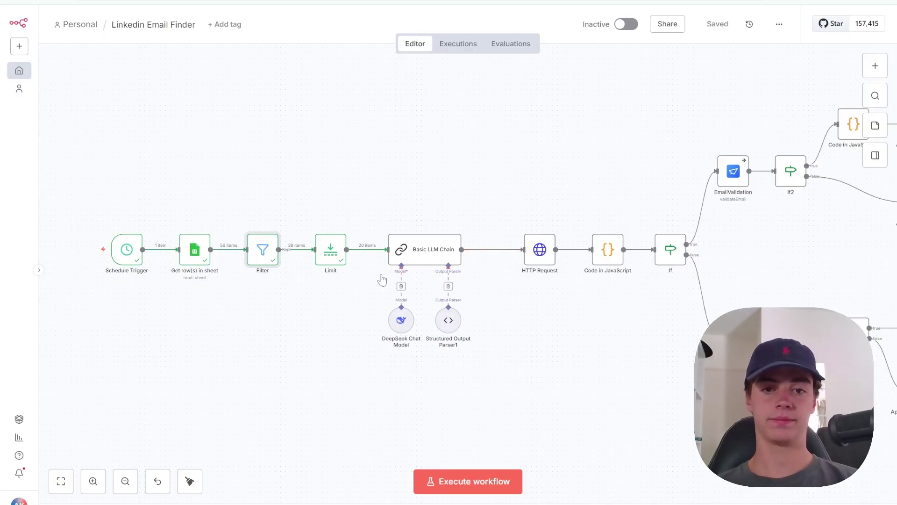
- Review the Limit node's Max Items and Keep settings, then return to the canvas
{"action": "left_click", "coordinate": [331, 258]}
{"action": "double_click", "coordinate": [331, 258]}
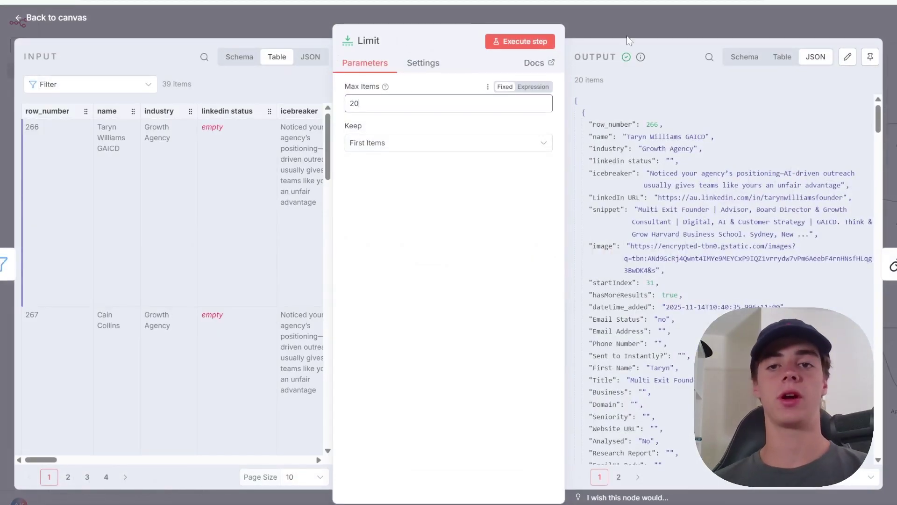
{"action": "left_click", "coordinate": [647, 29]}
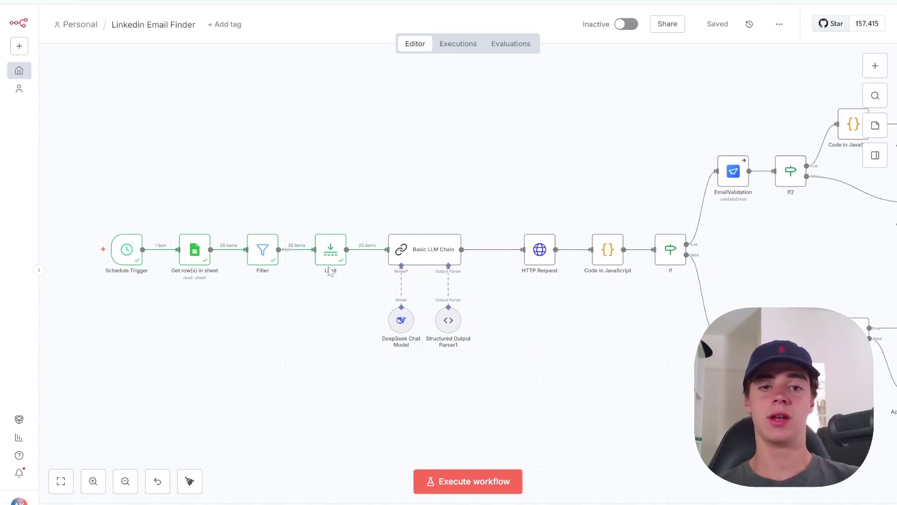
{"action": "double_click", "coordinate": [329, 251]}
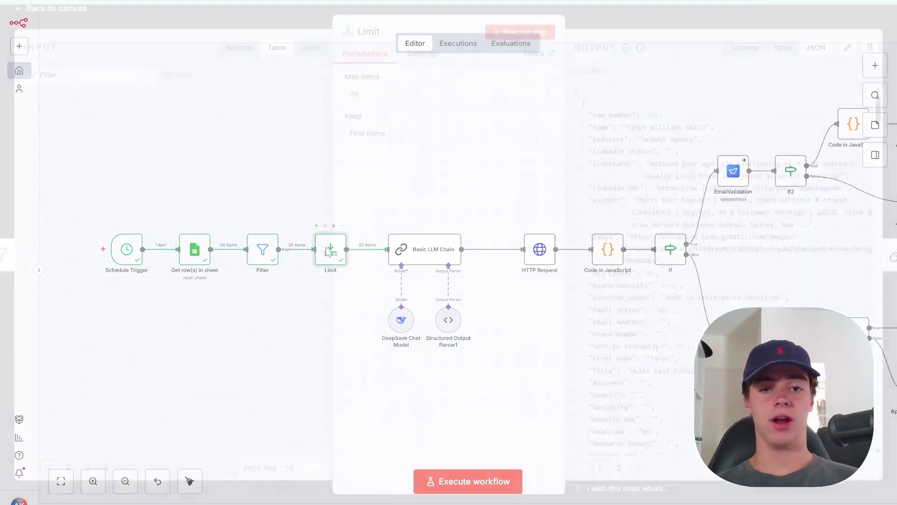
{"action": "left_click", "coordinate": [653, 19]}
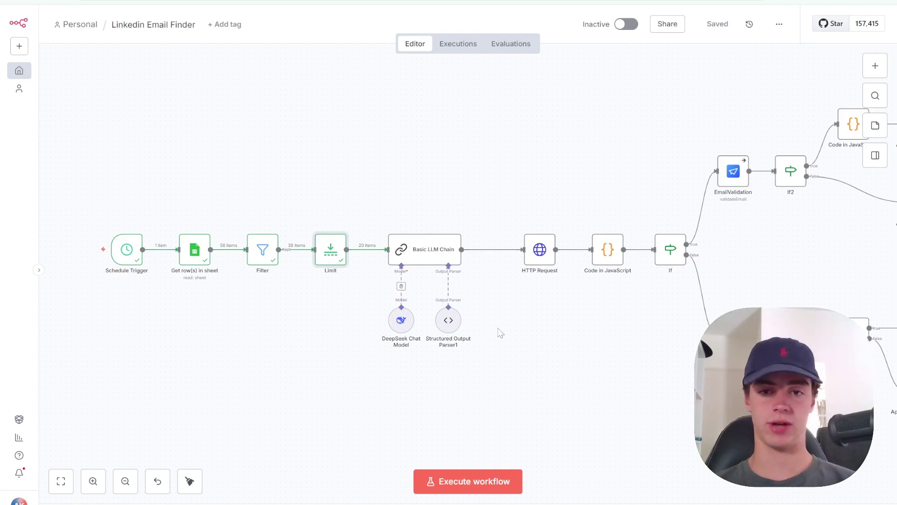
- Open the Basic LLM Chain node and expand its User message in the full expression editor
{"action": "scroll", "coordinate": [585, 341], "scroll_direction": "right", "scroll_amount": 3}
{"action": "scroll", "coordinate": [537, 340], "scroll_direction": "down", "scroll_amount": 1}
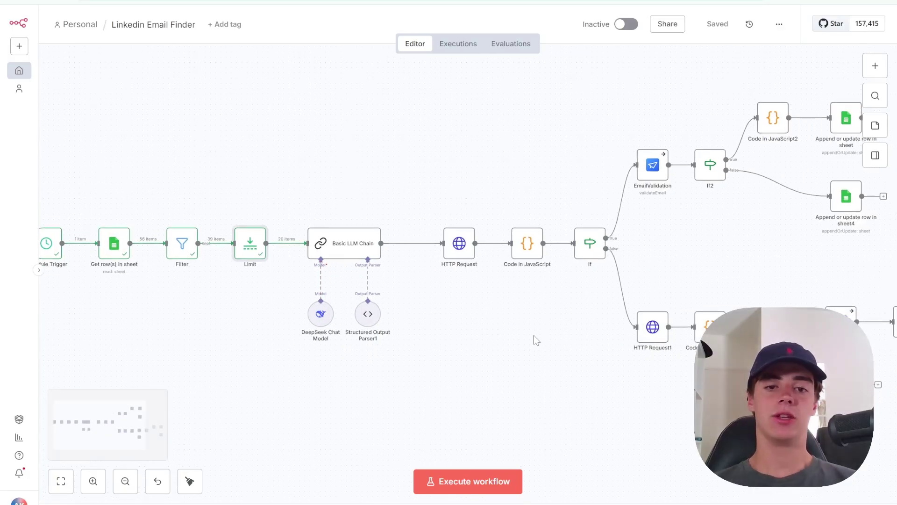
{"action": "double_click", "coordinate": [355, 236]}
{"action": "scroll", "coordinate": [449, 281], "scroll_direction": "down", "scroll_amount": 2}
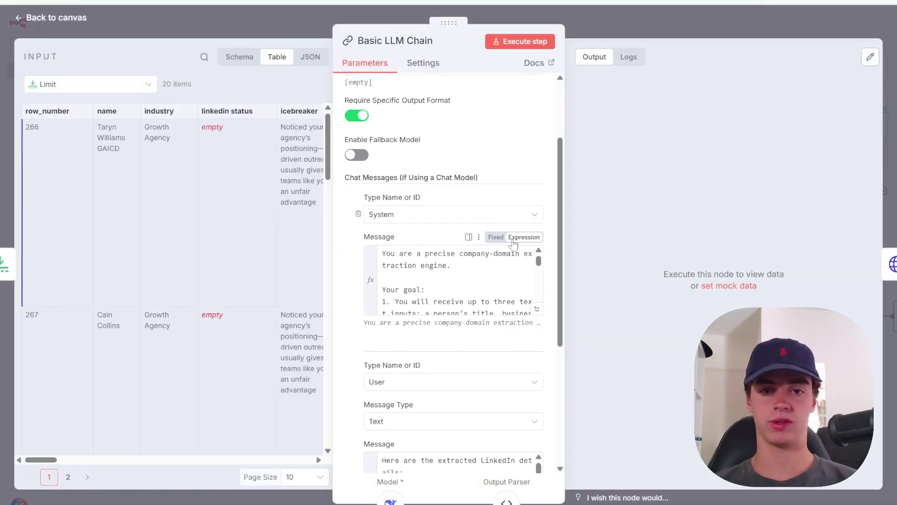
{"action": "scroll", "coordinate": [494, 352], "scroll_direction": "down", "scroll_amount": 3}
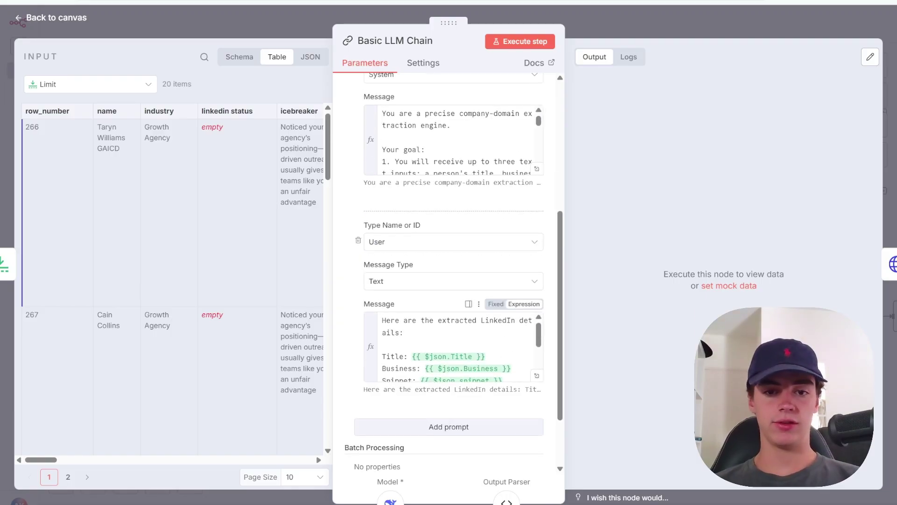
{"action": "left_click", "coordinate": [537, 377]}
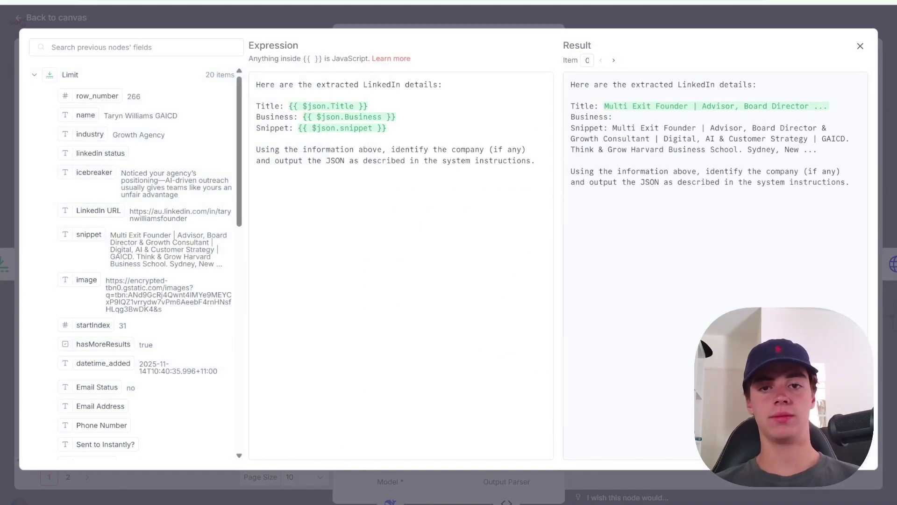
- Examine the opening line of the User message that introduces the extracted LinkedIn details
{"action": "left_click", "coordinate": [260, 85]}
{"action": "key", "text": "shift+Down"}
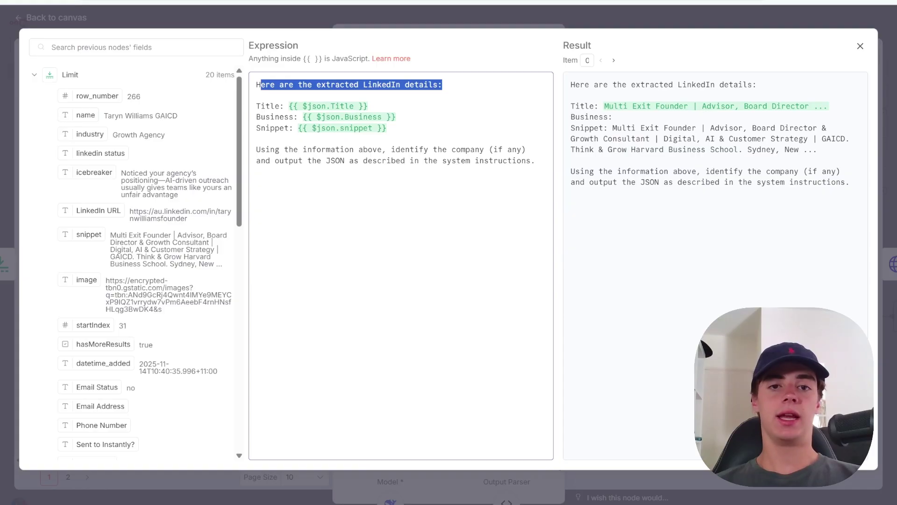
{"action": "key", "text": "Right"}
{"action": "left_click_drag", "start_coordinate": [298, 84], "coordinate": [410, 85]}
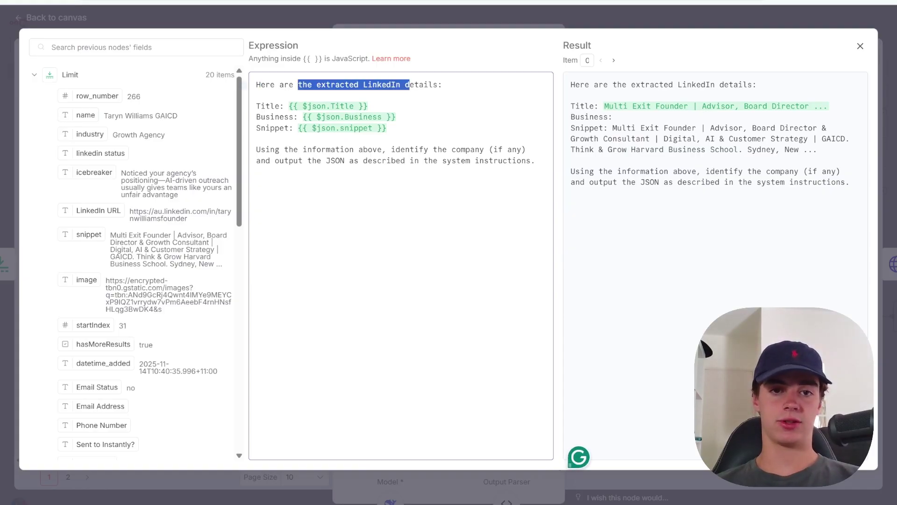
{"action": "left_click", "coordinate": [410, 85]}
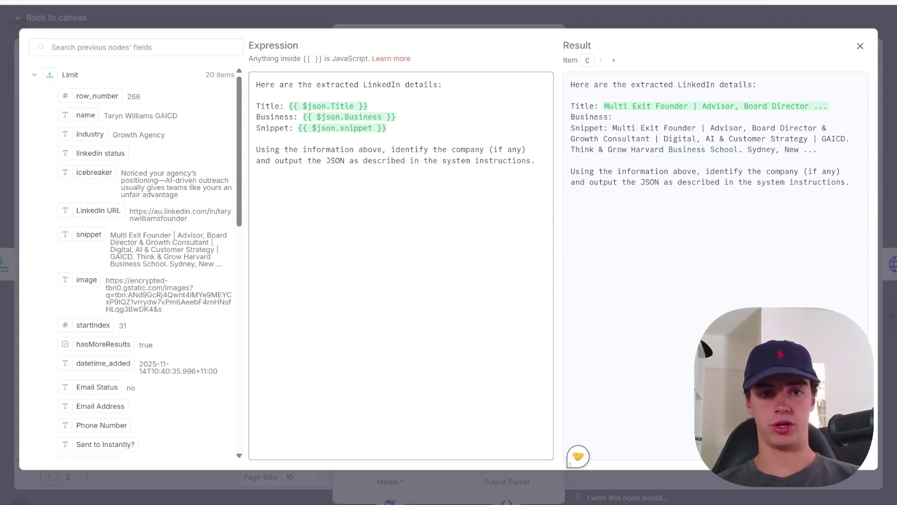
- Examine the Title, Business and Snippet expressions that feed lead data into the User message
{"action": "left_click_drag", "start_coordinate": [256, 107], "coordinate": [369, 106]}
{"action": "left_click", "coordinate": [369, 106]}
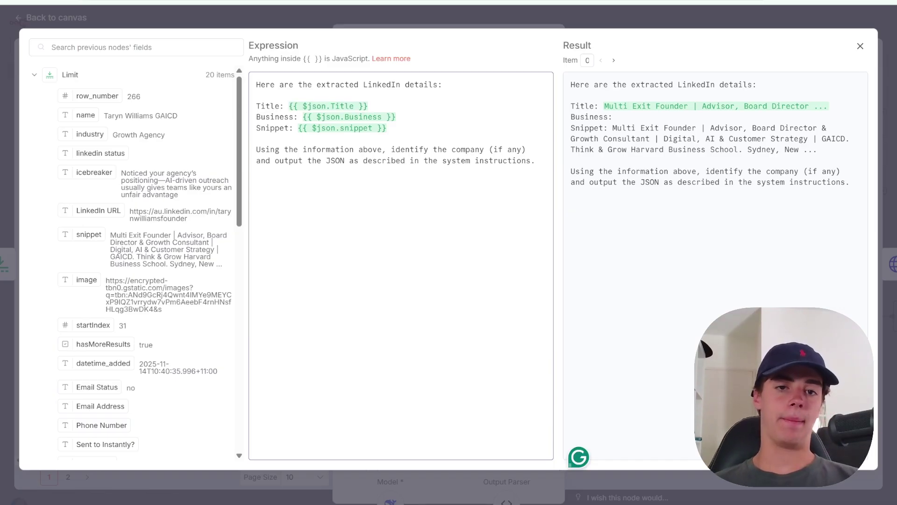
{"action": "left_click_drag", "start_coordinate": [256, 117], "coordinate": [289, 117]}
{"action": "left_click", "coordinate": [397, 117]}
{"action": "left_click", "coordinate": [289, 117]}
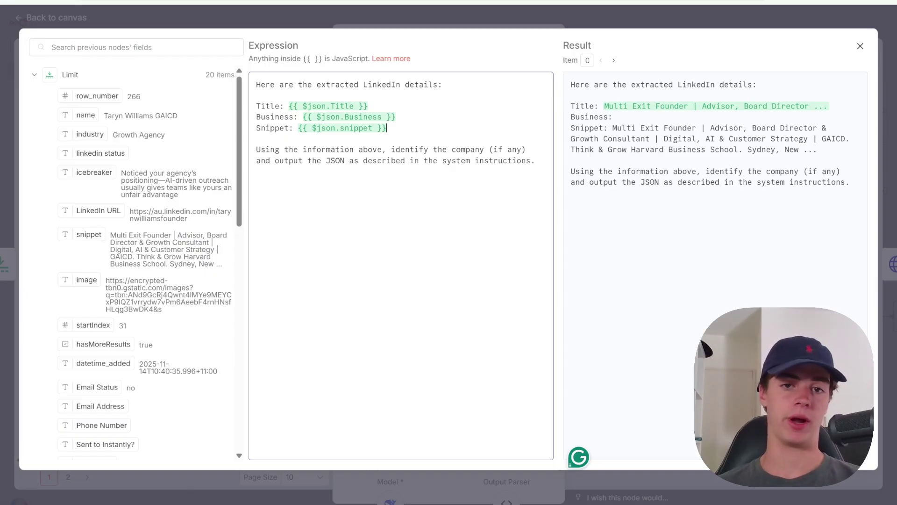
{"action": "left_click_drag", "start_coordinate": [387, 129], "coordinate": [243, 106]}
{"action": "left_click", "coordinate": [256, 105]}
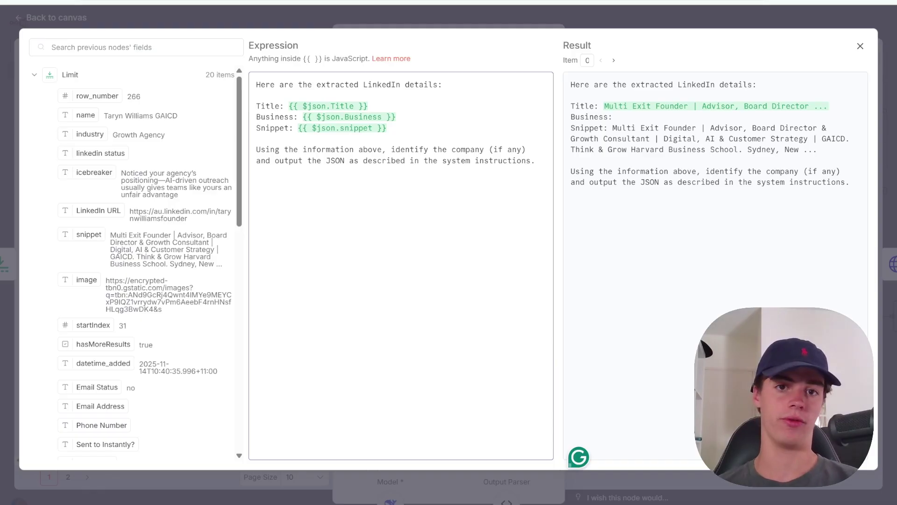
{"action": "left_click_drag", "start_coordinate": [395, 117], "coordinate": [293, 106]}
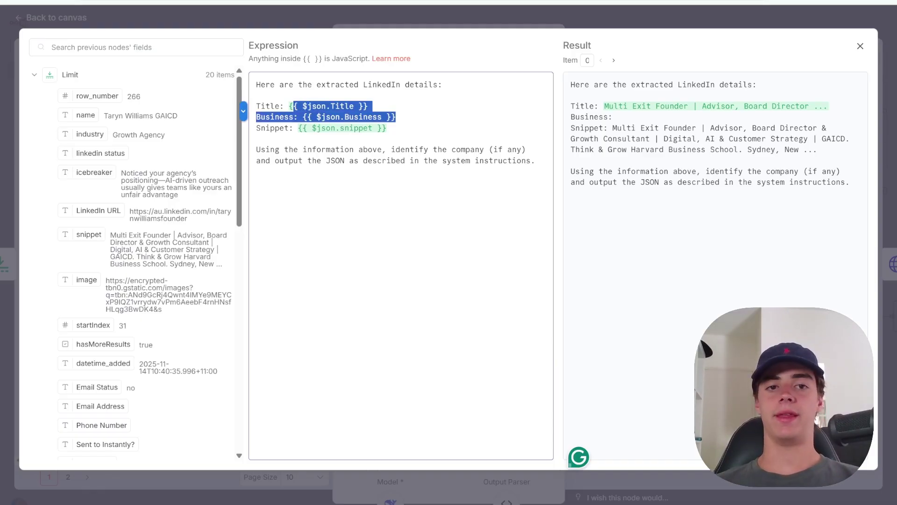
{"action": "left_click", "coordinate": [294, 105]}
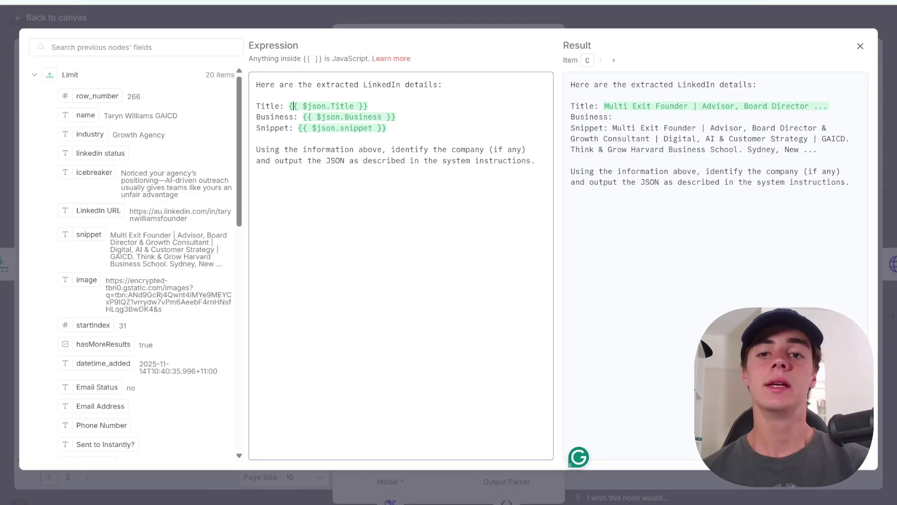
- Inspect the rendered Title, Business and Snippet values in the User message's result preview for the first item
{"action": "left_click_drag", "start_coordinate": [571, 85], "coordinate": [737, 139]}
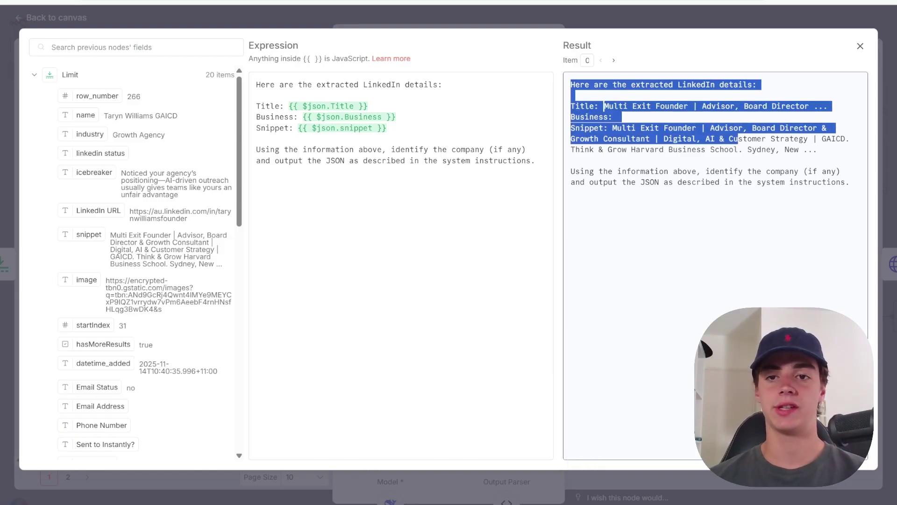
{"action": "left_click", "coordinate": [737, 139]}
{"action": "left_click_drag", "start_coordinate": [618, 117], "coordinate": [604, 128]}
{"action": "left_click", "coordinate": [603, 128]}
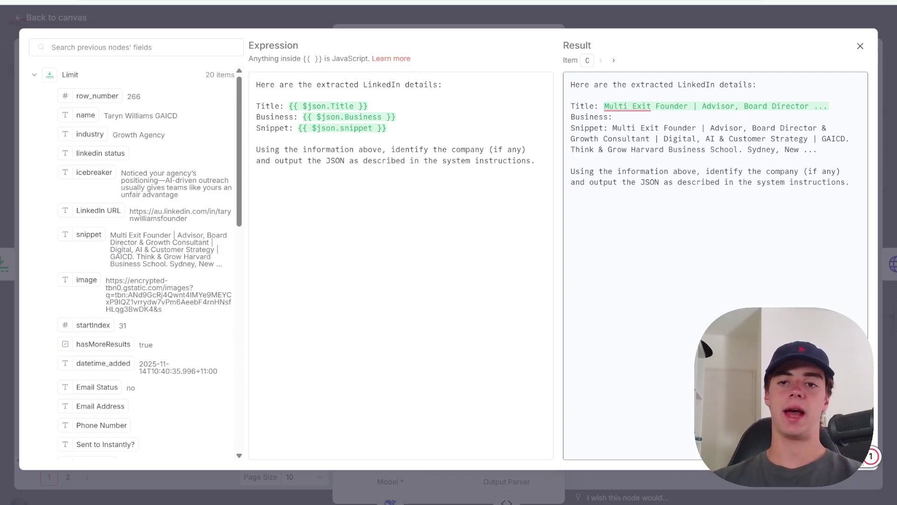
{"action": "left_click_drag", "start_coordinate": [605, 106], "coordinate": [651, 107]}
{"action": "left_click", "coordinate": [693, 106]}
{"action": "left_click", "coordinate": [600, 107]}
{"action": "left_click", "coordinate": [649, 107]}
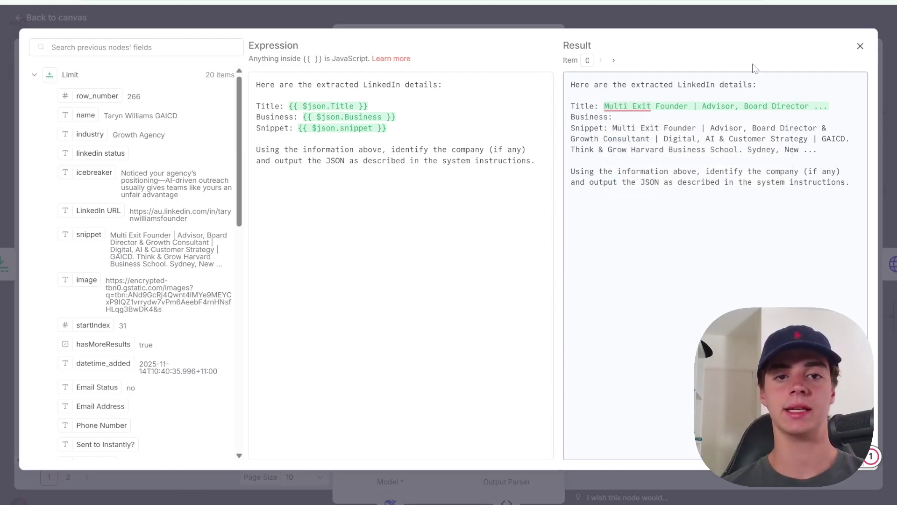
- Close the User message editor and expand the System message in the full expression editor
{"action": "left_click", "coordinate": [861, 46]}
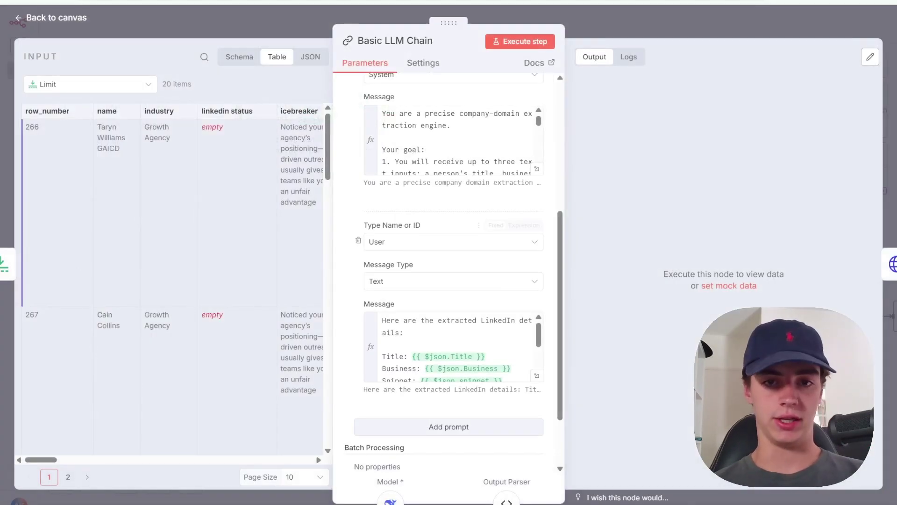
{"action": "scroll", "coordinate": [528, 225], "scroll_direction": "up", "scroll_amount": 2}
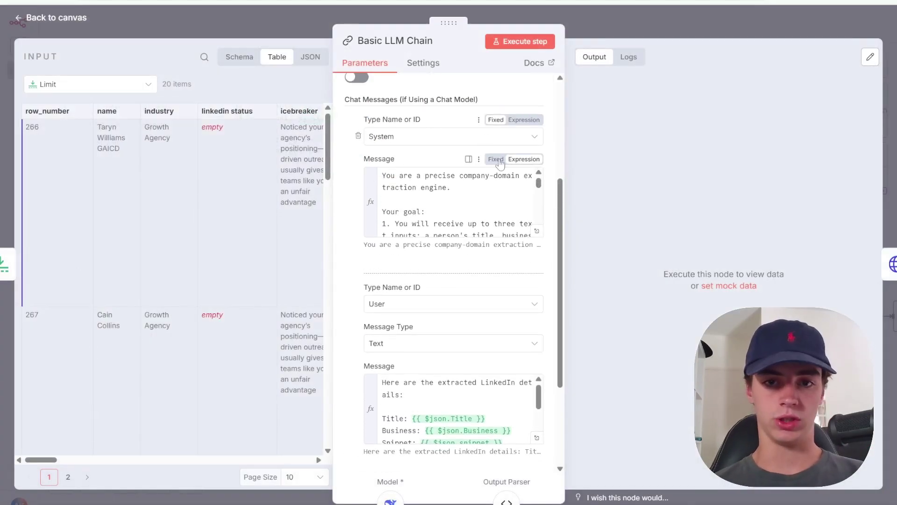
{"action": "left_click", "coordinate": [537, 231]}
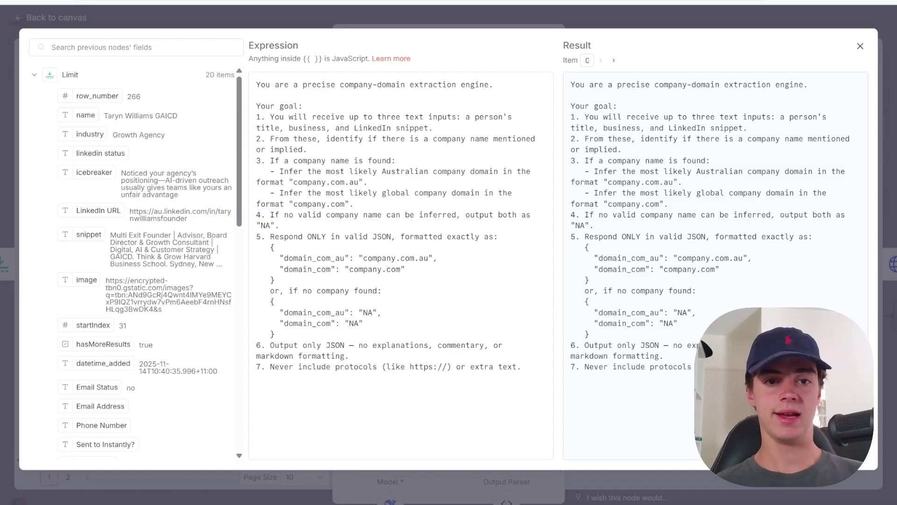
{"action": "double_click", "coordinate": [521, 367]}
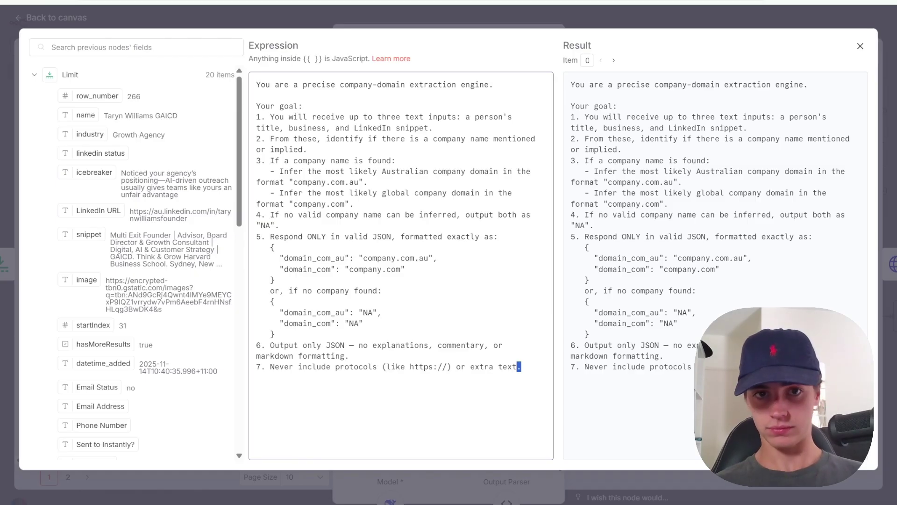
{"action": "left_click", "coordinate": [429, 215]}
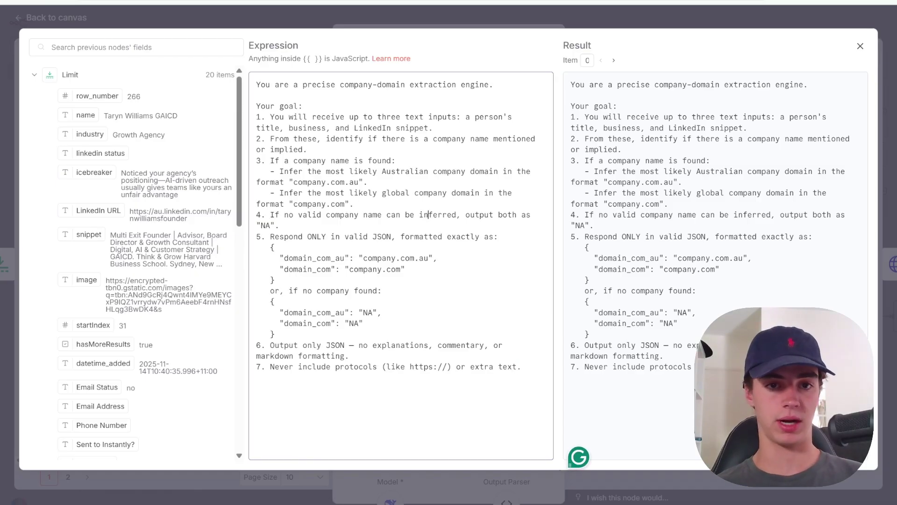
- Examine the System message's opening role line and its rules for inferring the Australian and global company domains
{"action": "left_click_drag", "start_coordinate": [256, 85], "coordinate": [443, 85]}
{"action": "left_click", "coordinate": [447, 85]}
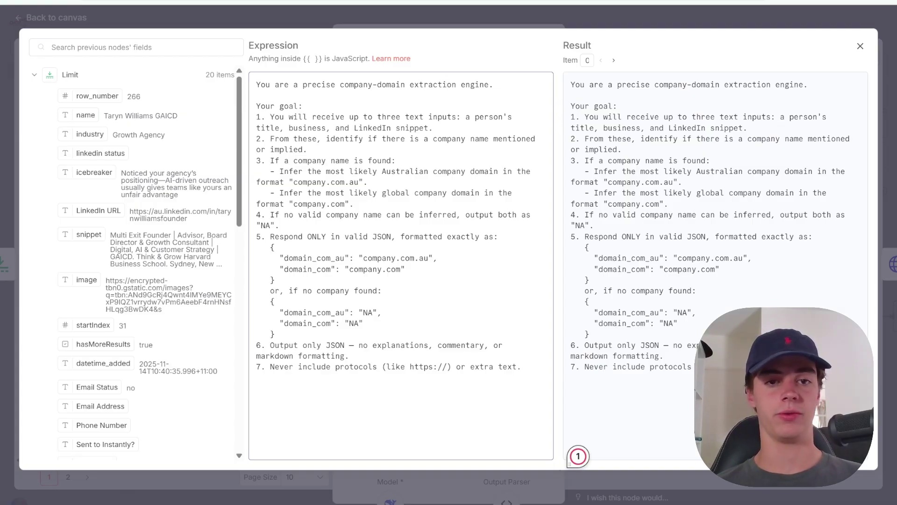
{"action": "left_click_drag", "start_coordinate": [382, 171], "coordinate": [364, 182]}
{"action": "left_click", "coordinate": [363, 182]}
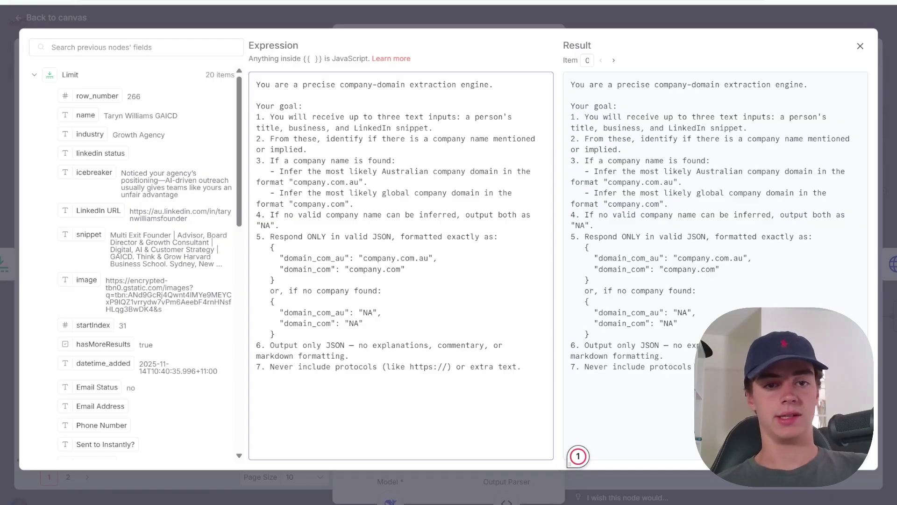
{"action": "left_click_drag", "start_coordinate": [293, 204], "coordinate": [345, 204]}
{"action": "left_click", "coordinate": [345, 203]}
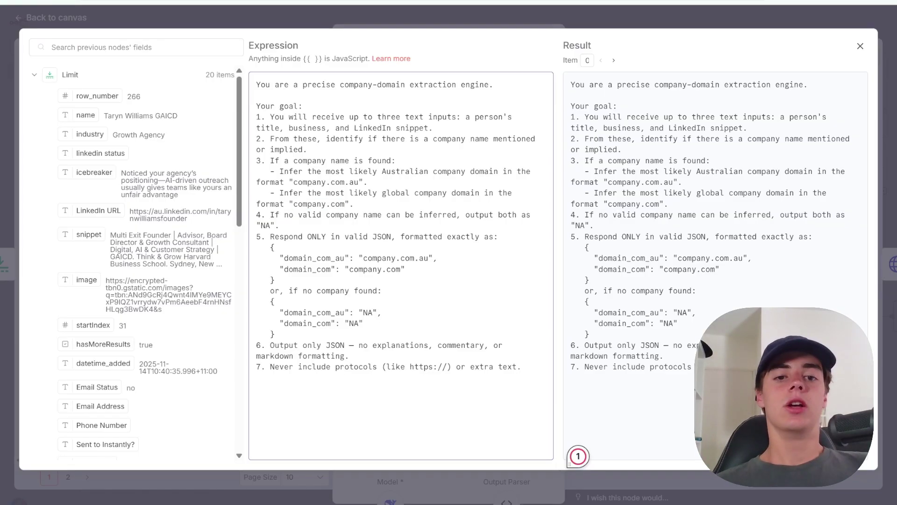
- Examine the required JSON output format with the domain_com_au and domain_com keys in the System message
{"action": "left_click", "coordinate": [382, 270]}
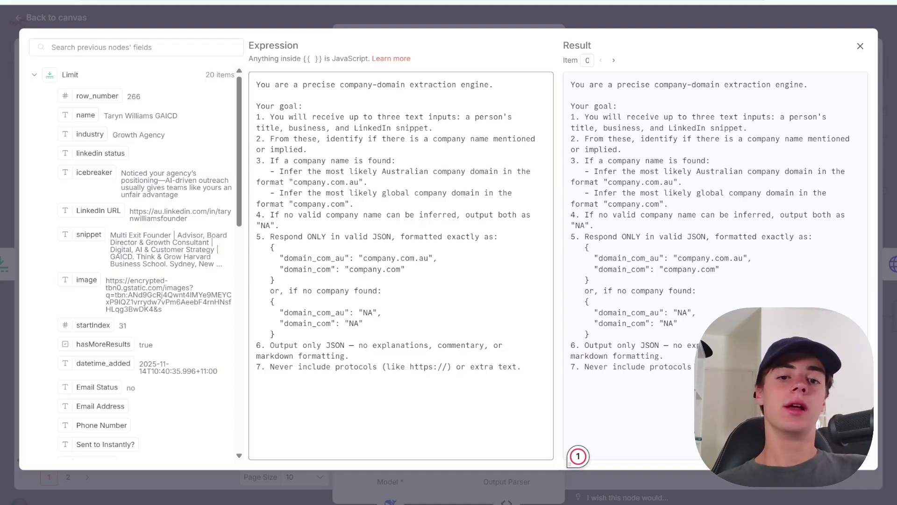
{"action": "left_click_drag", "start_coordinate": [396, 270], "coordinate": [363, 258]}
{"action": "left_click", "coordinate": [363, 258]}
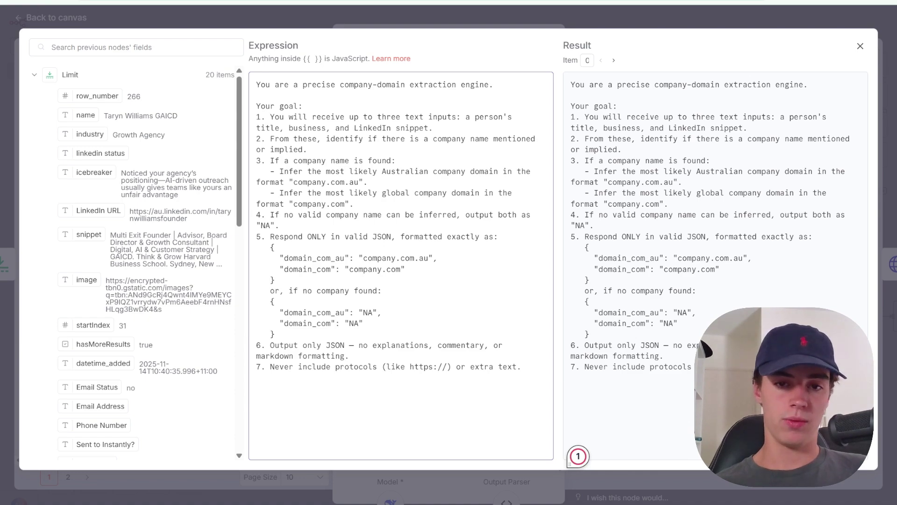
{"action": "left_click_drag", "start_coordinate": [401, 269], "coordinate": [359, 258]}
{"action": "left_click", "coordinate": [354, 257]}
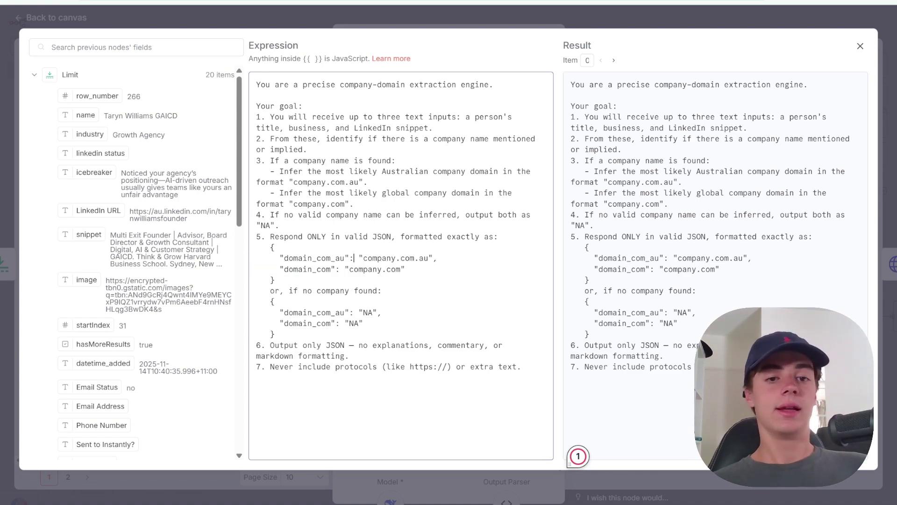
{"action": "left_click_drag", "start_coordinate": [405, 270], "coordinate": [275, 258]}
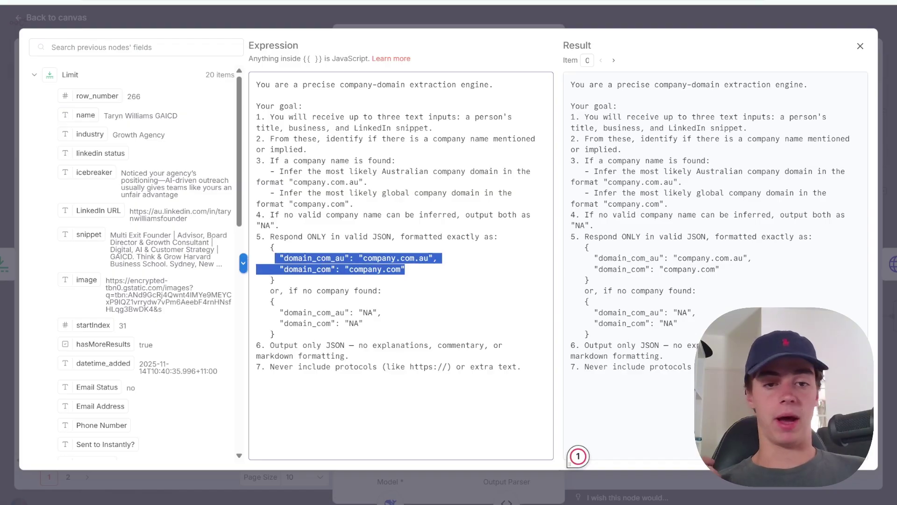
{"action": "left_click", "coordinate": [438, 258]}
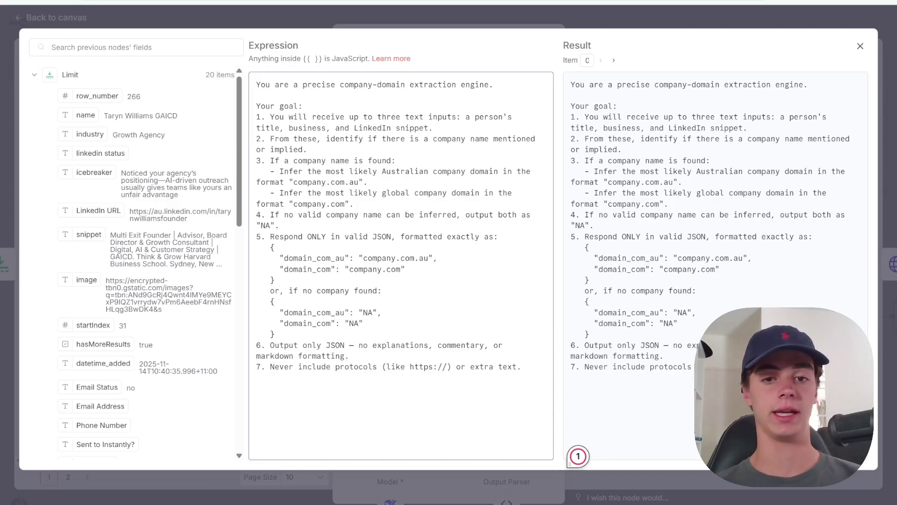
{"action": "left_click", "coordinate": [405, 270]}
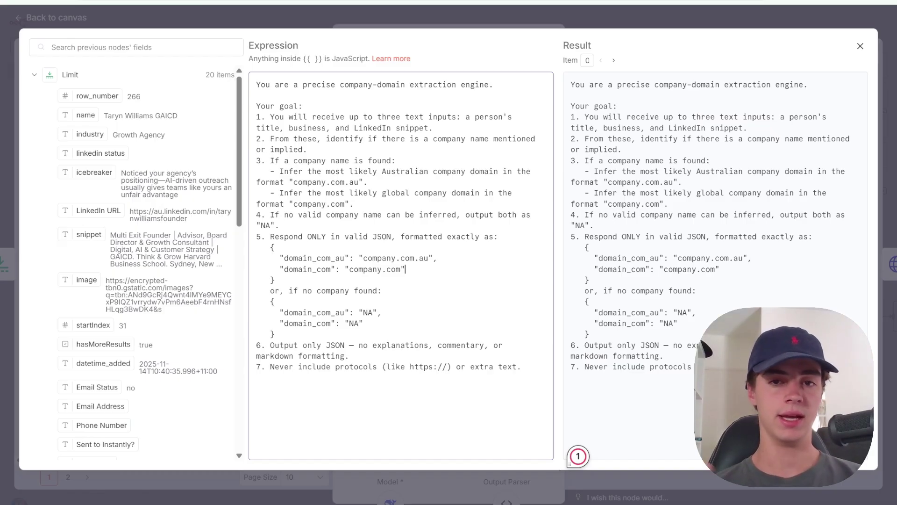
{"action": "left_click_drag", "start_coordinate": [405, 269], "coordinate": [341, 258]}
{"action": "left_click", "coordinate": [340, 258]}
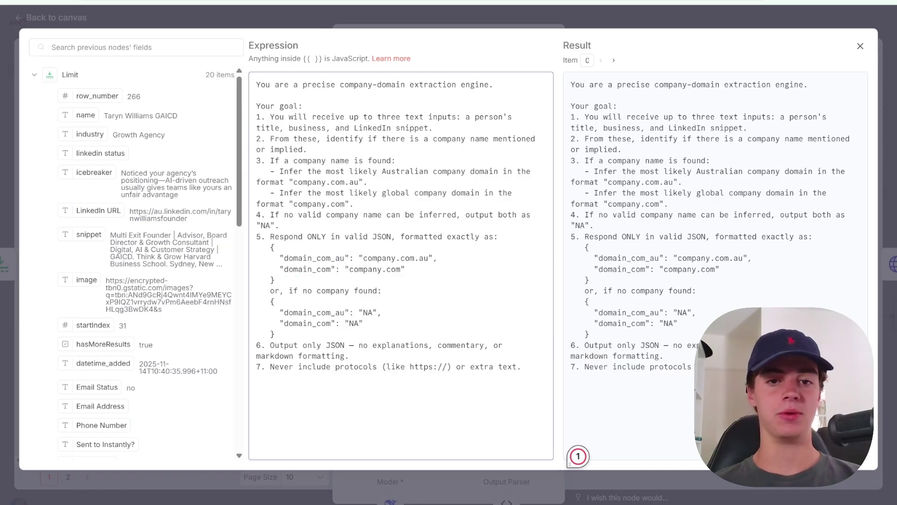
{"action": "left_click_drag", "start_coordinate": [406, 270], "coordinate": [359, 258]}
{"action": "left_click", "coordinate": [331, 258]}
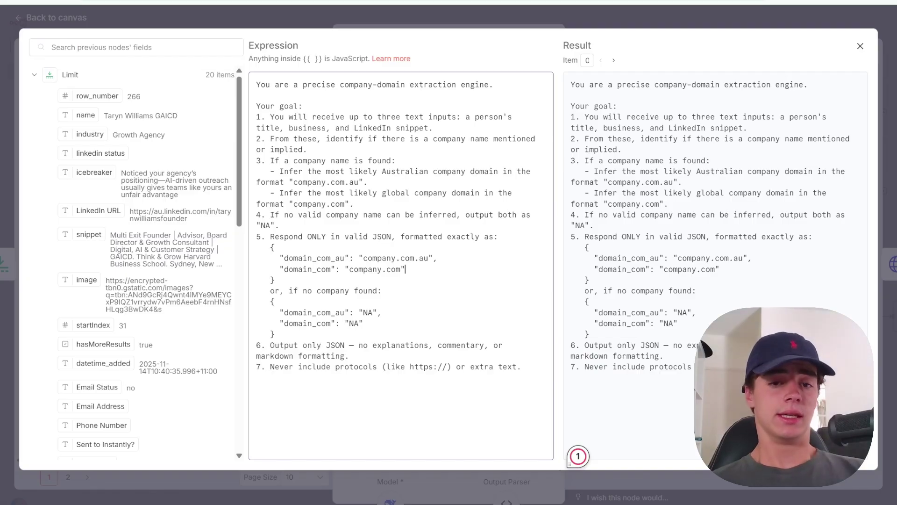
- Examine the System message's "NA" JSON fallback for leads where no company is found
{"action": "mouse_move", "coordinate": [271, 291]}
{"action": "left_mouse_down"}
{"action": "mouse_move", "coordinate": [351, 291]}
{"action": "mouse_move", "coordinate": [383, 312]}
{"action": "mouse_move", "coordinate": [256, 312]}
{"action": "mouse_move", "coordinate": [274, 291]}
{"action": "left_mouse_up"}
{"action": "left_click", "coordinate": [383, 312]}
{"action": "left_click", "coordinate": [322, 291]}
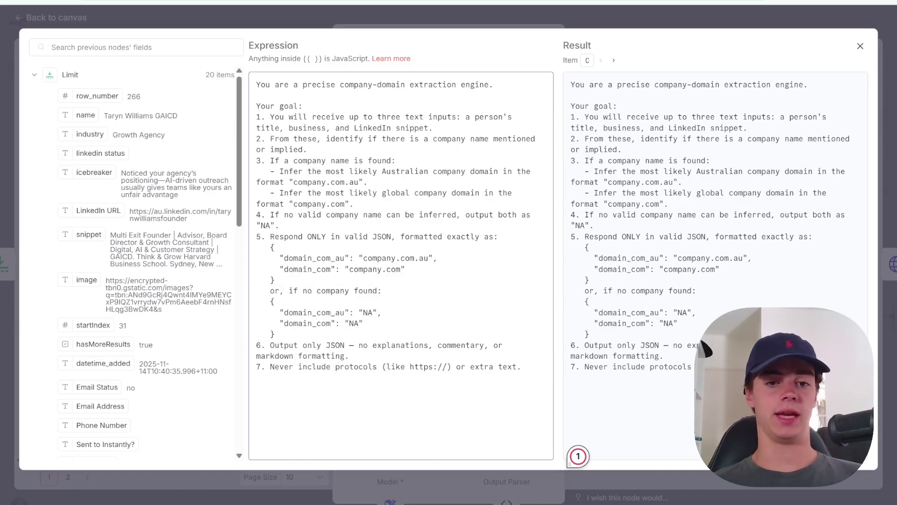
{"action": "left_click_drag", "start_coordinate": [363, 323], "coordinate": [256, 258]}
{"action": "left_click", "coordinate": [256, 258]}
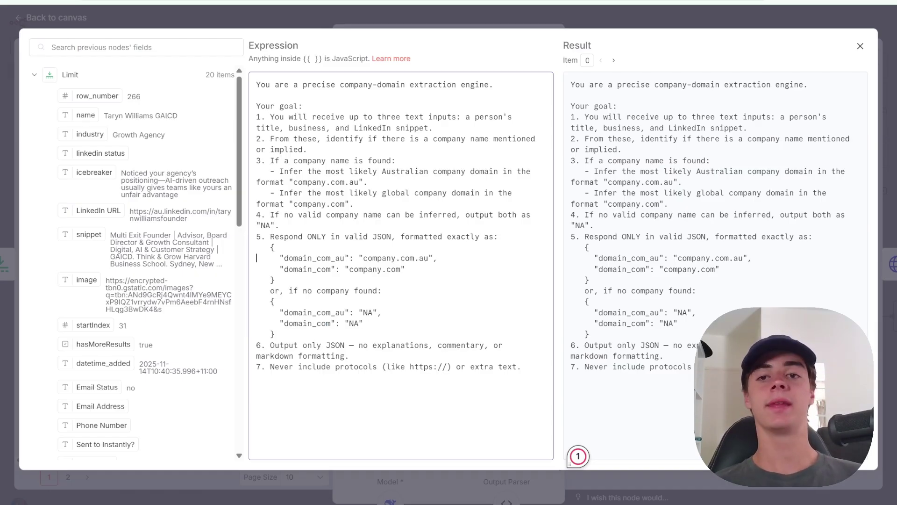
- Close the System message editor, look over the chat message settings and return to the workflow canvas
{"action": "left_click", "coordinate": [653, 23]}
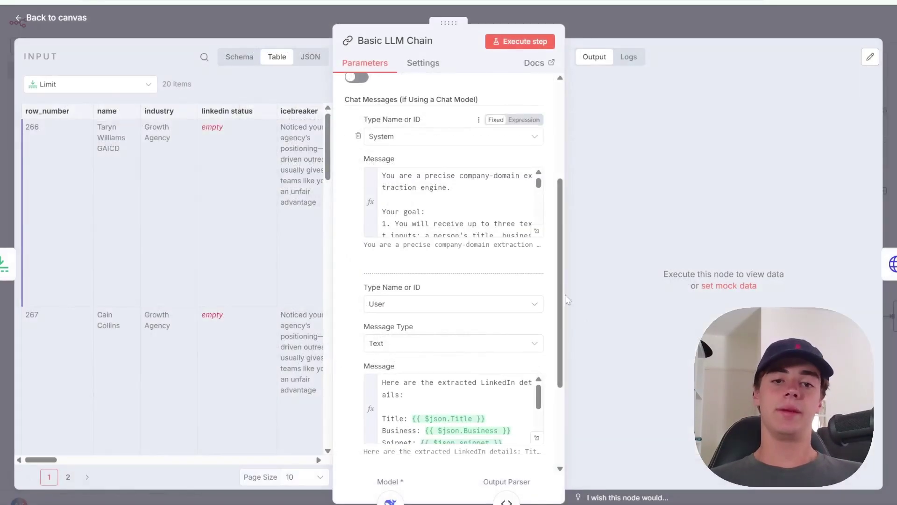
{"action": "scroll", "coordinate": [468, 201], "scroll_direction": "down", "scroll_amount": 5}
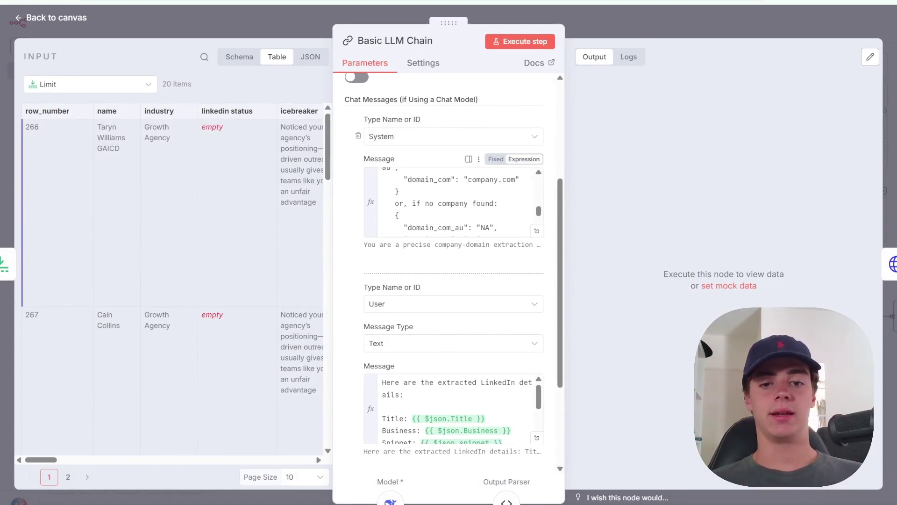
{"action": "scroll", "coordinate": [437, 350], "scroll_direction": "down", "scroll_amount": 3}
{"action": "scroll", "coordinate": [479, 315], "scroll_direction": "up", "scroll_amount": 6}
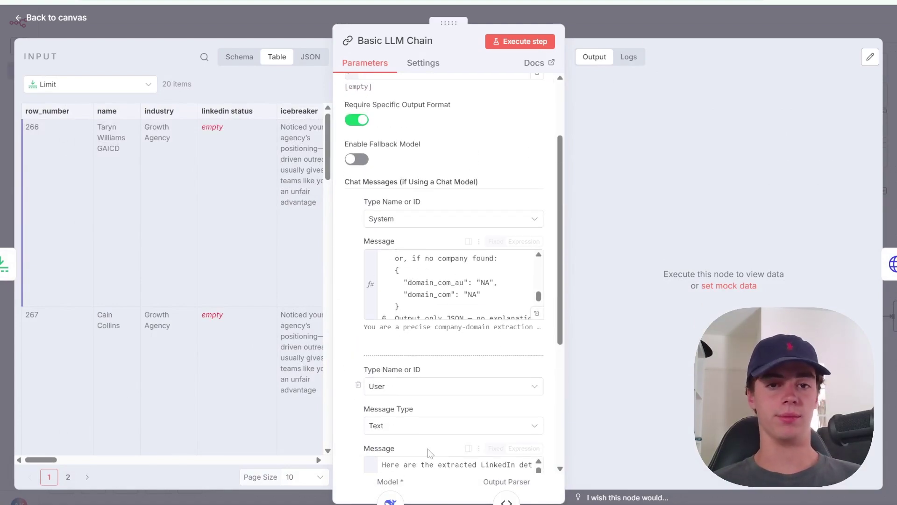
{"action": "left_click", "coordinate": [644, 34]}
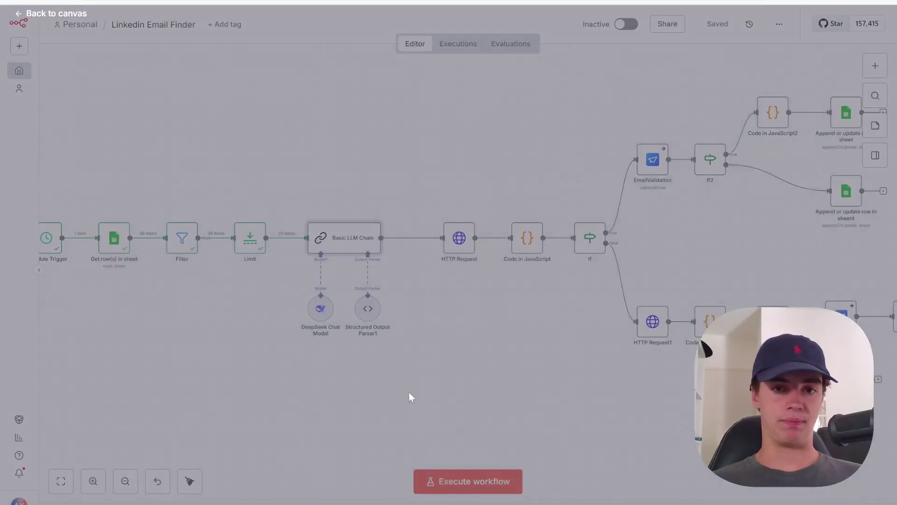
- Execute the workflow up to the Basic LLM Chain node to generate company domains for the limited leads
{"action": "scroll", "coordinate": [497, 298], "scroll_direction": "right", "scroll_amount": 2}
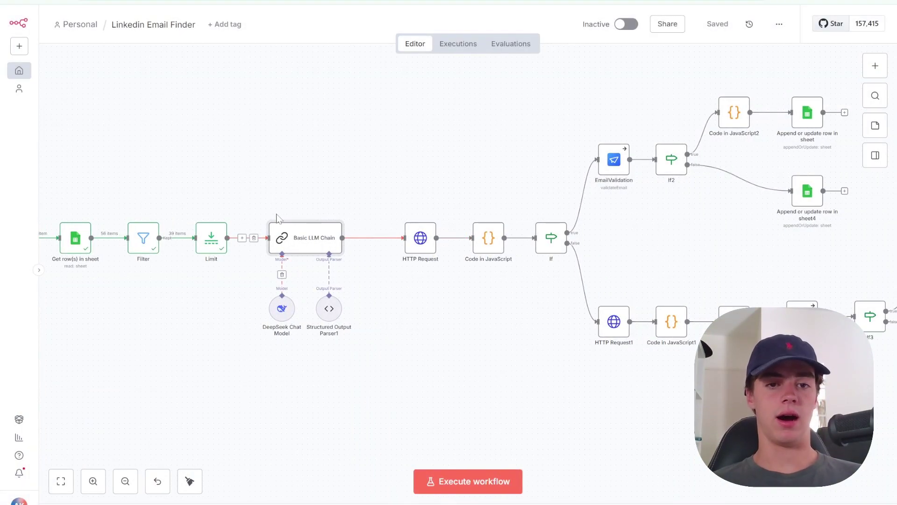
{"action": "left_click", "coordinate": [314, 215]}
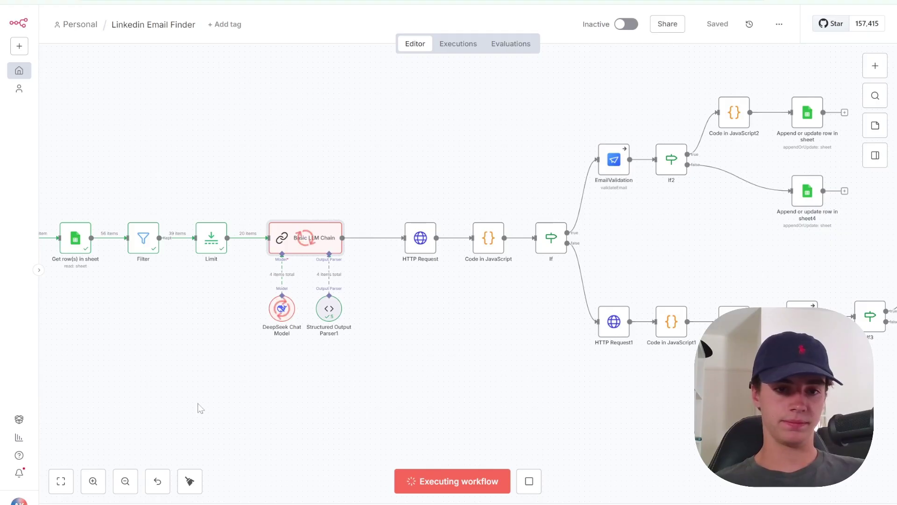
{"action": "scroll", "coordinate": [197, 407], "scroll_direction": "left", "scroll_amount": 5}
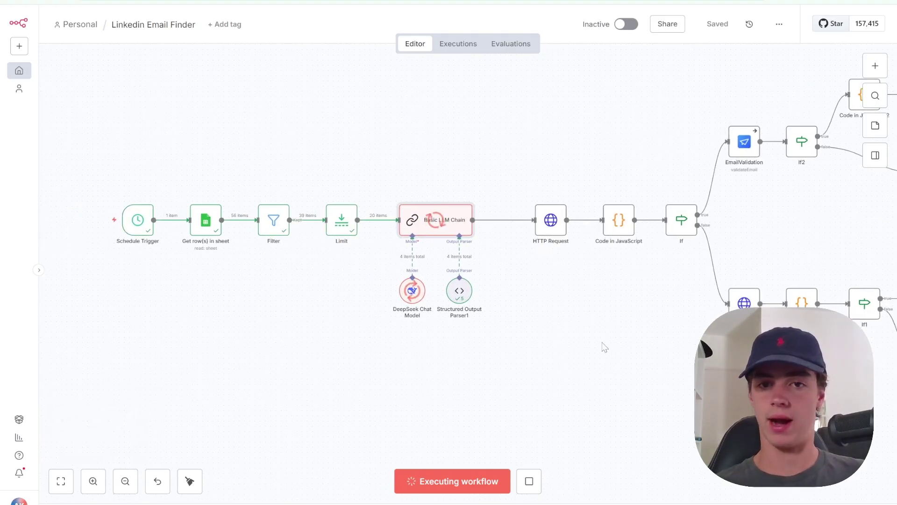
- Open the HTTP Request node and review the domain pairs it receives from the Basic LLM Chain
{"action": "scroll", "coordinate": [402, 383], "scroll_direction": "right", "scroll_amount": 4}
{"action": "scroll", "coordinate": [449, 365], "scroll_direction": "right", "scroll_amount": 2}
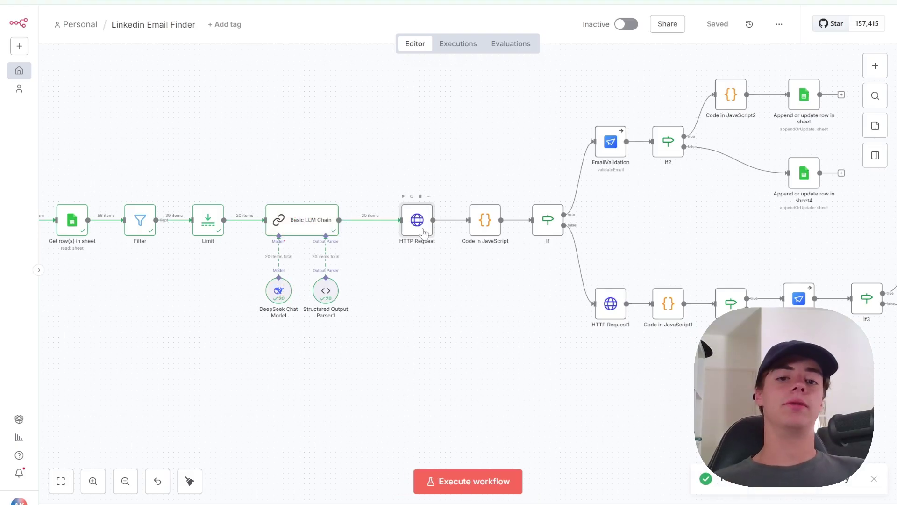
{"action": "double_click", "coordinate": [423, 233]}
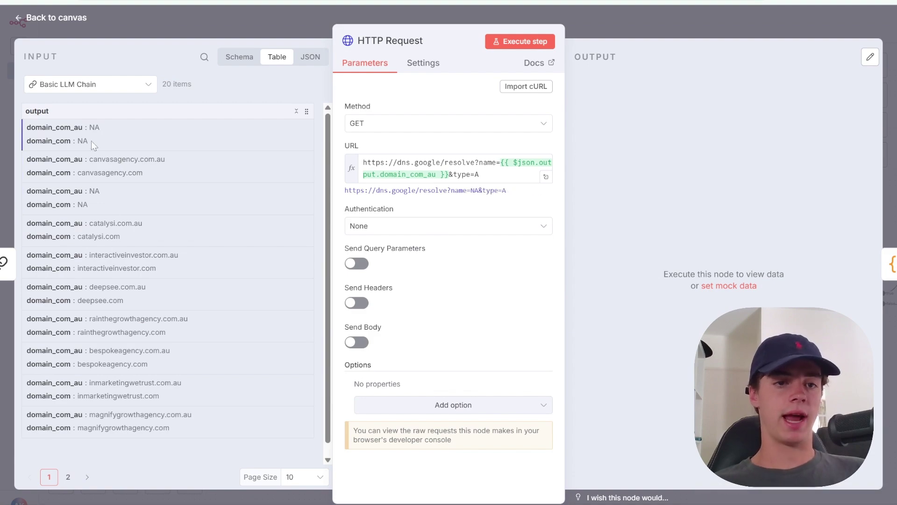
{"action": "scroll", "coordinate": [172, 284], "scroll_direction": "down", "scroll_amount": 1}
{"action": "scroll", "coordinate": [197, 293], "scroll_direction": "up", "scroll_amount": 1}
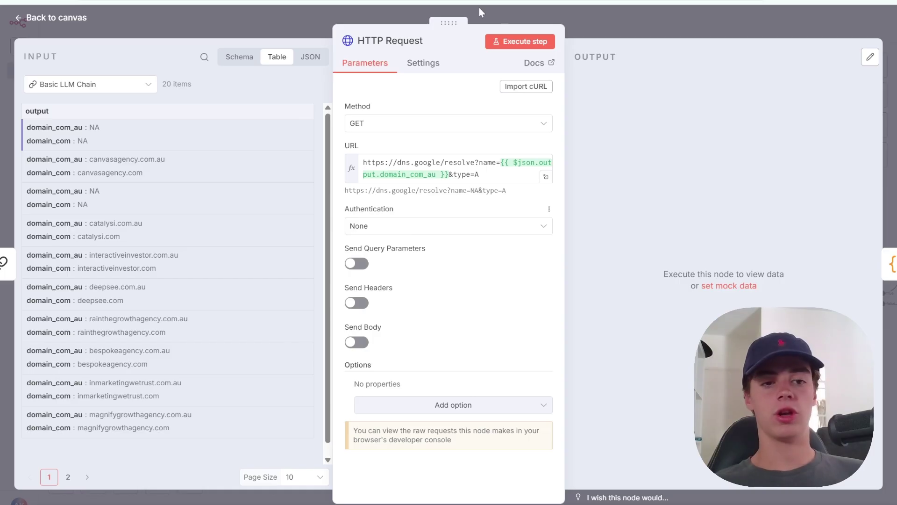
- Examine the HTTP Request node's dns.google/resolve URL, which passes the domain_com_au expression as the name with type=A
{"action": "double_click", "coordinate": [477, 174]}
{"action": "triple_click", "coordinate": [477, 174]}
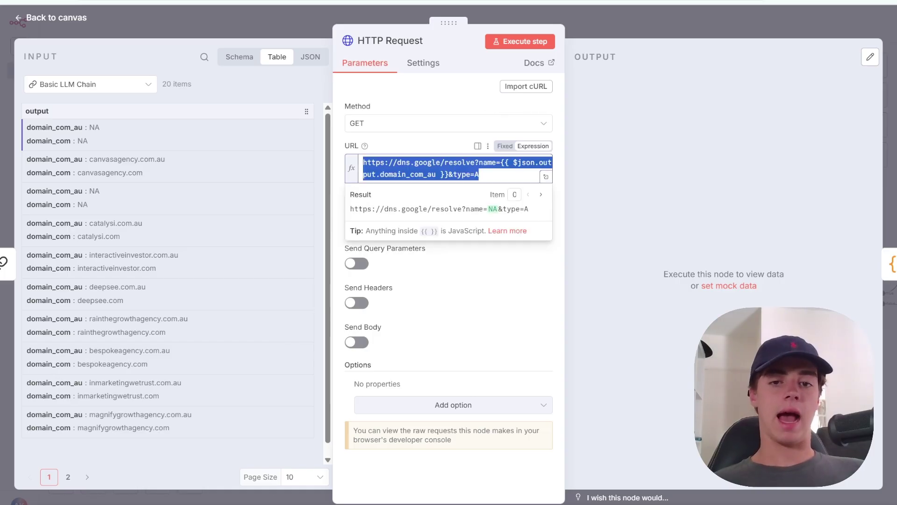
{"action": "left_click", "coordinate": [477, 174]}
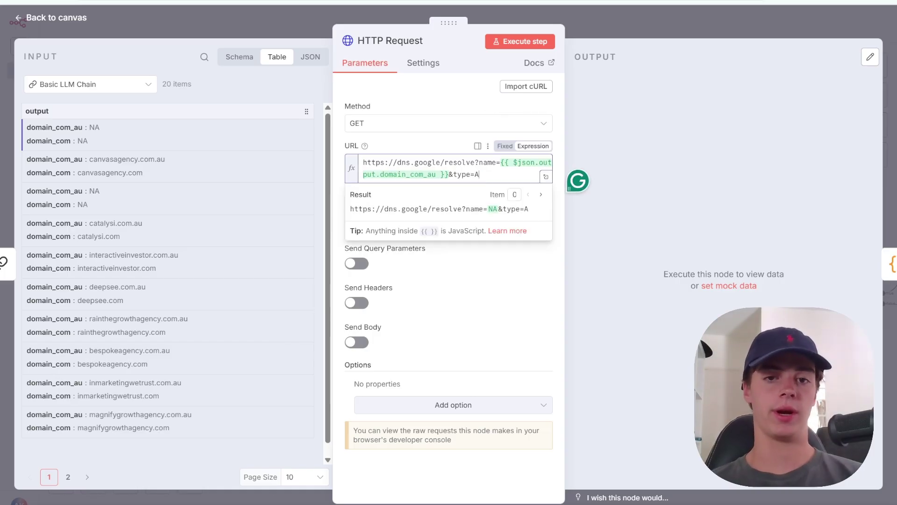
{"action": "left_click_drag", "start_coordinate": [363, 162], "coordinate": [488, 162]}
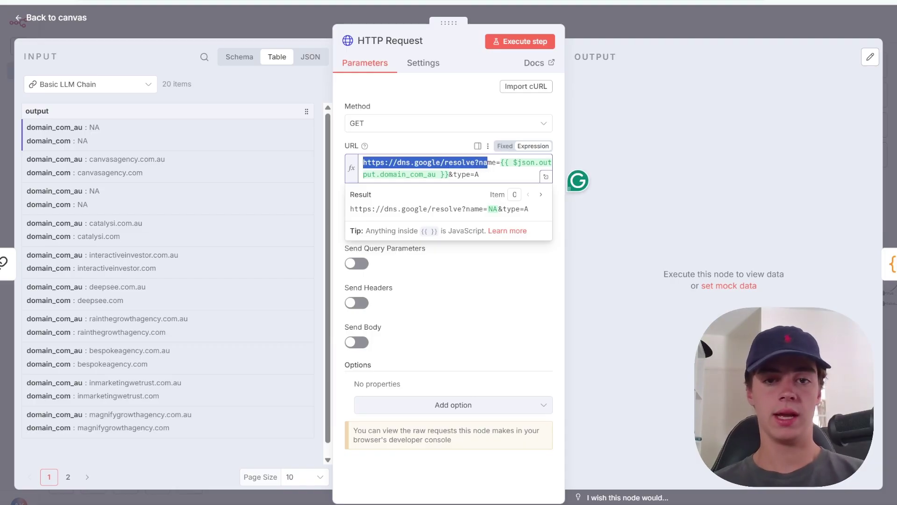
{"action": "left_click", "coordinate": [496, 163]}
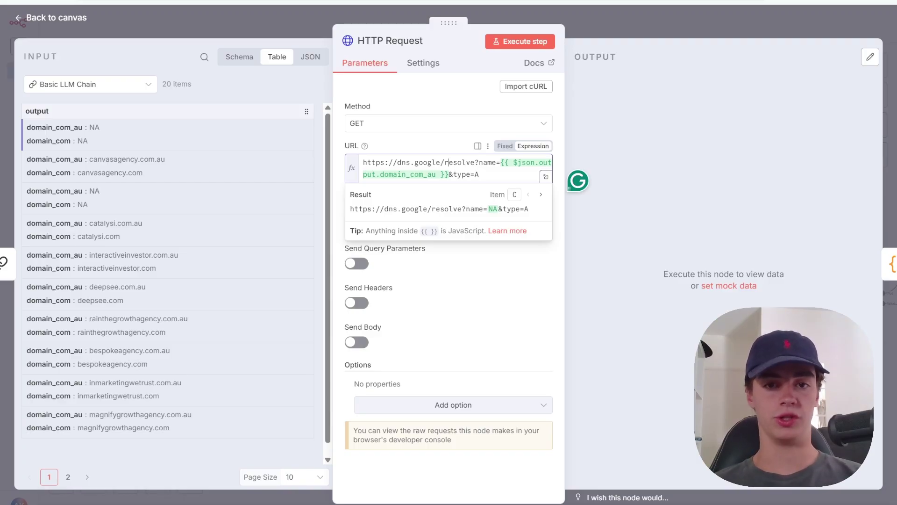
{"action": "left_click", "coordinate": [436, 149]}
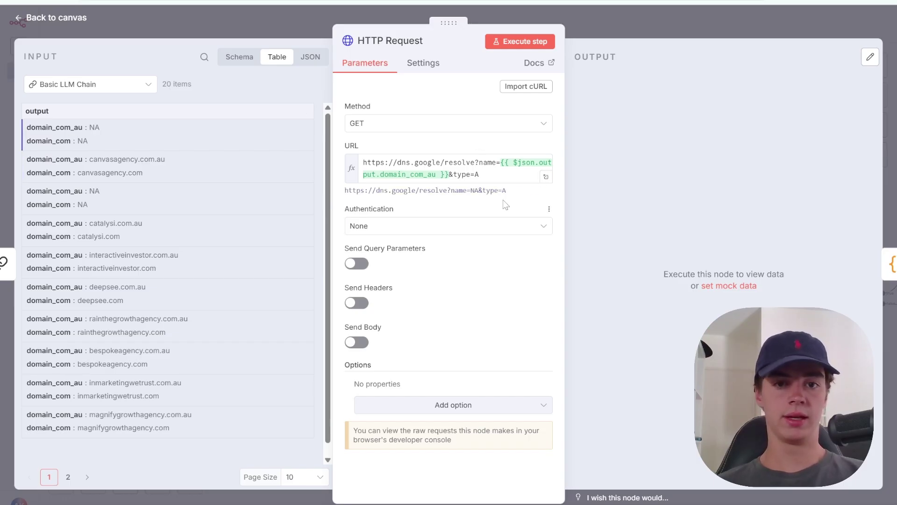
{"action": "triple_click", "coordinate": [421, 169]}
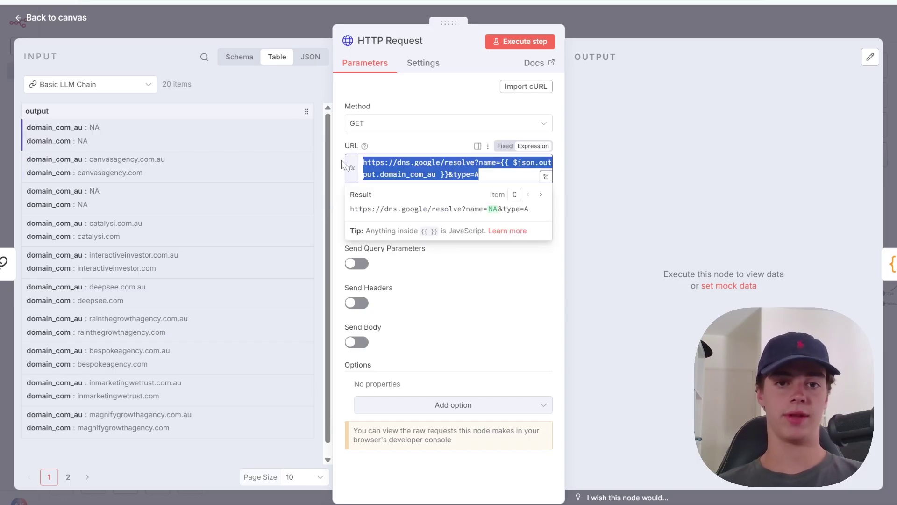
{"action": "left_click_drag", "start_coordinate": [363, 163], "coordinate": [445, 334]}
{"action": "left_click", "coordinate": [466, 313]}
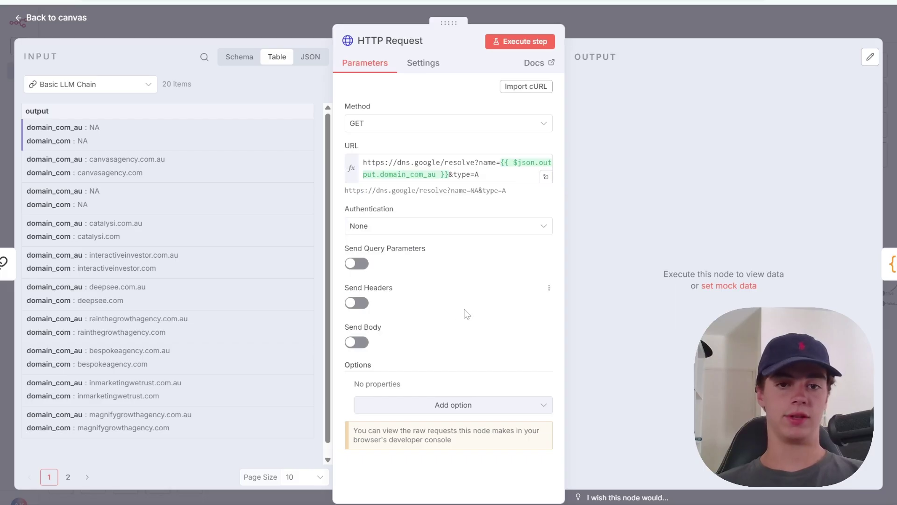
- Execute the workflow up to the HTTP Request node, review its DNS responses and return to the canvas
{"action": "left_click", "coordinate": [650, 27]}
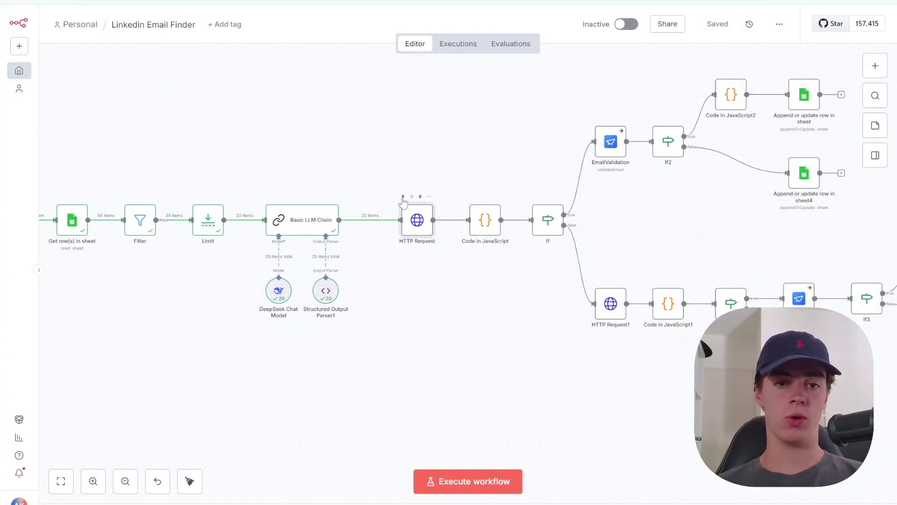
{"action": "left_click", "coordinate": [403, 197]}
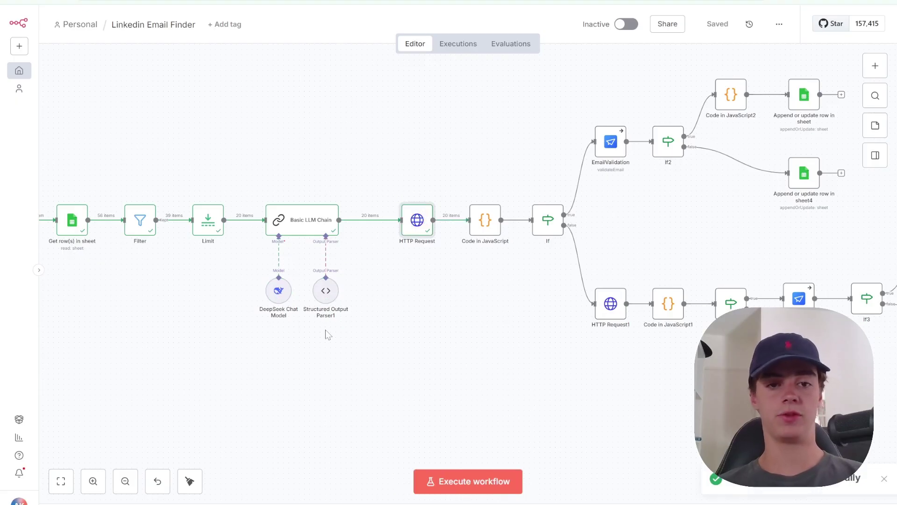
{"action": "double_click", "coordinate": [416, 231]}
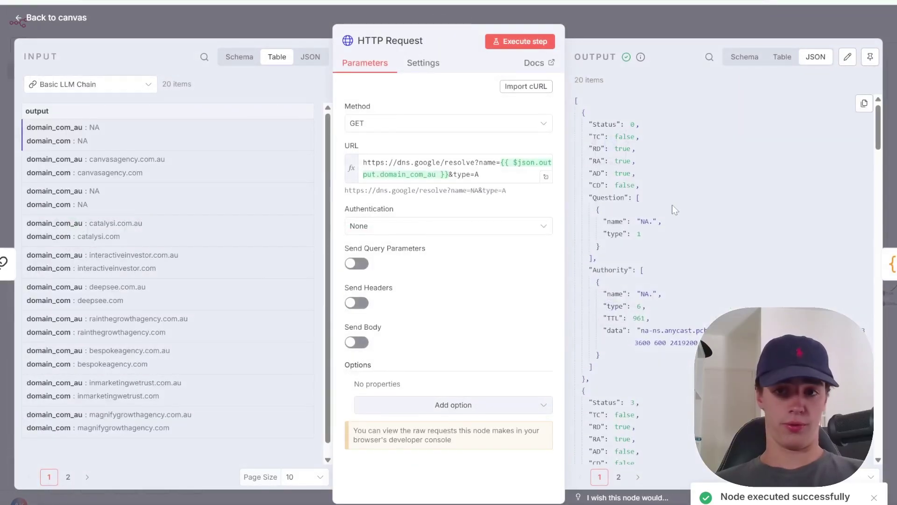
{"action": "scroll", "coordinate": [725, 280], "scroll_direction": "down", "scroll_amount": 4}
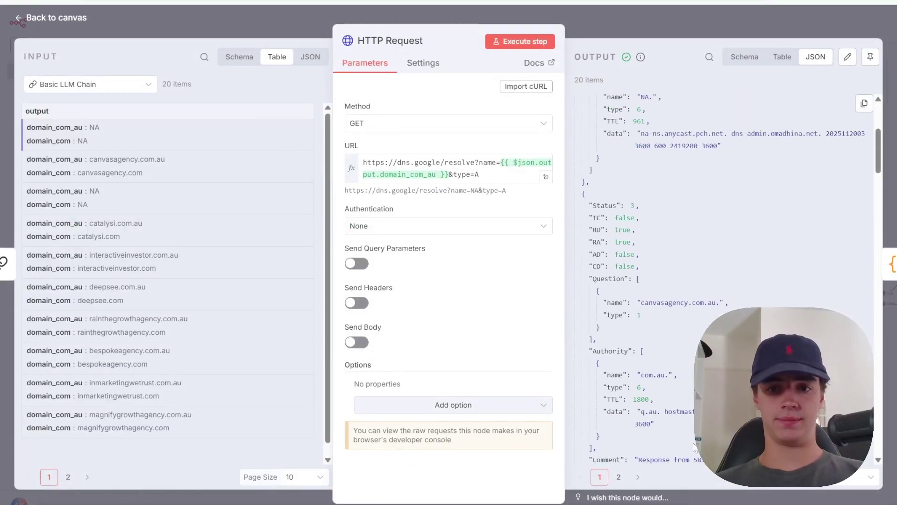
{"action": "left_click", "coordinate": [668, 32]}
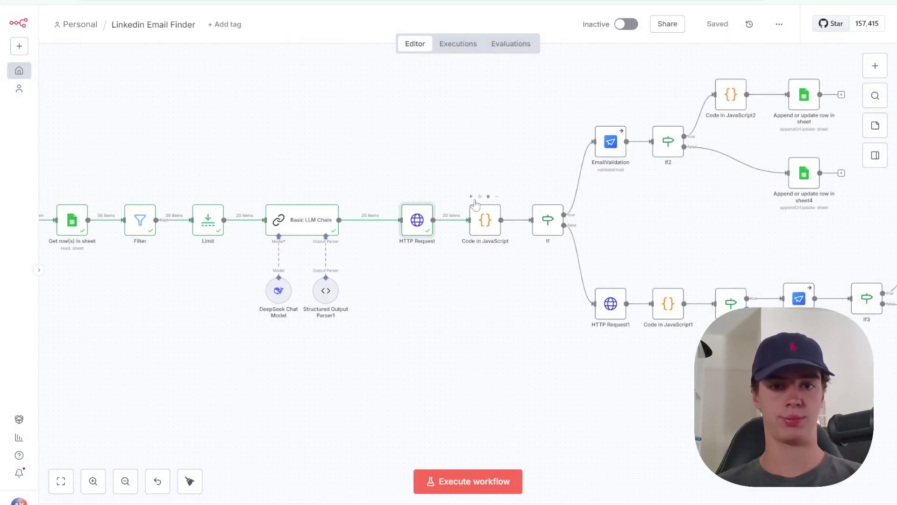
- Execute the Code in JavaScript node after the HTTP Request and open its output
{"action": "left_click", "coordinate": [472, 197]}
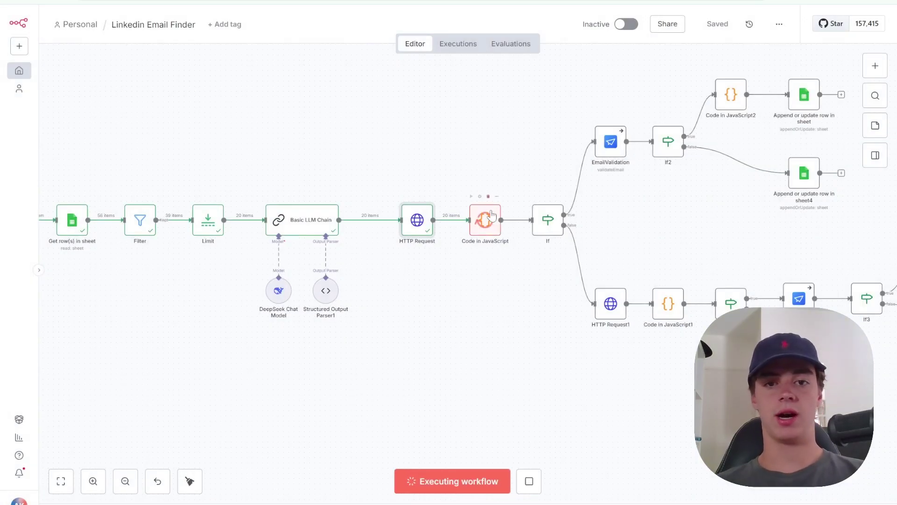
{"action": "double_click", "coordinate": [487, 234]}
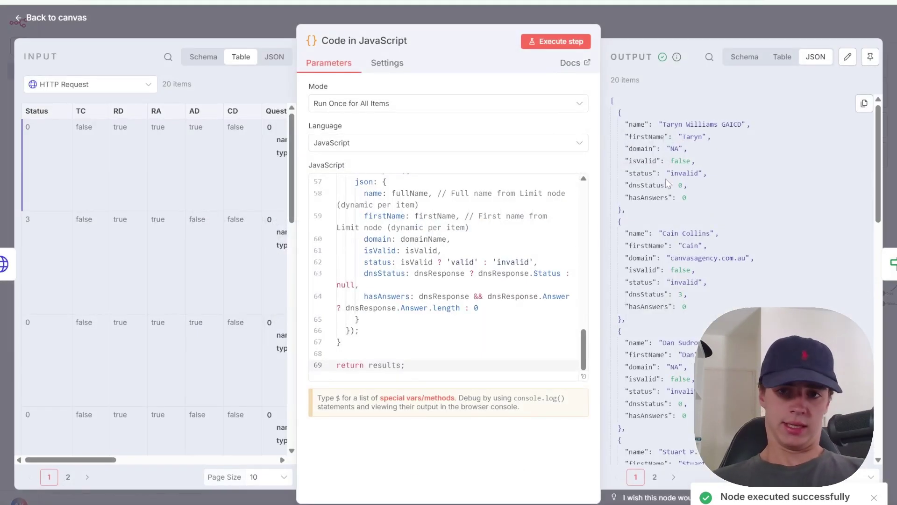
{"action": "scroll", "coordinate": [741, 293], "scroll_direction": "down", "scroll_amount": 3}
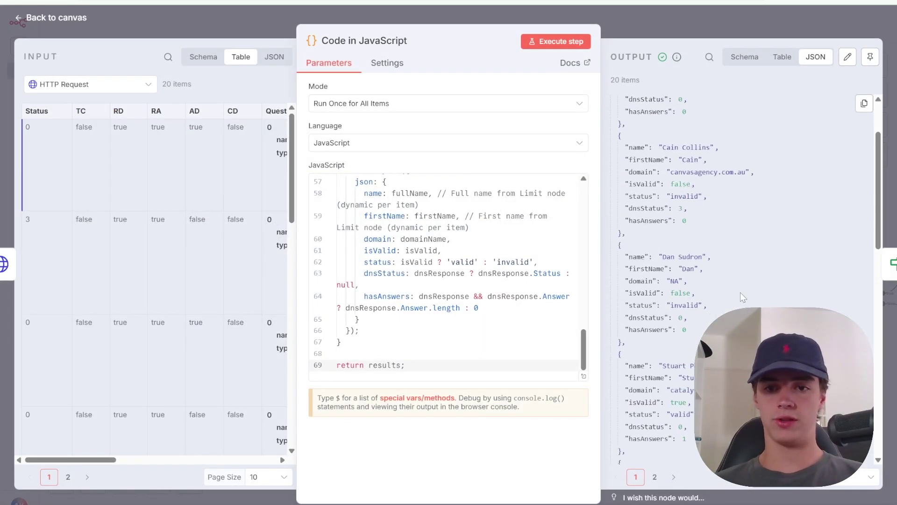
- Check the domain and status fields of the catalysi.com.au lead in the Code in JavaScript output
{"action": "scroll", "coordinate": [704, 328], "scroll_direction": "down", "scroll_amount": 2}
{"action": "left_click_drag", "start_coordinate": [633, 328], "coordinate": [700, 329]}
{"action": "left_click", "coordinate": [700, 329]}
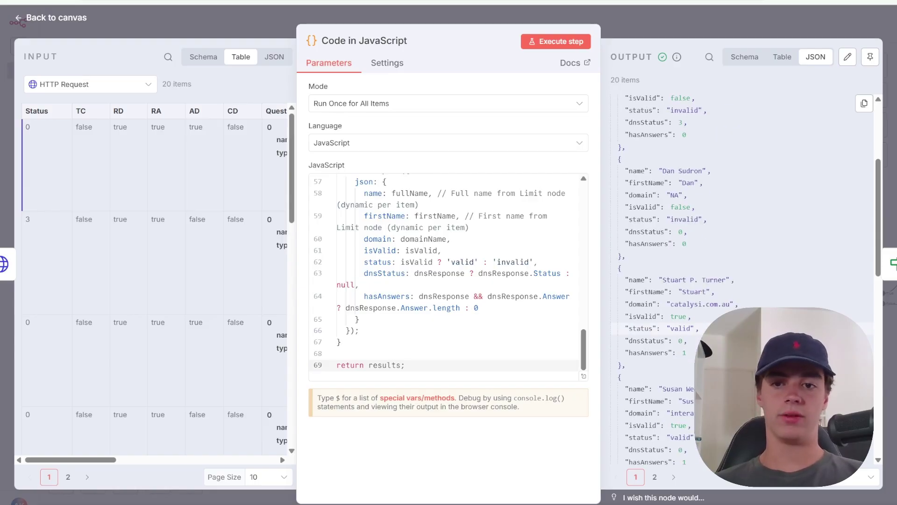
{"action": "left_click_drag", "start_coordinate": [626, 316], "coordinate": [734, 305]}
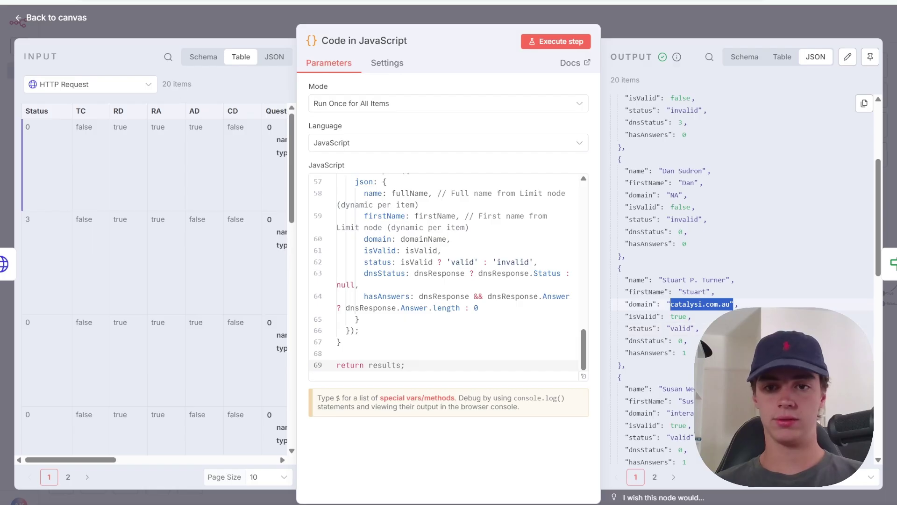
{"action": "left_click", "coordinate": [733, 304]}
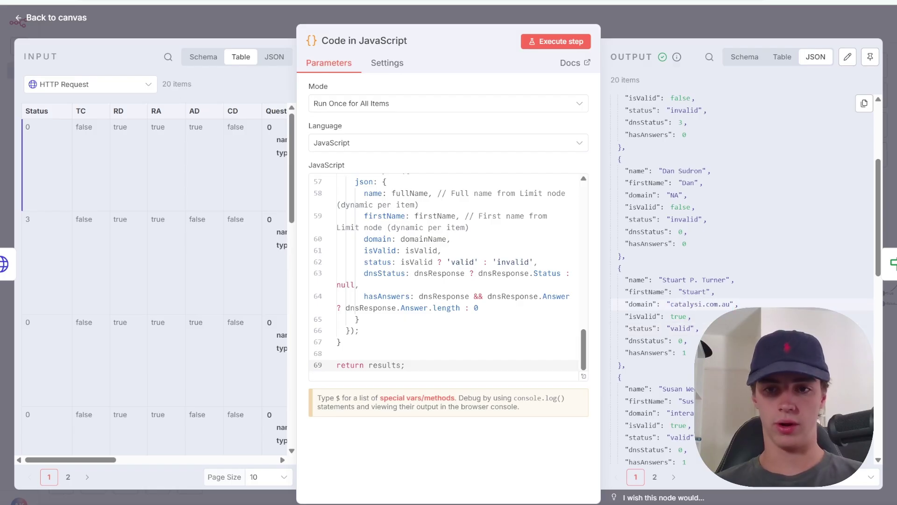
{"action": "left_click_drag", "start_coordinate": [705, 330], "coordinate": [640, 329]}
{"action": "left_click", "coordinate": [641, 329]}
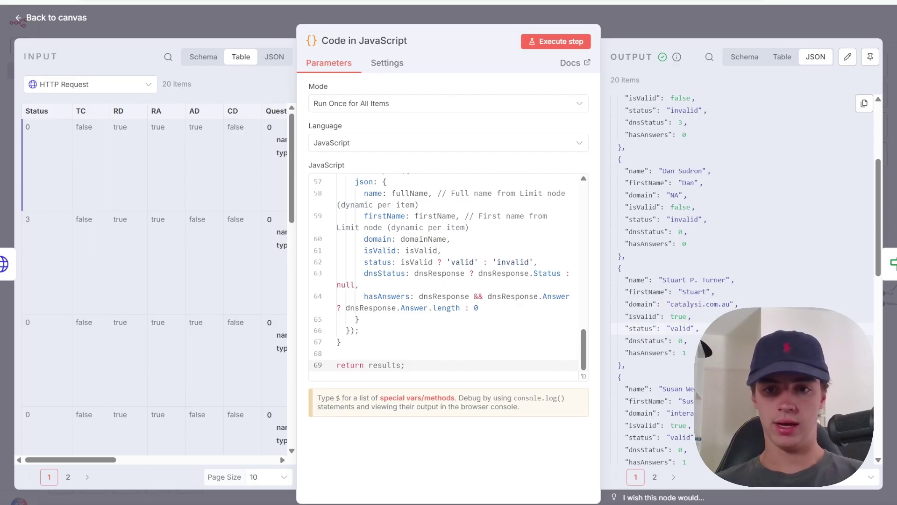
- Compare the domain and isValid values of the remaining leads in the Code in JavaScript output, then close the node
{"action": "scroll", "coordinate": [641, 329], "scroll_direction": "down", "scroll_amount": 2}
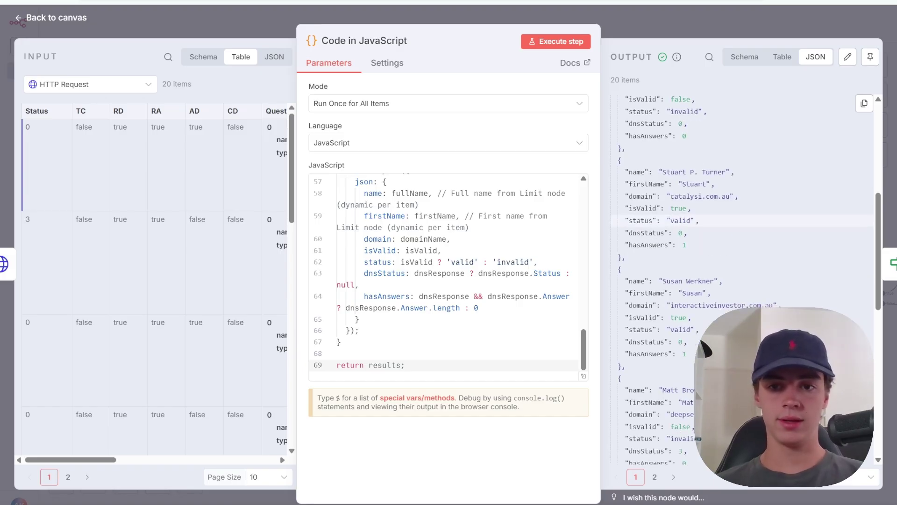
{"action": "left_click_drag", "start_coordinate": [780, 305], "coordinate": [674, 304]}
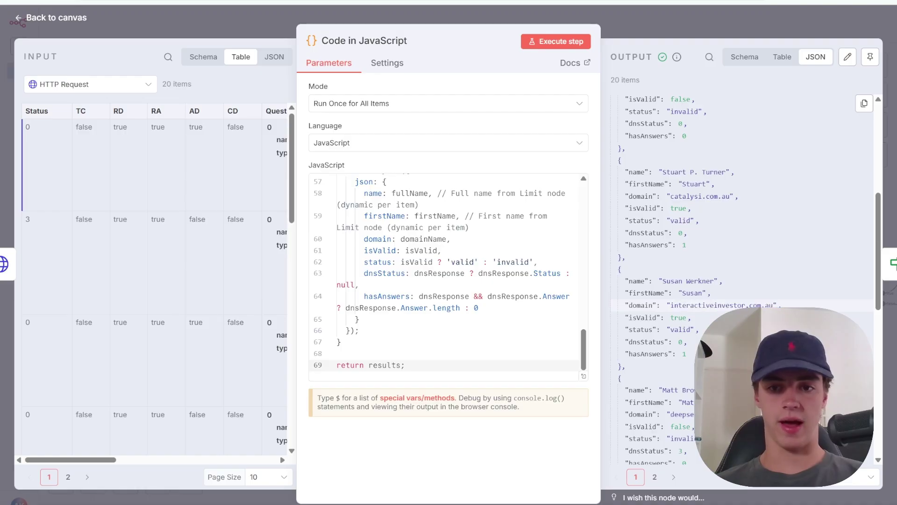
{"action": "left_click", "coordinate": [675, 305]}
{"action": "scroll", "coordinate": [674, 305], "scroll_direction": "down", "scroll_amount": 1}
{"action": "left_click_drag", "start_coordinate": [626, 365], "coordinate": [668, 365]}
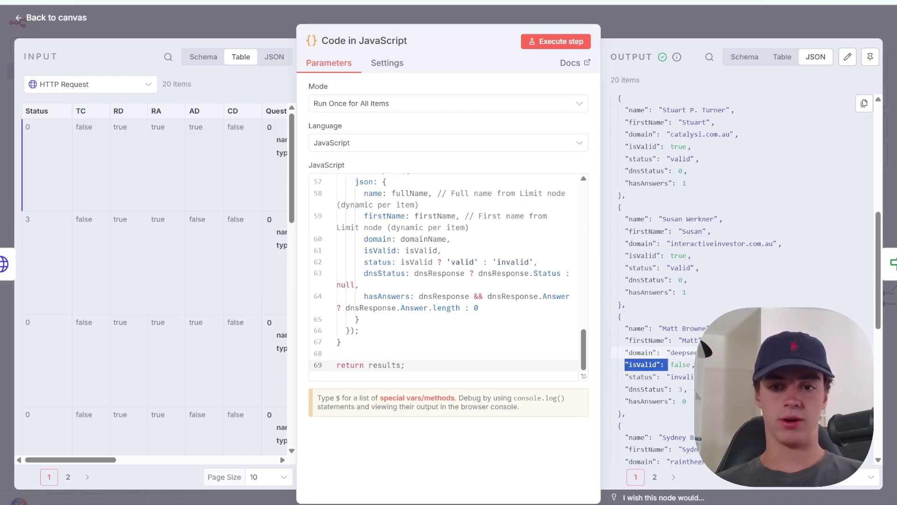
{"action": "left_click", "coordinate": [668, 365]}
{"action": "scroll", "coordinate": [668, 365], "scroll_direction": "down", "scroll_amount": 3}
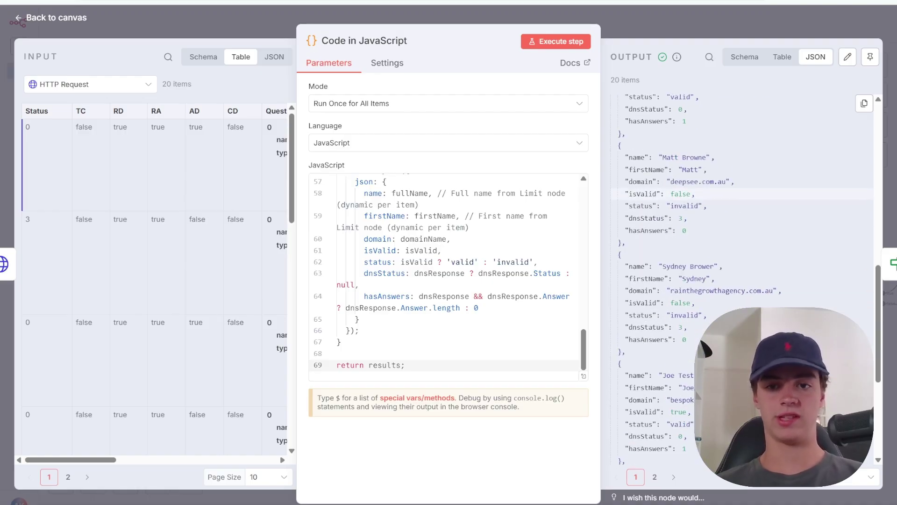
{"action": "scroll", "coordinate": [665, 314], "scroll_direction": "down", "scroll_amount": 5}
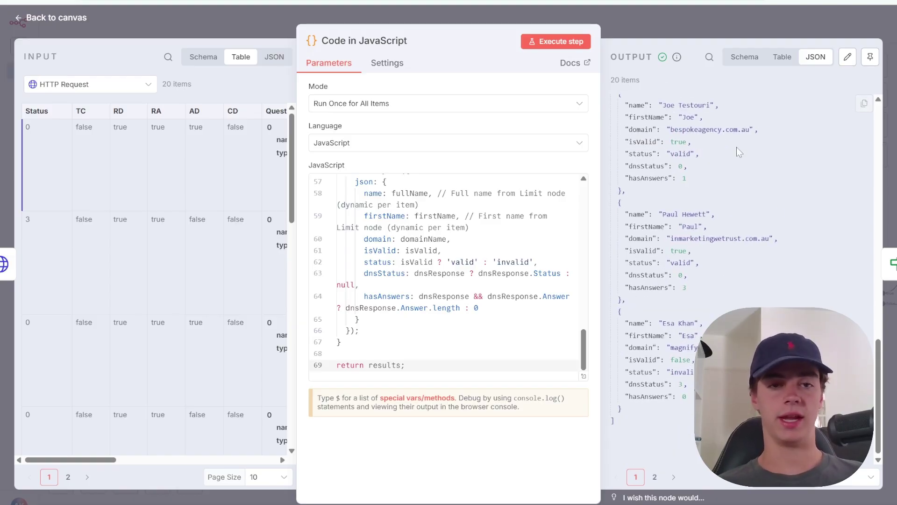
{"action": "left_click", "coordinate": [679, 29]}
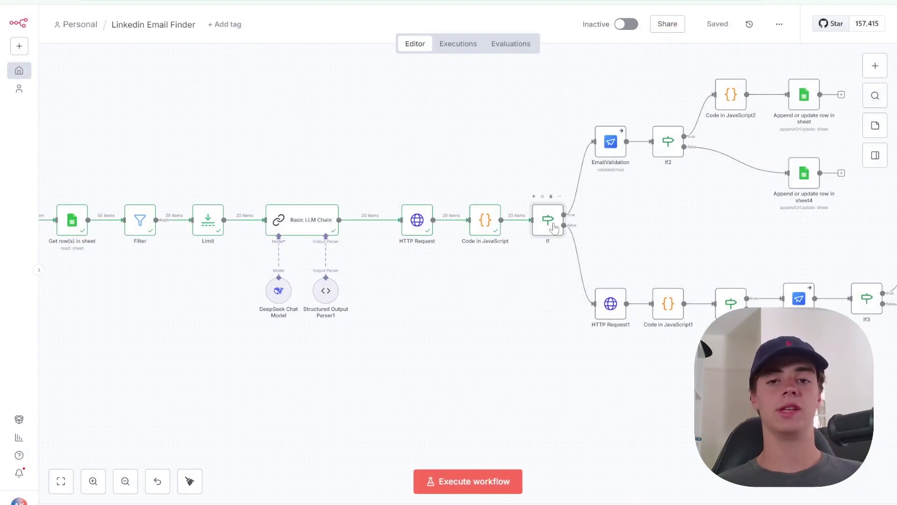
- Open the If node after Code in JavaScript and inspect its status and hasAnswers conditions
{"action": "double_click", "coordinate": [554, 227]}
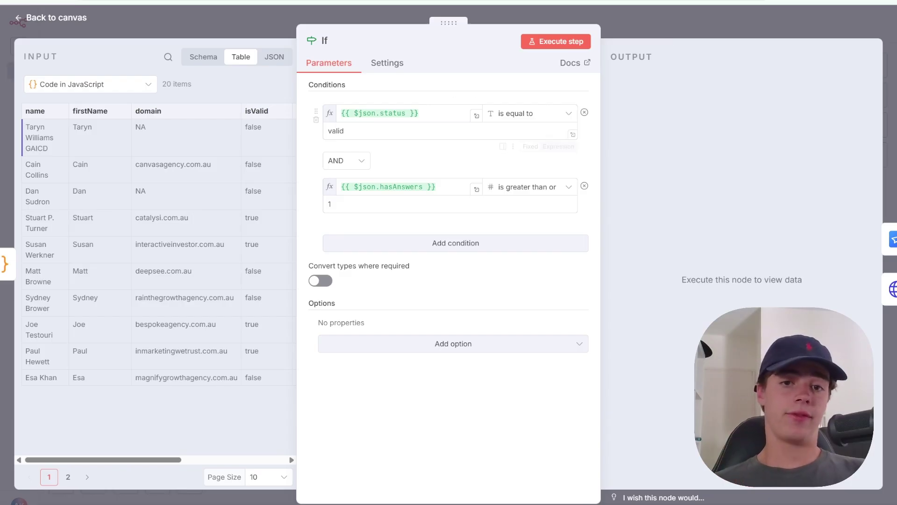
{"action": "left_click", "coordinate": [421, 131]}
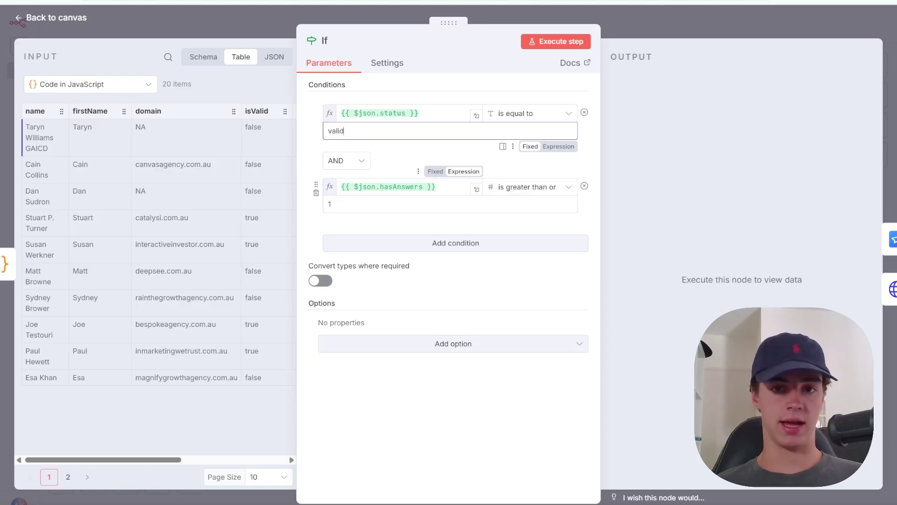
{"action": "left_click", "coordinate": [436, 187]}
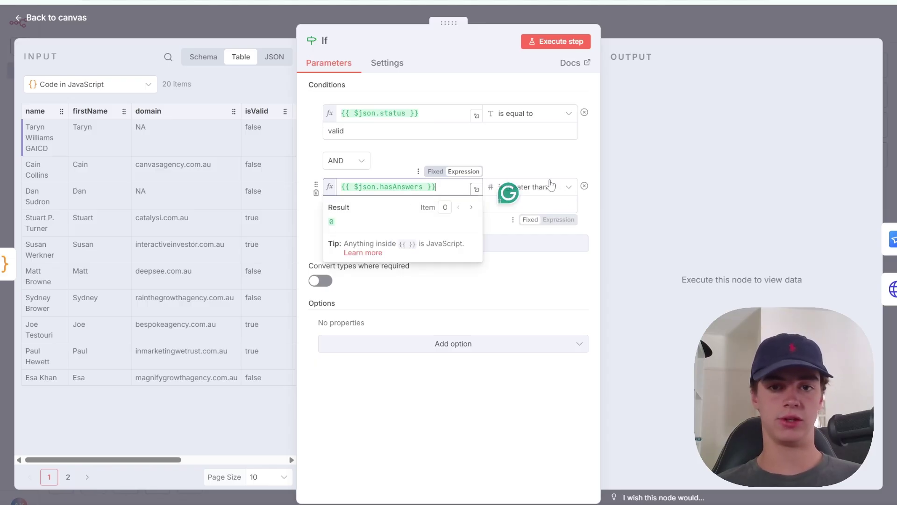
{"action": "left_click", "coordinate": [507, 194]}
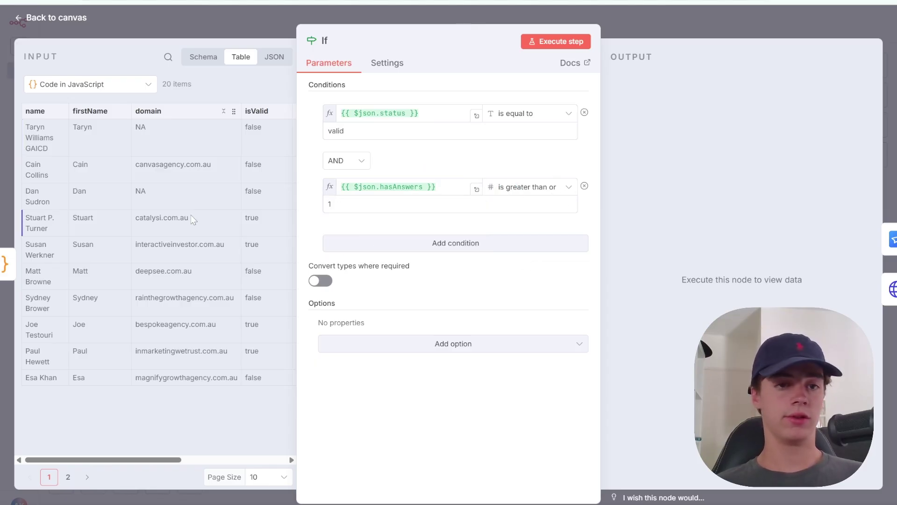
- Compare the status and hasAnswers columns in the If node's input table with its conditions and return to the canvas
{"action": "scroll", "coordinate": [213, 171], "scroll_direction": "right", "scroll_amount": 5}
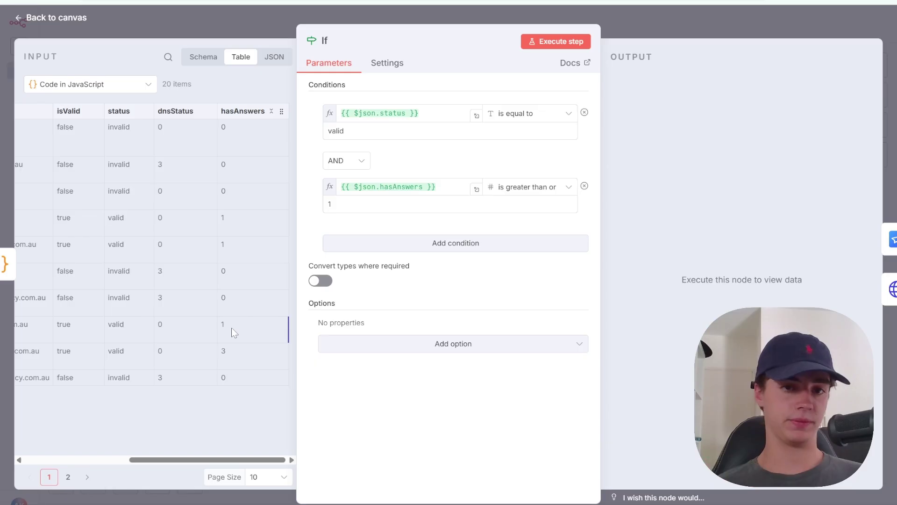
{"action": "scroll", "coordinate": [231, 327], "scroll_direction": "left", "scroll_amount": 5}
{"action": "scroll", "coordinate": [233, 332], "scroll_direction": "right", "scroll_amount": 5}
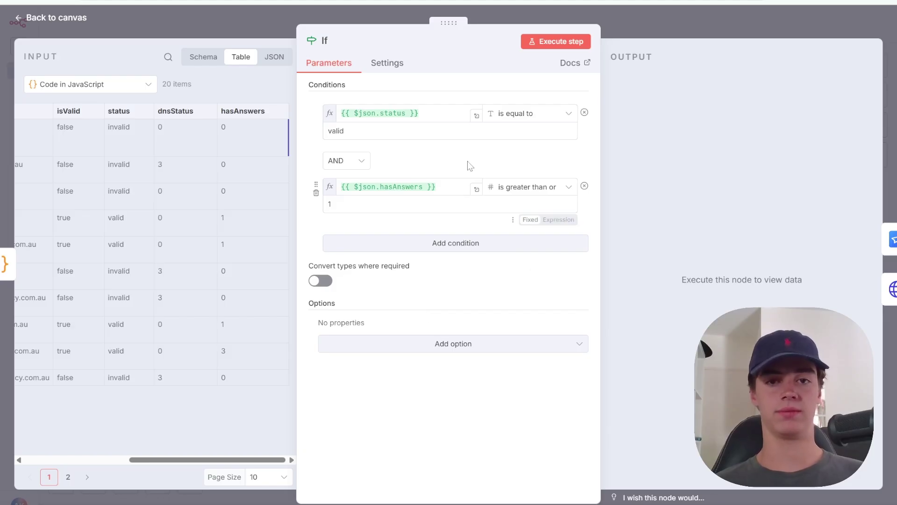
{"action": "left_click", "coordinate": [666, 21]}
- Open the EmailValidation node on the If node's true branch, review its Validate Email settings and close it
{"action": "scroll", "coordinate": [585, 243], "scroll_direction": "right", "scroll_amount": 2}
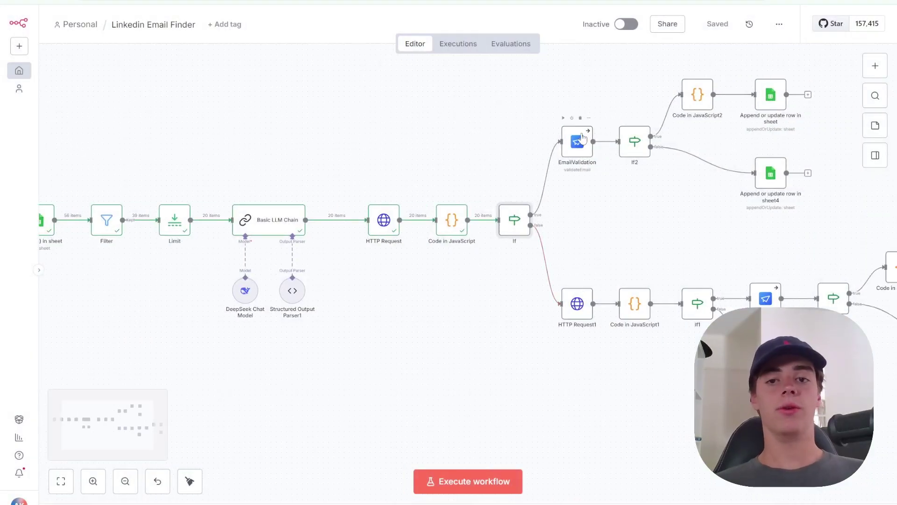
{"action": "scroll", "coordinate": [594, 232], "scroll_direction": "right", "scroll_amount": 3}
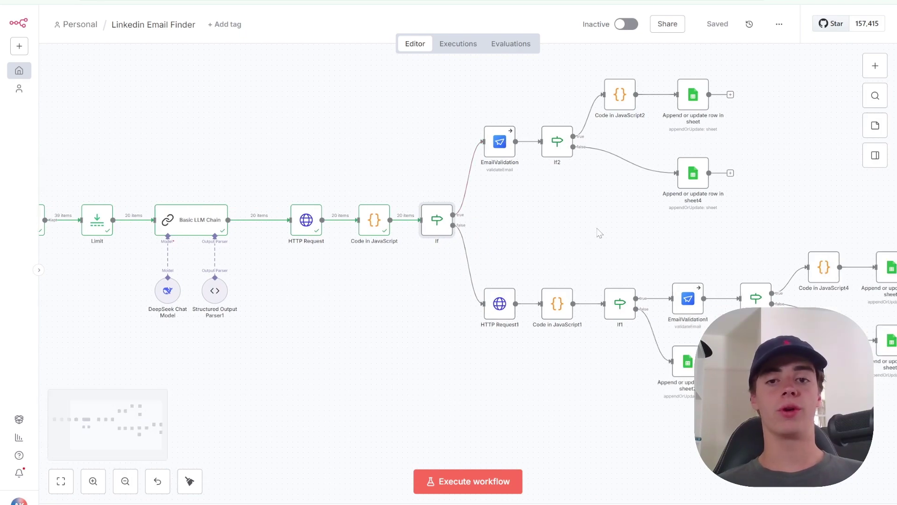
{"action": "double_click", "coordinate": [498, 149]}
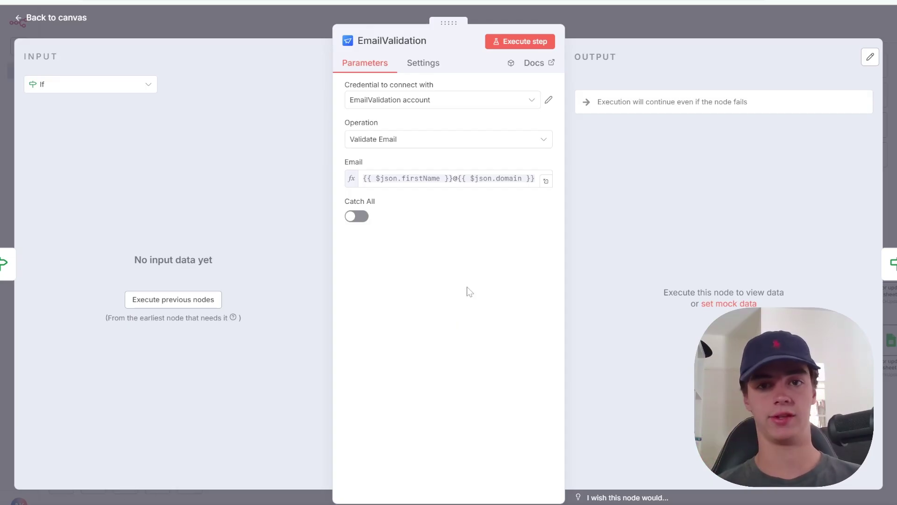
{"action": "left_click", "coordinate": [654, 24]}
- Examine the true and false branches after the If node, from the email validation nodes to the sheet updates
{"action": "scroll", "coordinate": [551, 319], "scroll_direction": "up", "scroll_amount": 2}
{"action": "scroll", "coordinate": [551, 320], "scroll_direction": "right", "scroll_amount": 4}
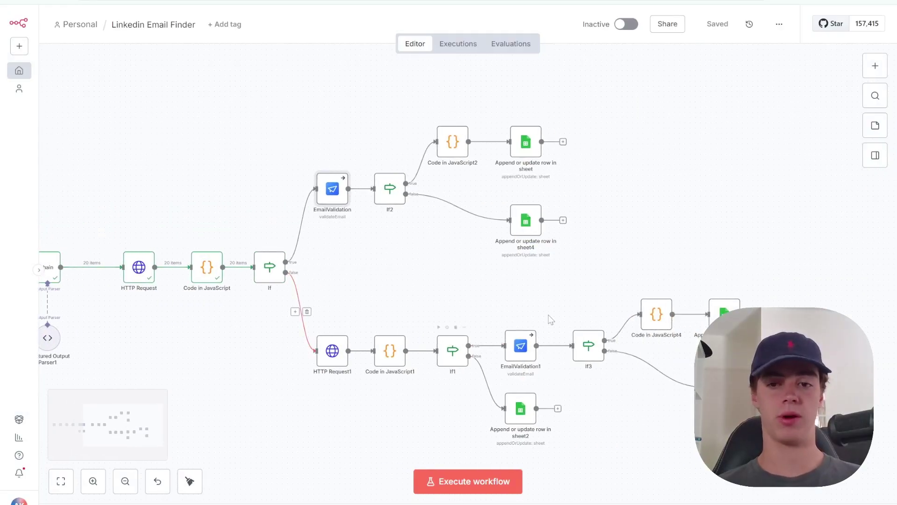
{"action": "scroll", "coordinate": [382, 276], "scroll_direction": "left", "scroll_amount": 2}
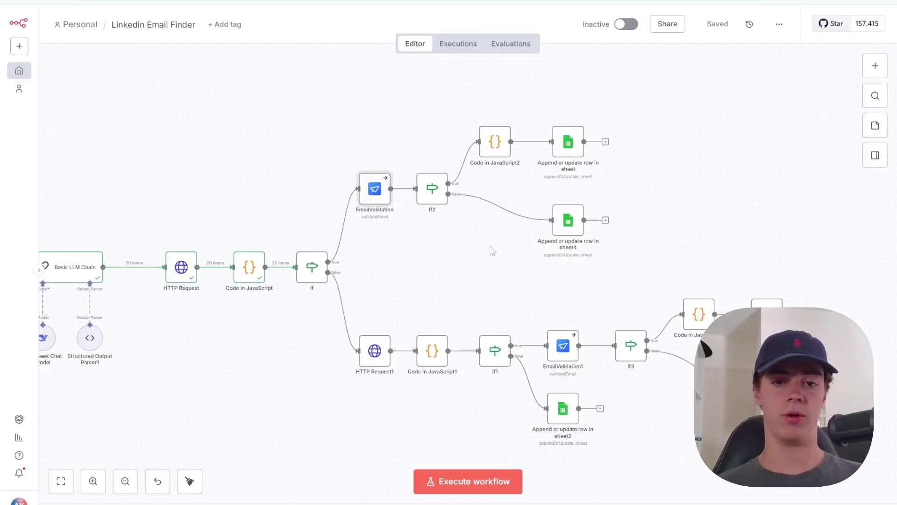
{"action": "scroll", "coordinate": [524, 348], "scroll_direction": "down", "scroll_amount": 1}
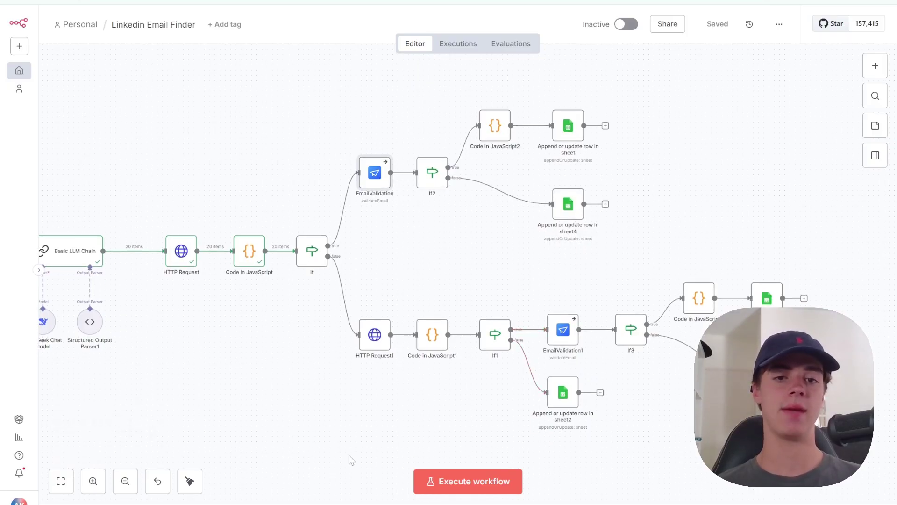
{"action": "scroll", "coordinate": [350, 460], "scroll_direction": "down", "scroll_amount": 4}
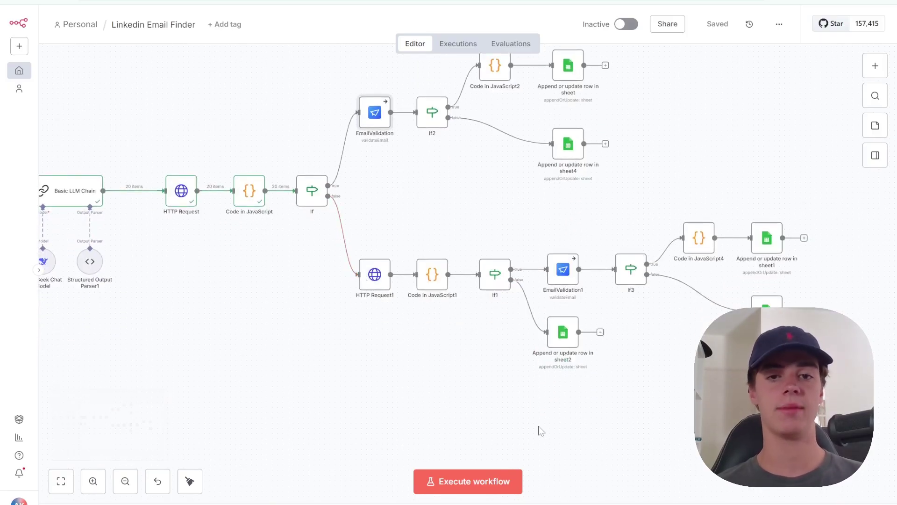
{"action": "scroll", "coordinate": [493, 227], "scroll_direction": "up", "scroll_amount": 4}
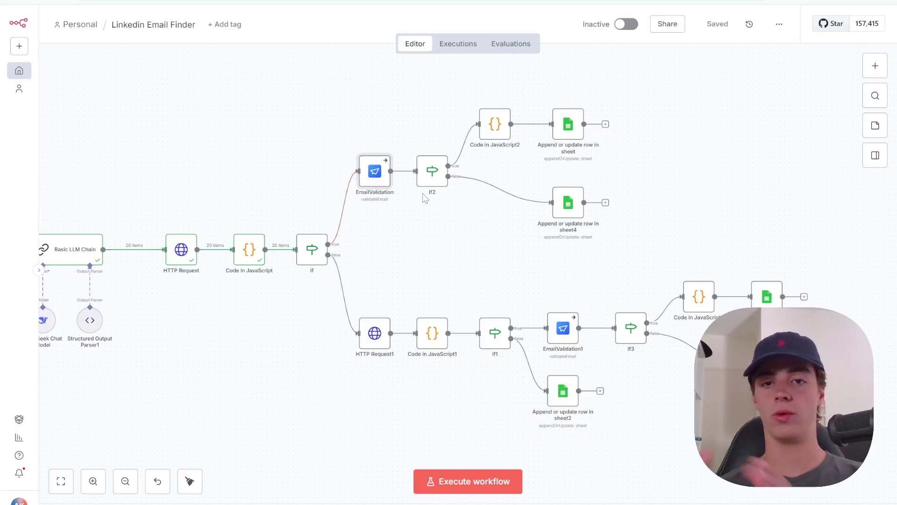
- Inspect the EmailValidation node's Email expression, which joins firstName and domain with an @ sign
{"action": "double_click", "coordinate": [376, 175]}
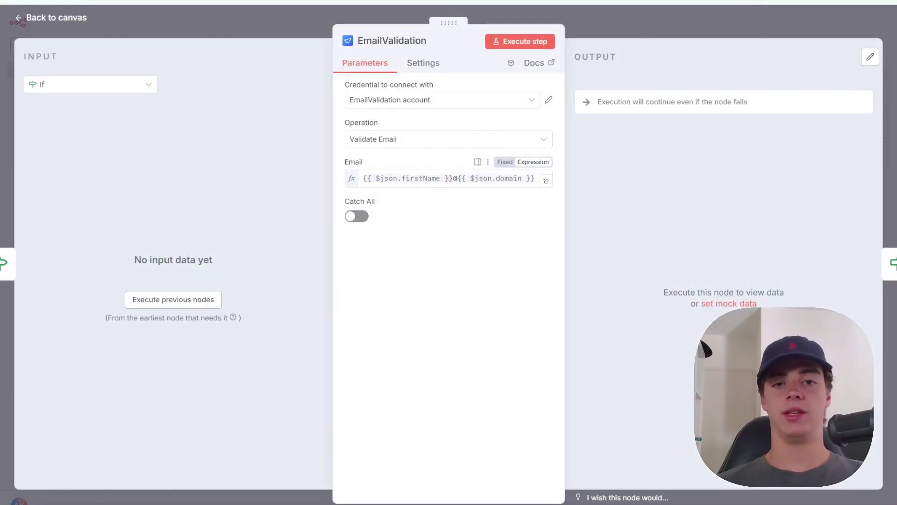
{"action": "left_click", "coordinate": [717, 12]}
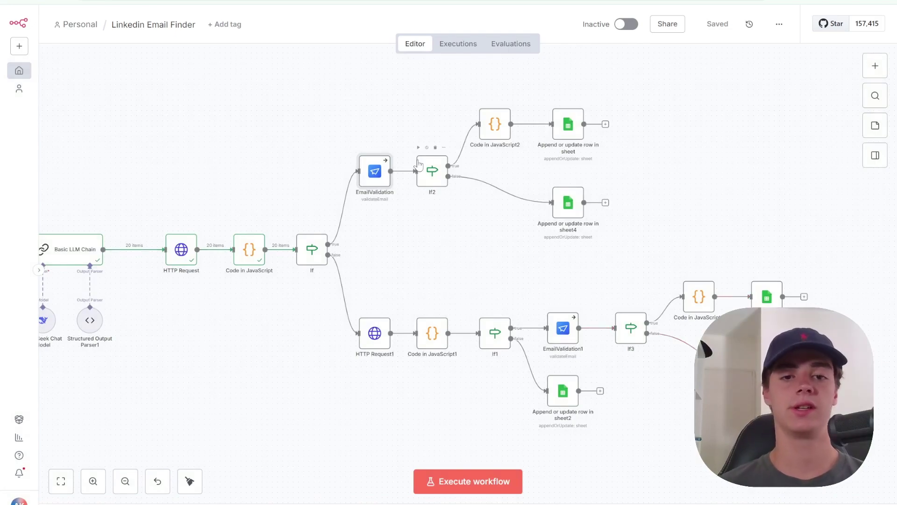
{"action": "double_click", "coordinate": [380, 175]}
{"action": "left_click", "coordinate": [376, 178]}
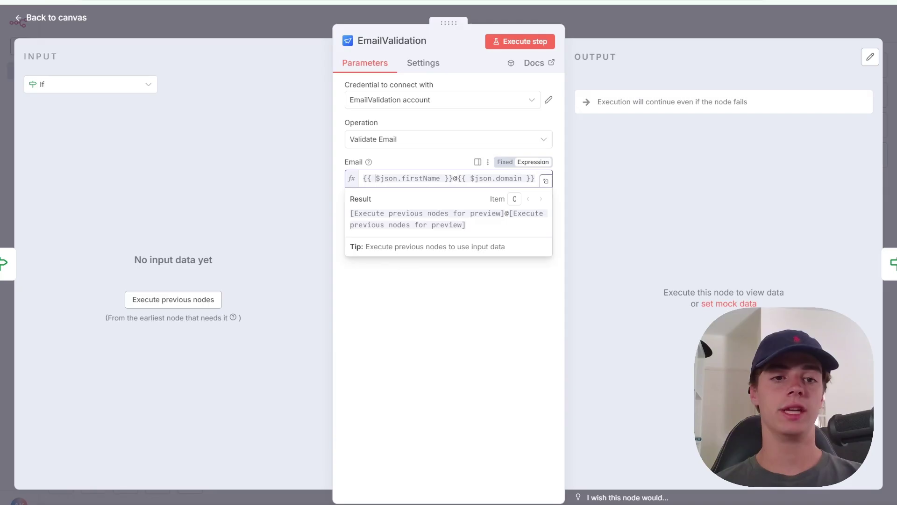
- Execute the If node from the canvas, review its conditions and output, and close it
{"action": "left_click", "coordinate": [280, 4]}
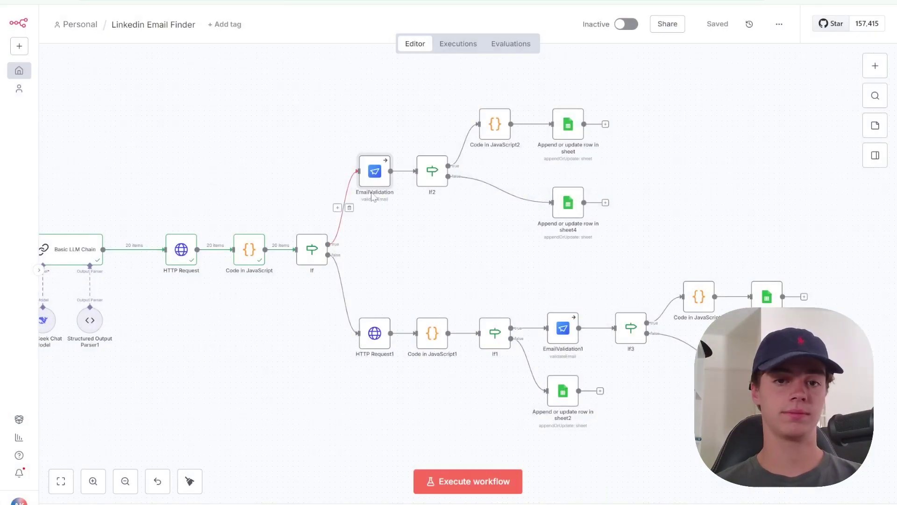
{"action": "left_click", "coordinate": [297, 225]}
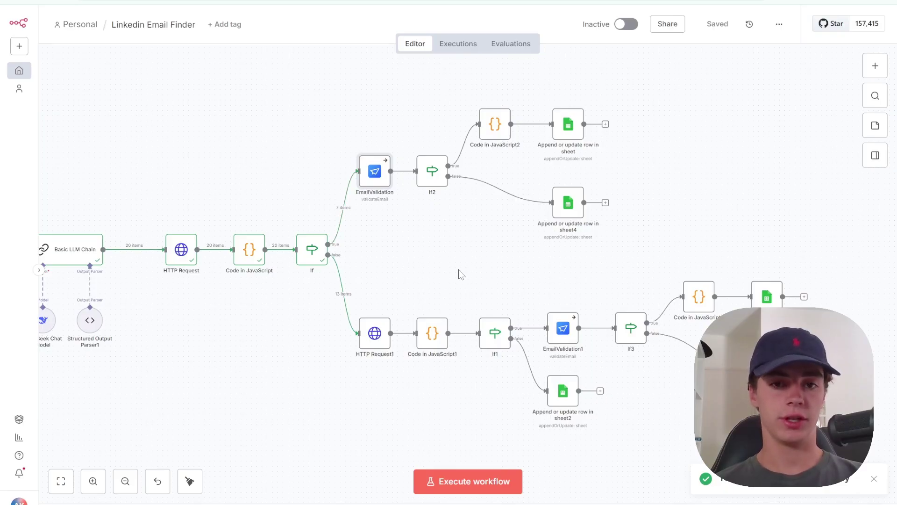
{"action": "mouse_move", "coordinate": [342, 212]}
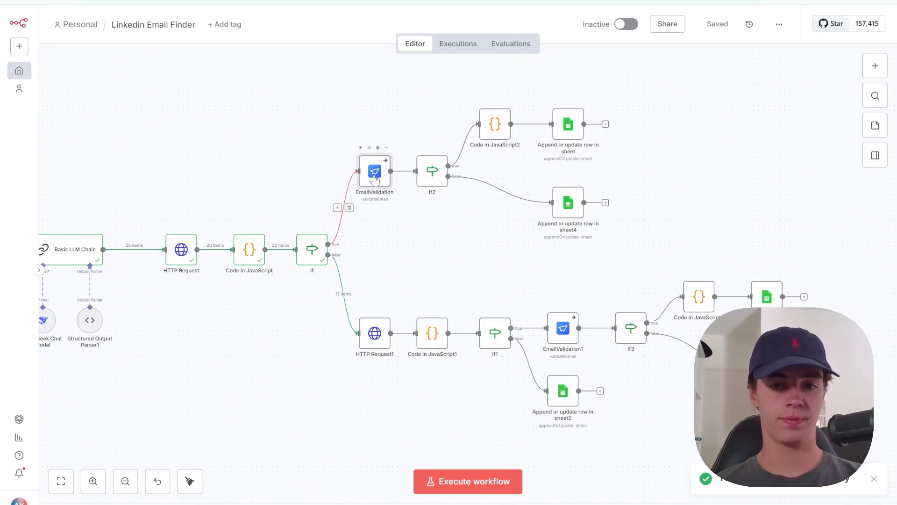
{"action": "mouse_move", "coordinate": [367, 174]}
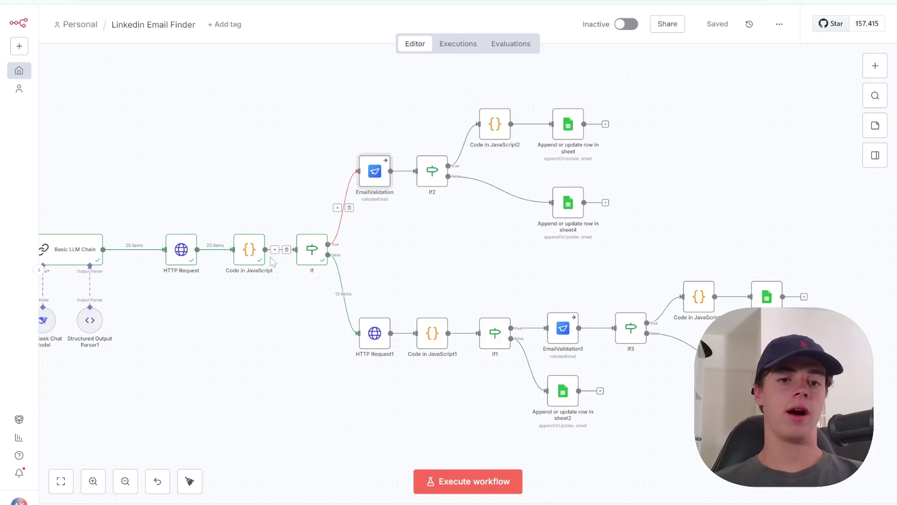
{"action": "double_click", "coordinate": [303, 256]}
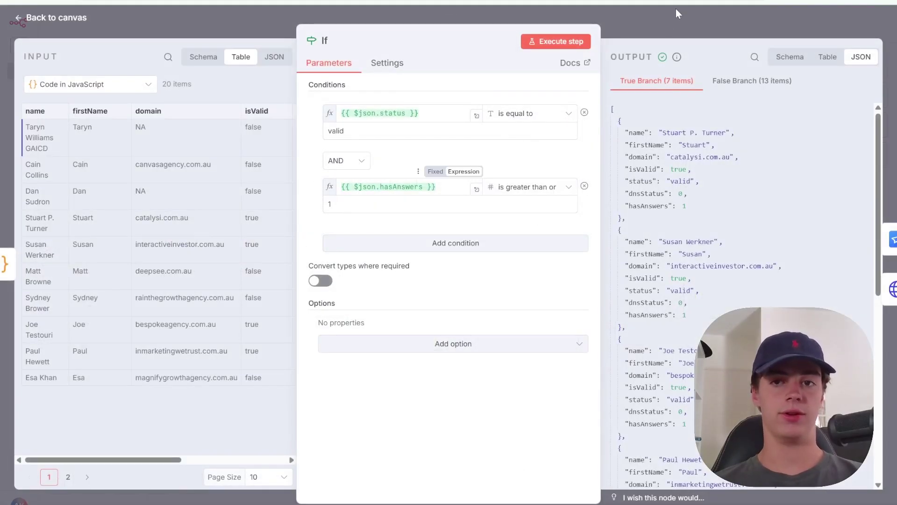
{"action": "key", "text": "Escape"}
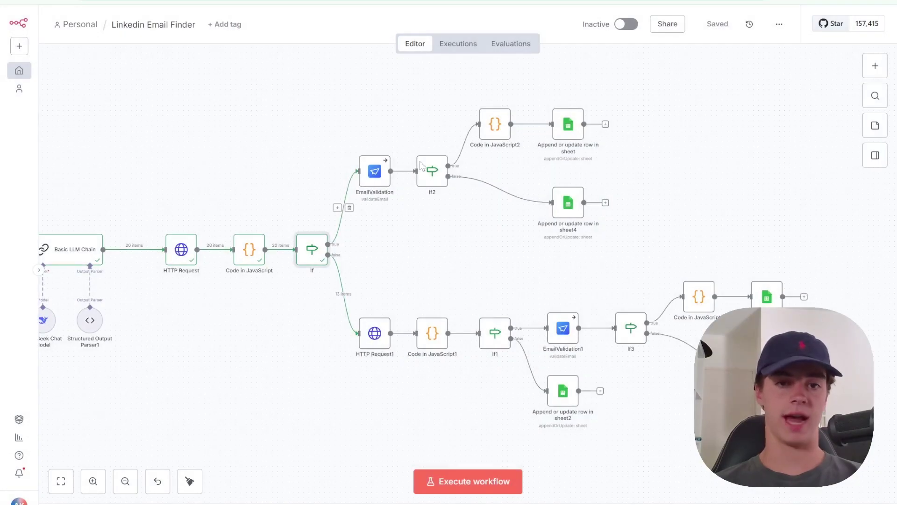
- Check the EmailValidation node's Email expression preview against the items from the If node and return to the canvas
{"action": "double_click", "coordinate": [365, 181]}
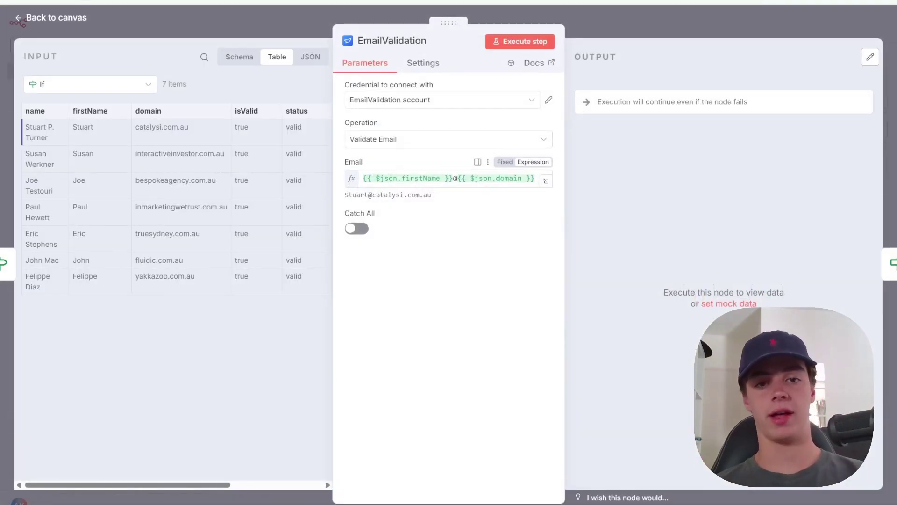
{"action": "left_click", "coordinate": [389, 178]}
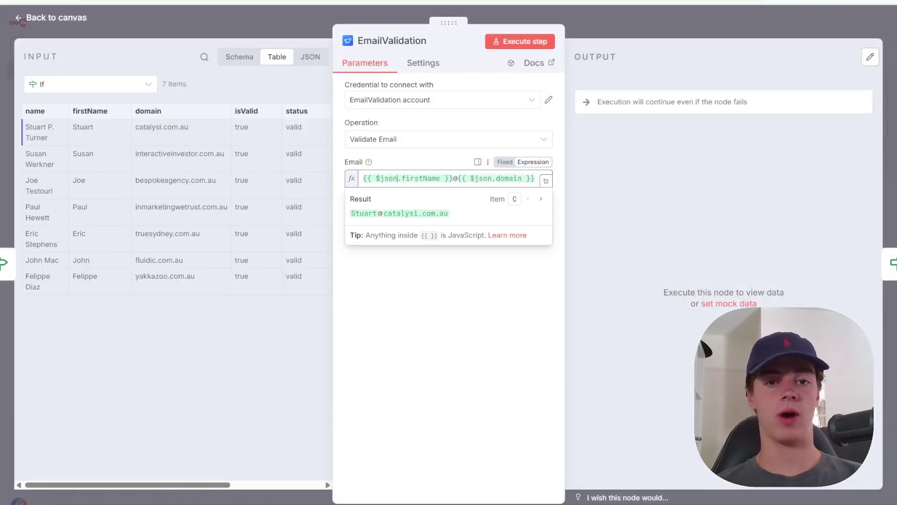
{"action": "left_click", "coordinate": [402, 279]}
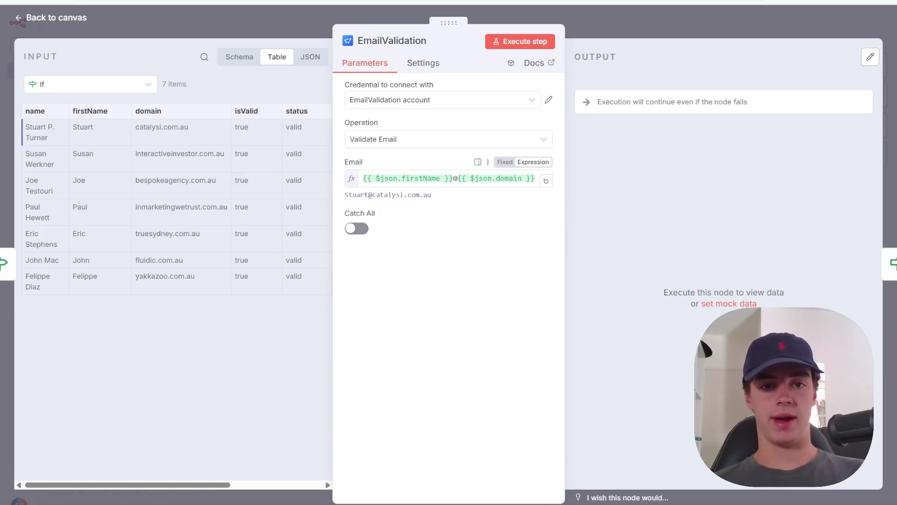
{"action": "left_click", "coordinate": [646, 25]}
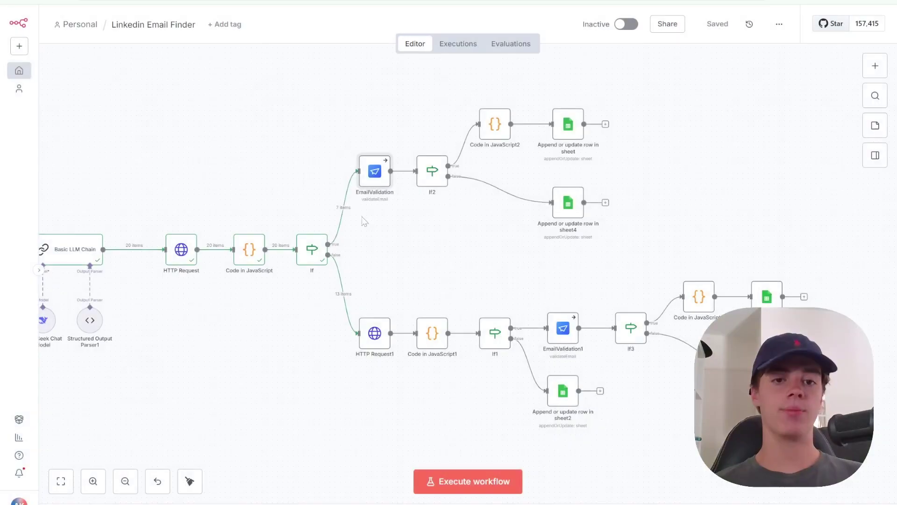
- Open the Code in JavaScript node before the If node and read its DNS lookup validator script from the end back to line 1
{"action": "double_click", "coordinate": [249, 252]}
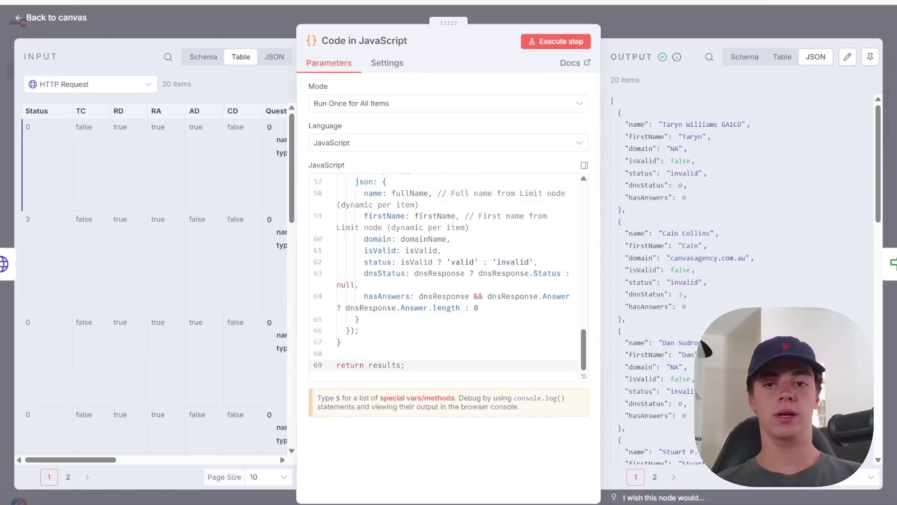
{"action": "scroll", "coordinate": [729, 159], "scroll_direction": "down", "scroll_amount": 3}
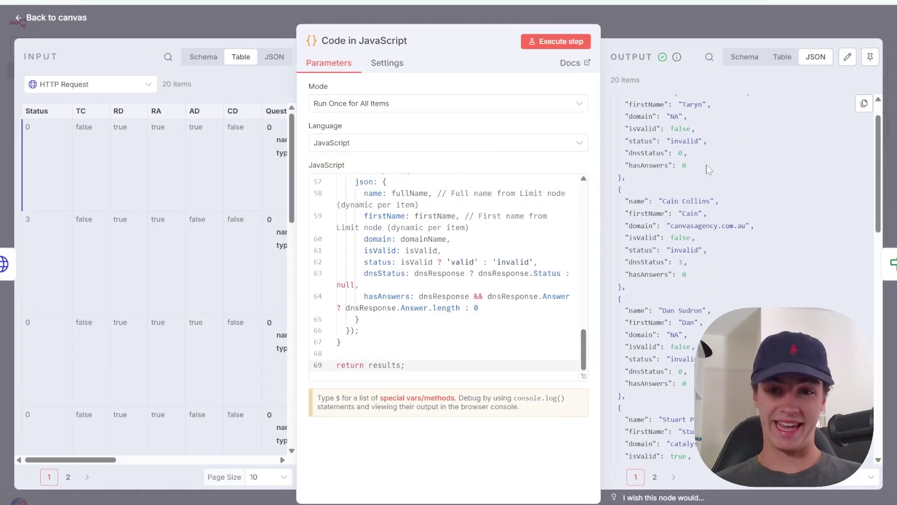
{"action": "scroll", "coordinate": [729, 159], "scroll_direction": "up", "scroll_amount": 3}
{"action": "scroll", "coordinate": [449, 278], "scroll_direction": "up", "scroll_amount": 5}
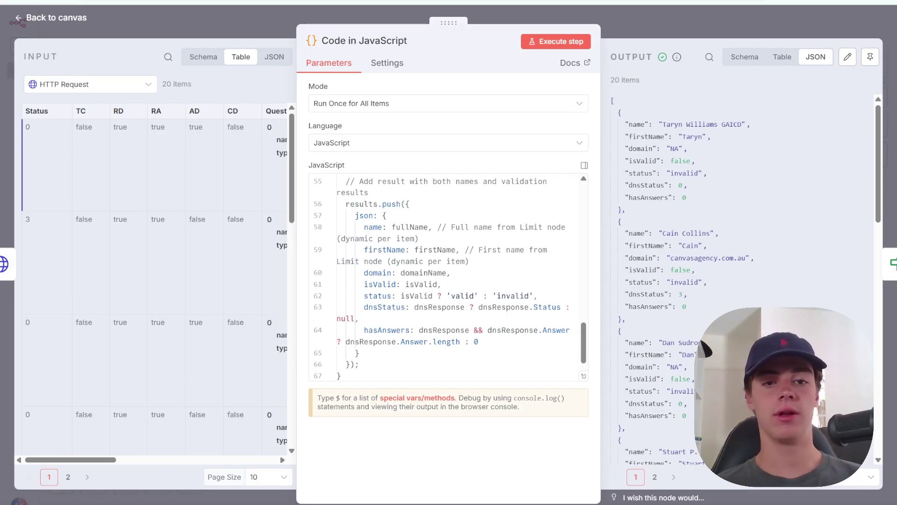
{"action": "scroll", "coordinate": [448, 277], "scroll_direction": "up", "scroll_amount": 3}
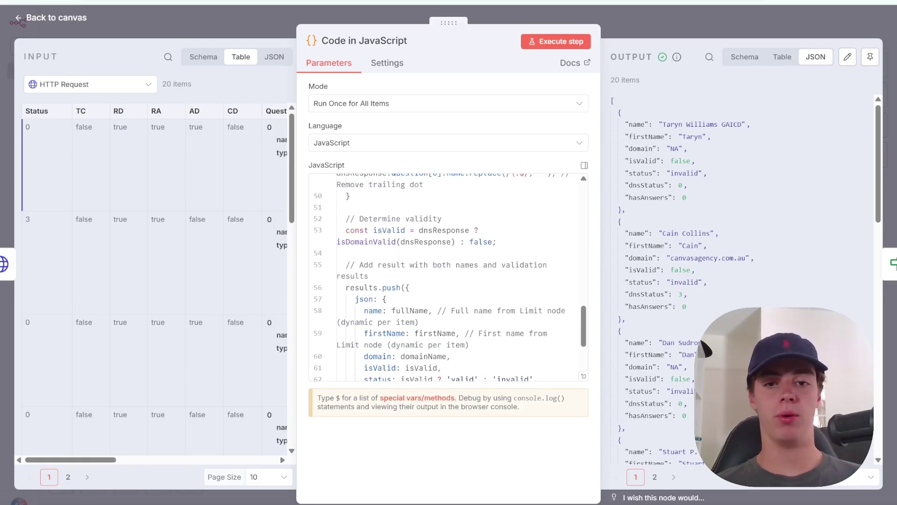
{"action": "scroll", "coordinate": [449, 278], "scroll_direction": "up", "scroll_amount": 1}
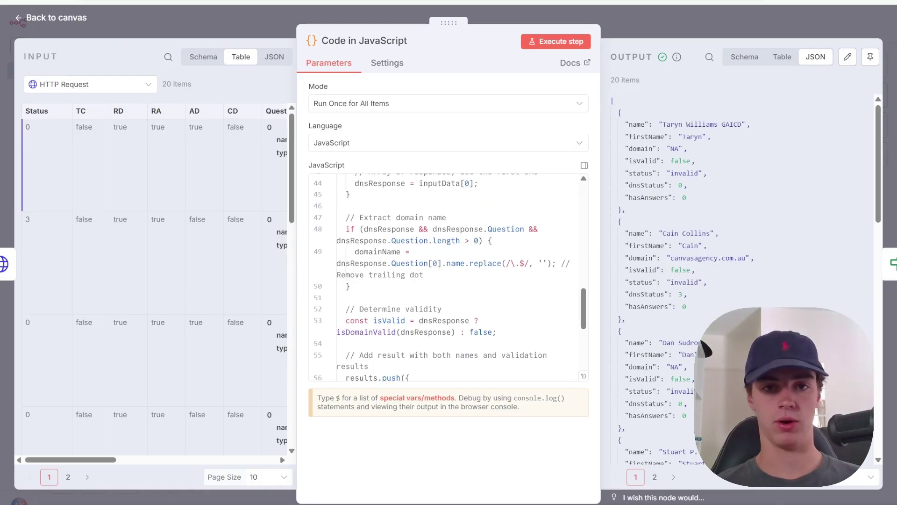
{"action": "scroll", "coordinate": [449, 277], "scroll_direction": "up", "scroll_amount": 3}
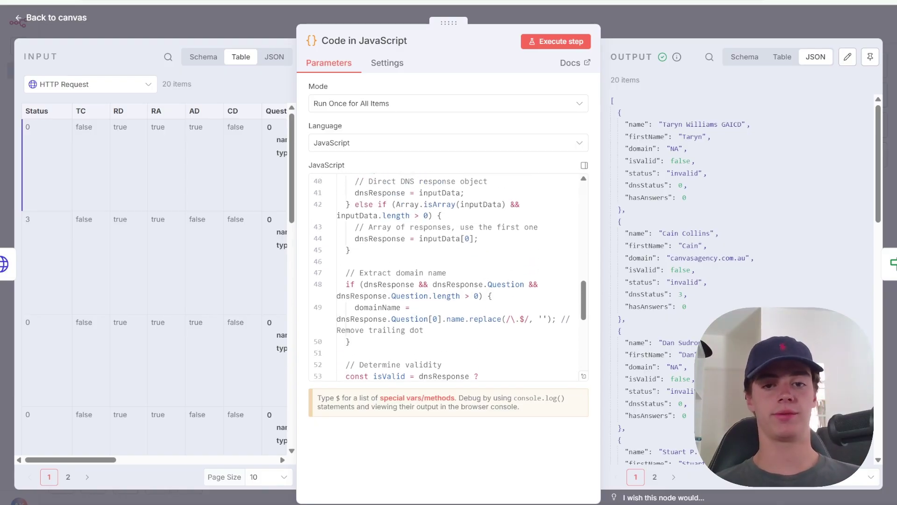
{"action": "scroll", "coordinate": [449, 278], "scroll_direction": "up", "scroll_amount": 2}
{"action": "scroll", "coordinate": [449, 277], "scroll_direction": "up", "scroll_amount": 4}
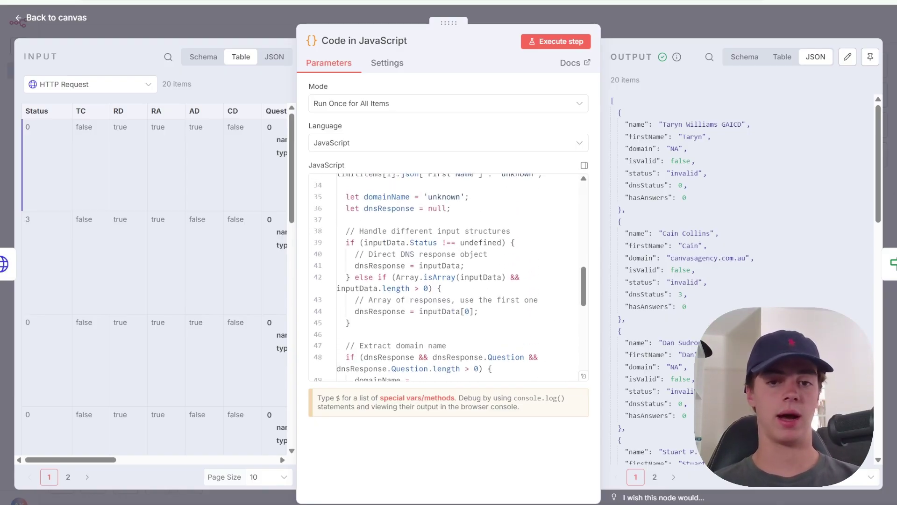
{"action": "scroll", "coordinate": [449, 278], "scroll_direction": "up", "scroll_amount": 2}
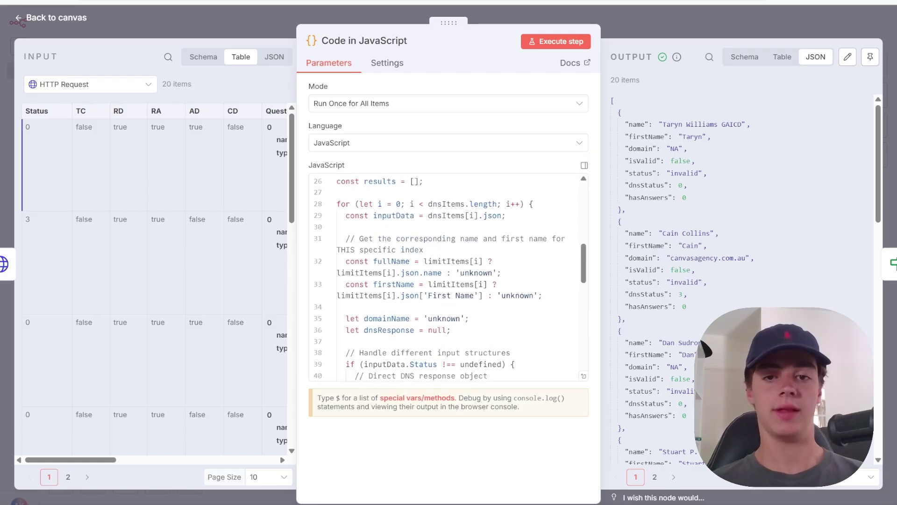
{"action": "scroll", "coordinate": [449, 278], "scroll_direction": "up", "scroll_amount": 2}
{"action": "scroll", "coordinate": [449, 277], "scroll_direction": "up", "scroll_amount": 8}
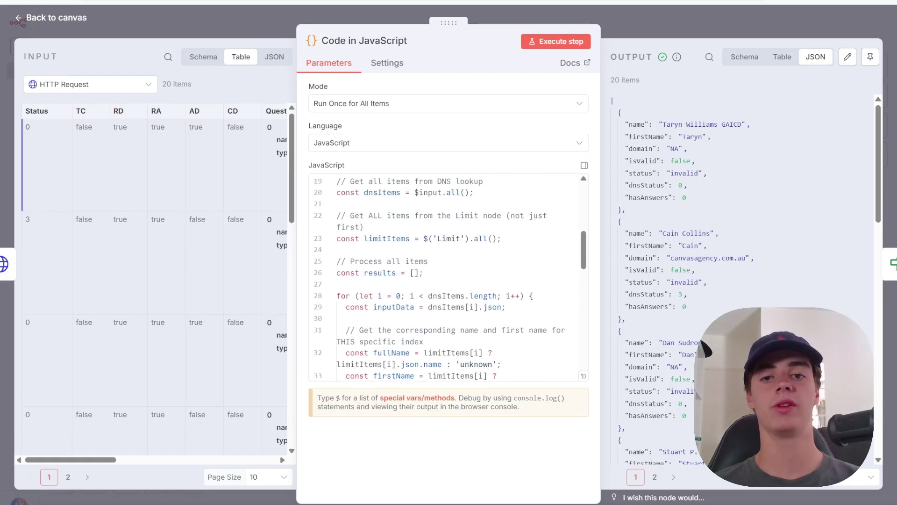
{"action": "scroll", "coordinate": [448, 277], "scroll_direction": "up", "scroll_amount": 3}
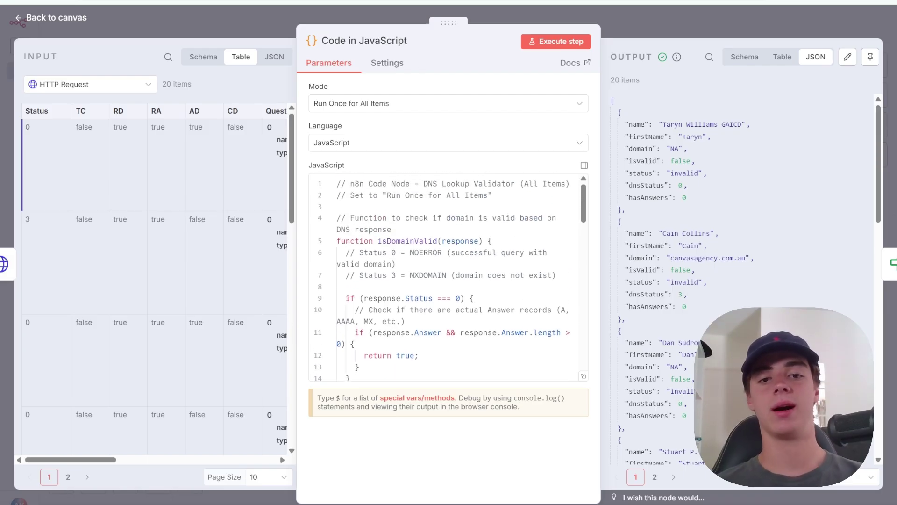
- Examine the name and firstName fields in the Code in JavaScript output, skim the following records and close the node
{"action": "left_click_drag", "start_coordinate": [711, 136], "coordinate": [625, 129]}
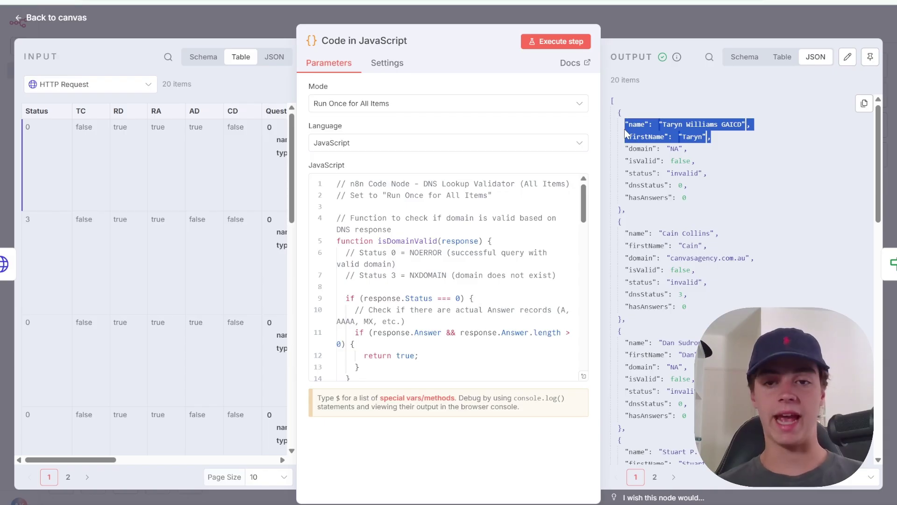
{"action": "left_click", "coordinate": [624, 129]}
{"action": "left_click", "coordinate": [726, 136]}
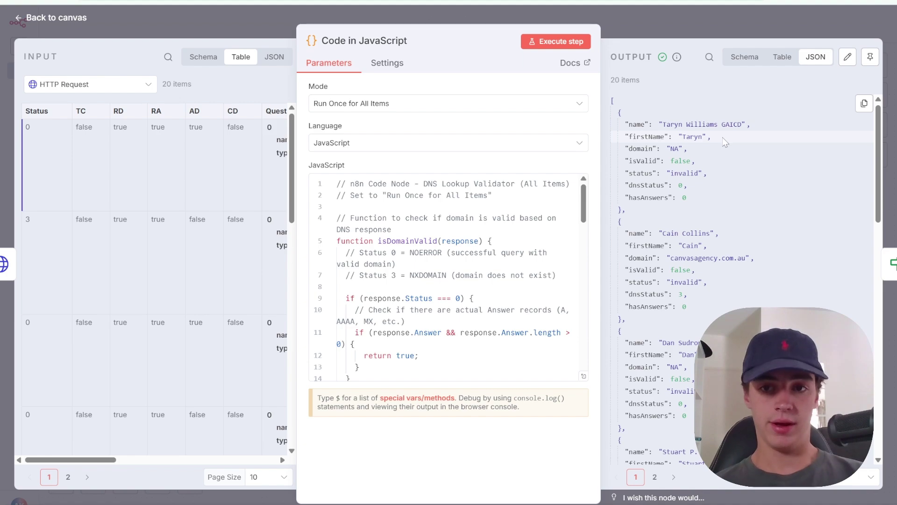
{"action": "left_click_drag", "start_coordinate": [725, 136], "coordinate": [617, 132]}
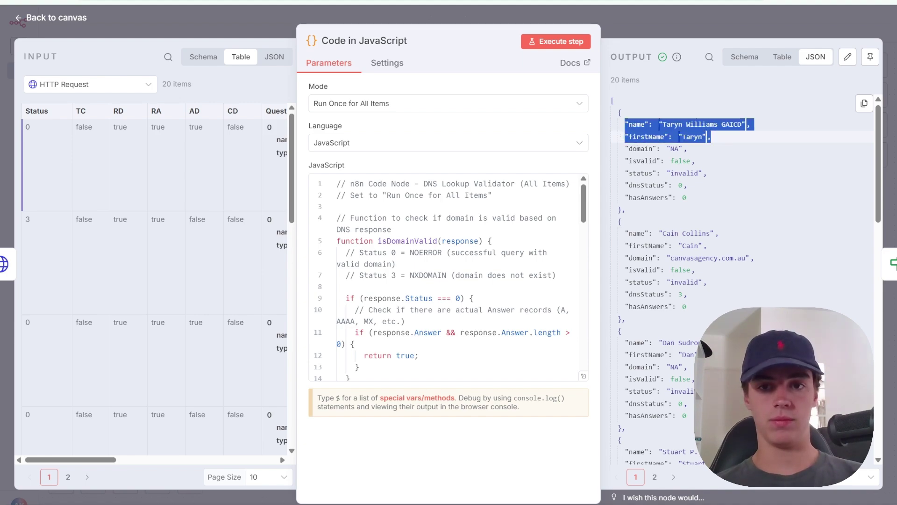
{"action": "left_click", "coordinate": [687, 185]}
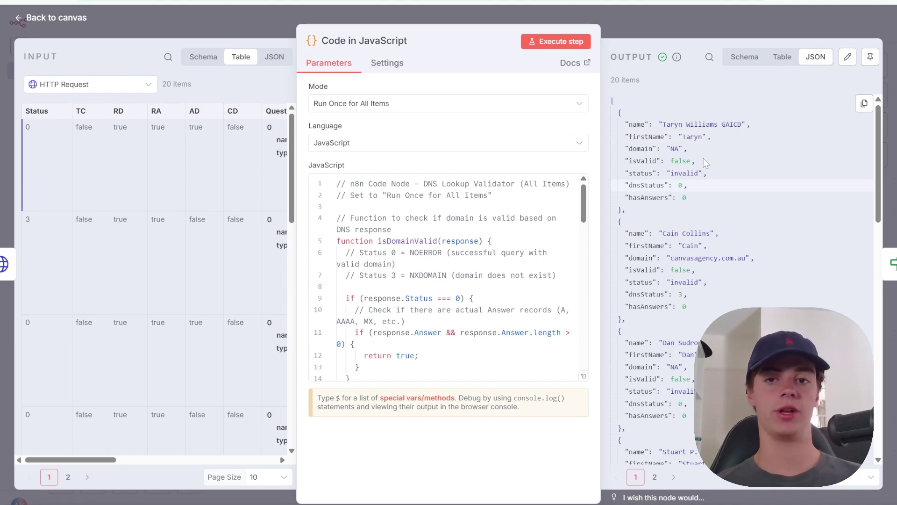
{"action": "left_click", "coordinate": [722, 137]}
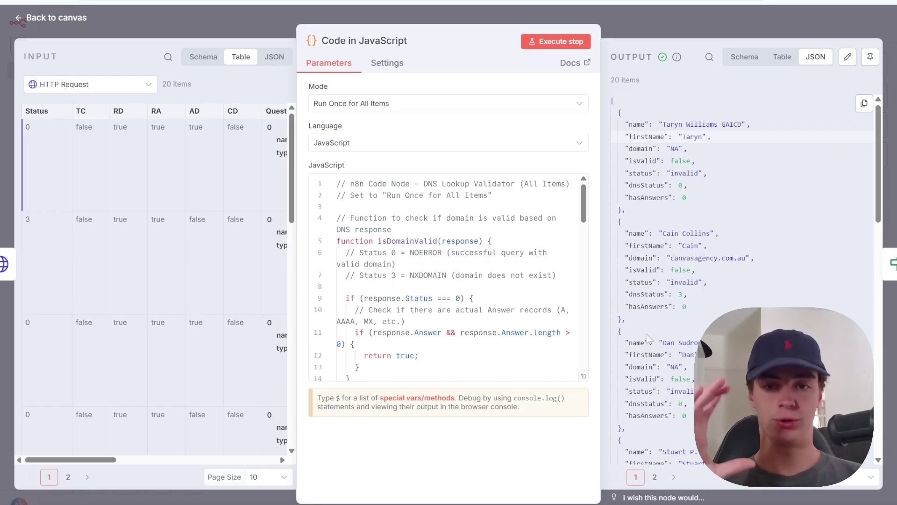
{"action": "scroll", "coordinate": [647, 335], "scroll_direction": "down", "scroll_amount": 3}
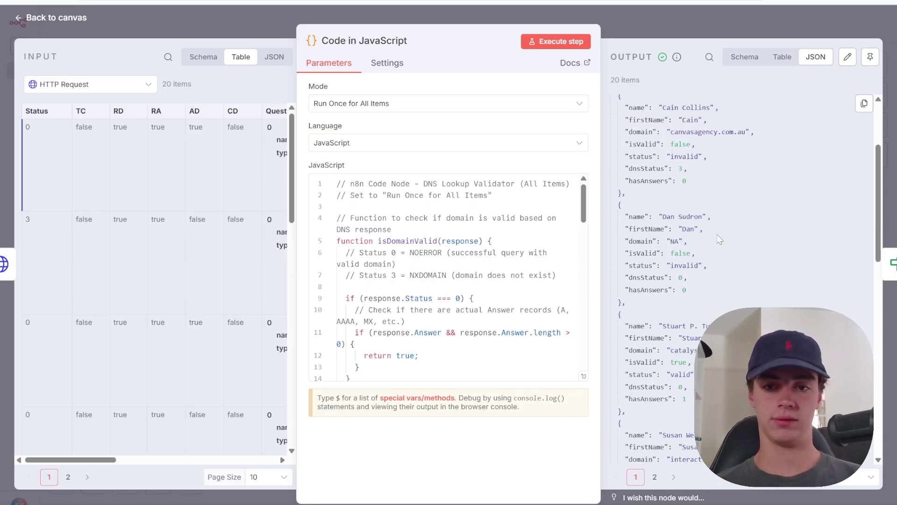
{"action": "scroll", "coordinate": [719, 215], "scroll_direction": "down", "scroll_amount": 2}
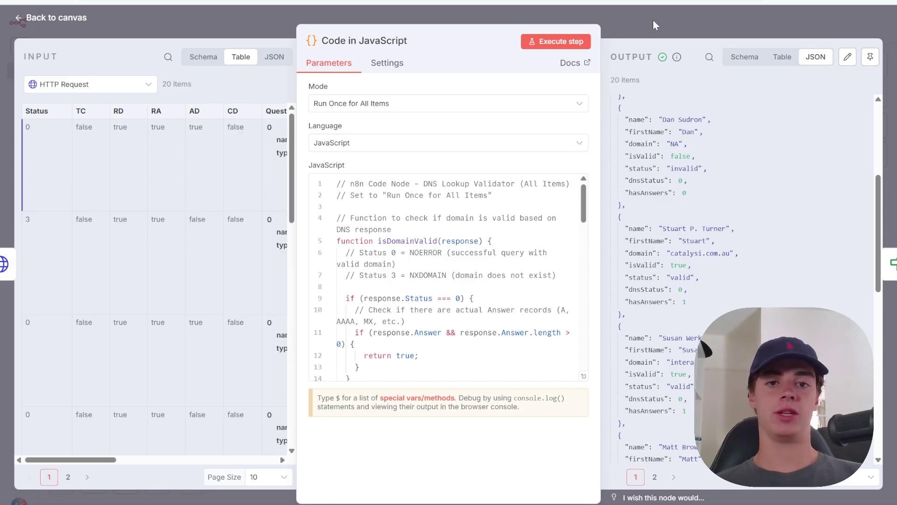
{"action": "key", "text": "Escape"}
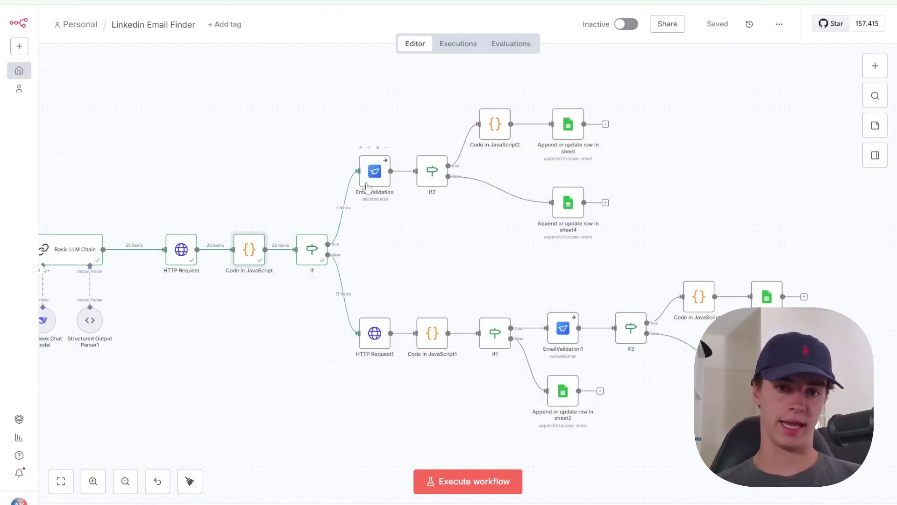
- Reopen the Code in JavaScript node before the If node and review the domain, isValid and status fields across its JSON output records
{"action": "double_click", "coordinate": [249, 249]}
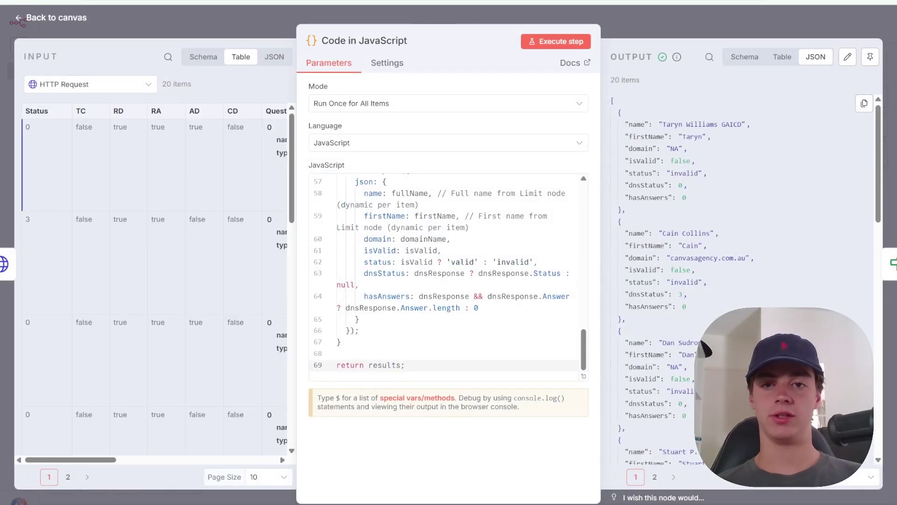
{"action": "mouse_move", "coordinate": [625, 123]}
{"action": "left_mouse_down"}
{"action": "mouse_move", "coordinate": [687, 150]}
{"action": "mouse_move", "coordinate": [629, 124]}
{"action": "left_mouse_up"}
{"action": "left_click", "coordinate": [630, 124]}
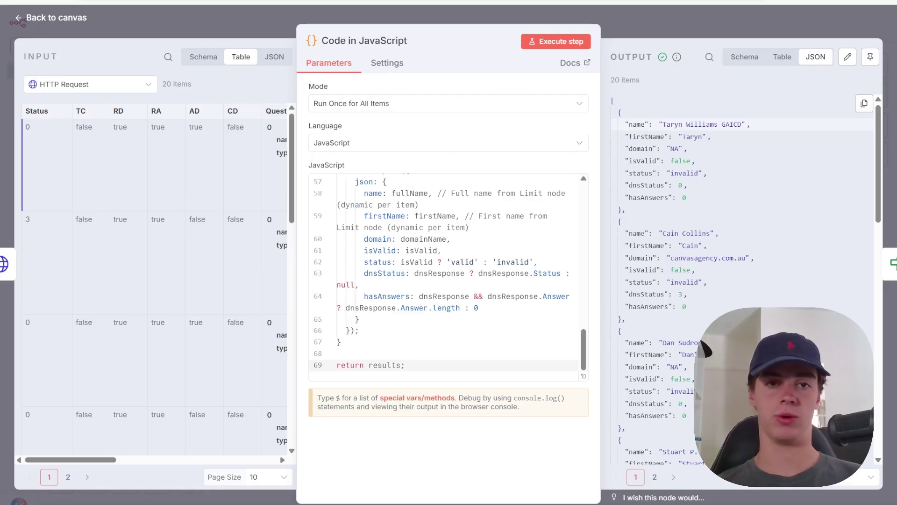
{"action": "scroll", "coordinate": [753, 271], "scroll_direction": "down", "scroll_amount": 4}
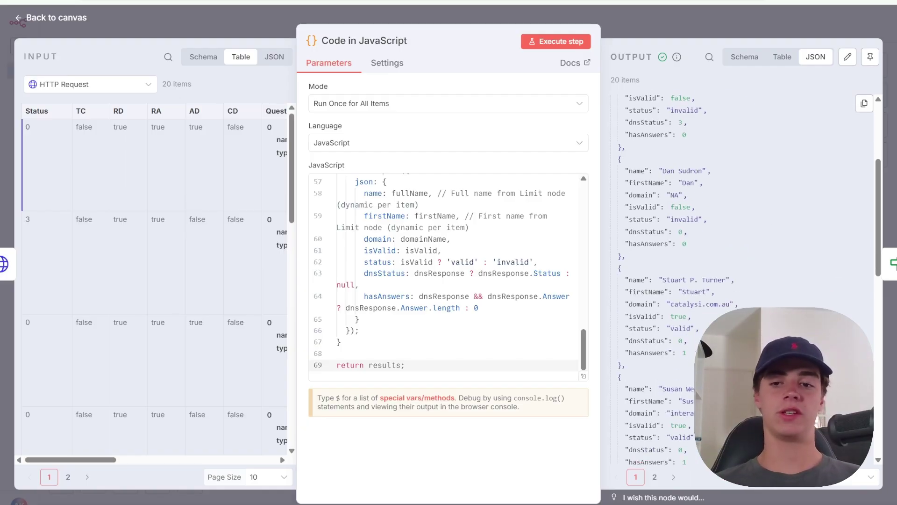
{"action": "scroll", "coordinate": [753, 271], "scroll_direction": "down", "scroll_amount": 4}
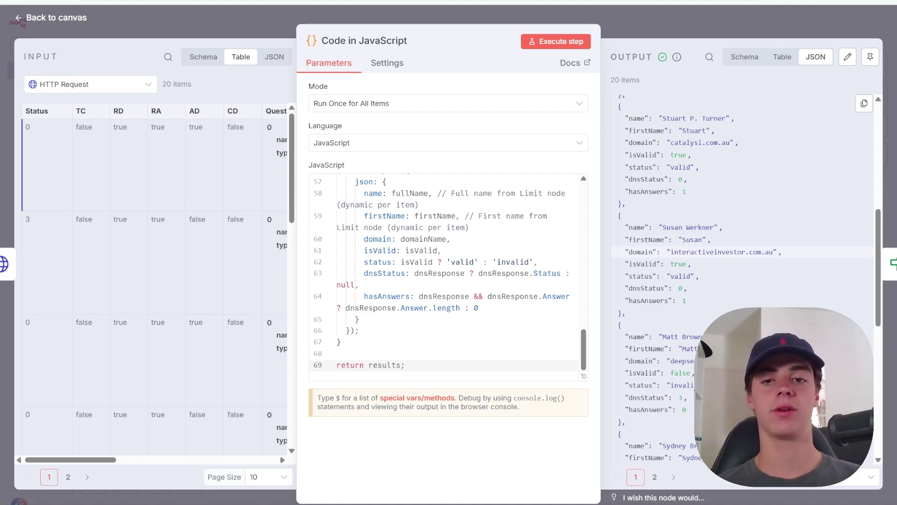
- Review the DNS validator script up to line 1, return to the firstName line in its results block, and close the node
{"action": "scroll", "coordinate": [446, 276], "scroll_direction": "up", "scroll_amount": 10}
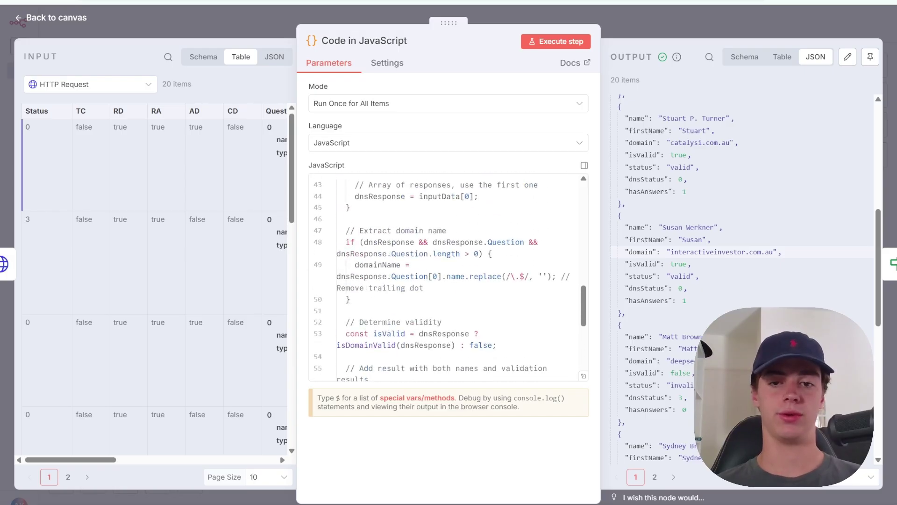
{"action": "scroll", "coordinate": [447, 276], "scroll_direction": "up", "scroll_amount": 2}
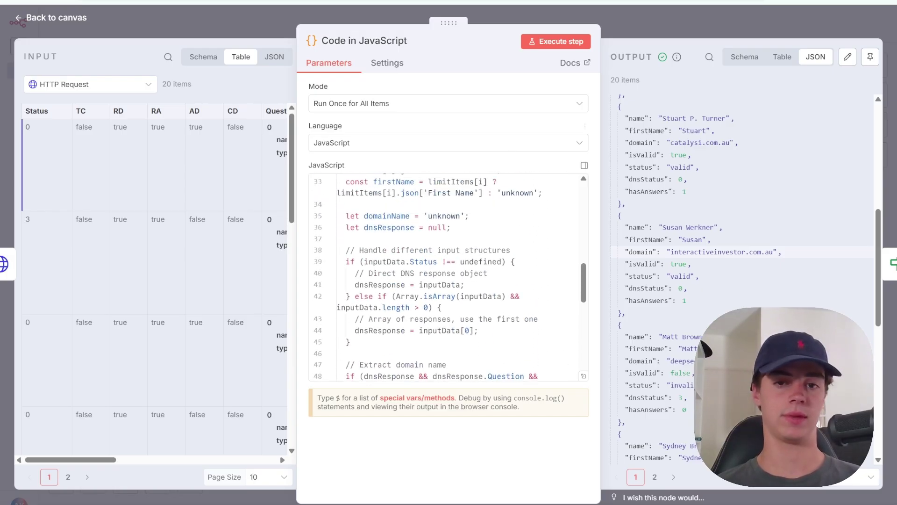
{"action": "scroll", "coordinate": [447, 276], "scroll_direction": "up", "scroll_amount": 4}
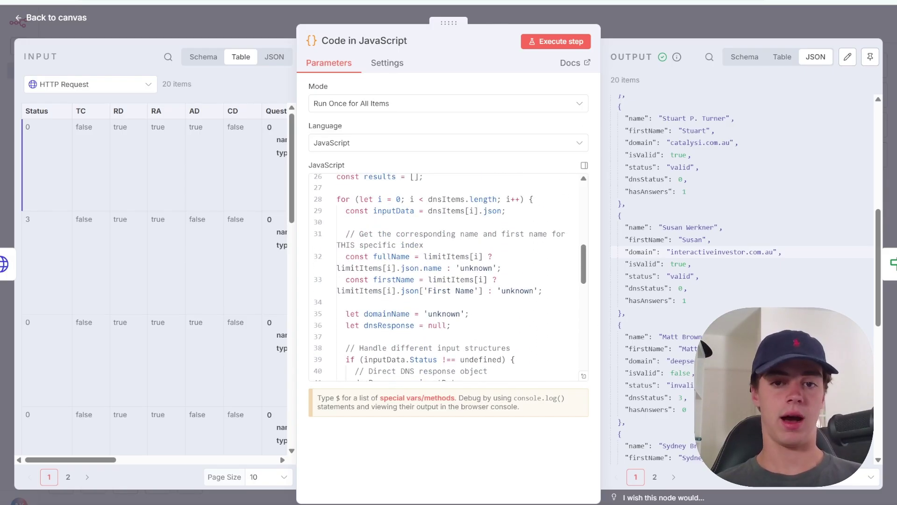
{"action": "scroll", "coordinate": [446, 276], "scroll_direction": "up", "scroll_amount": 3}
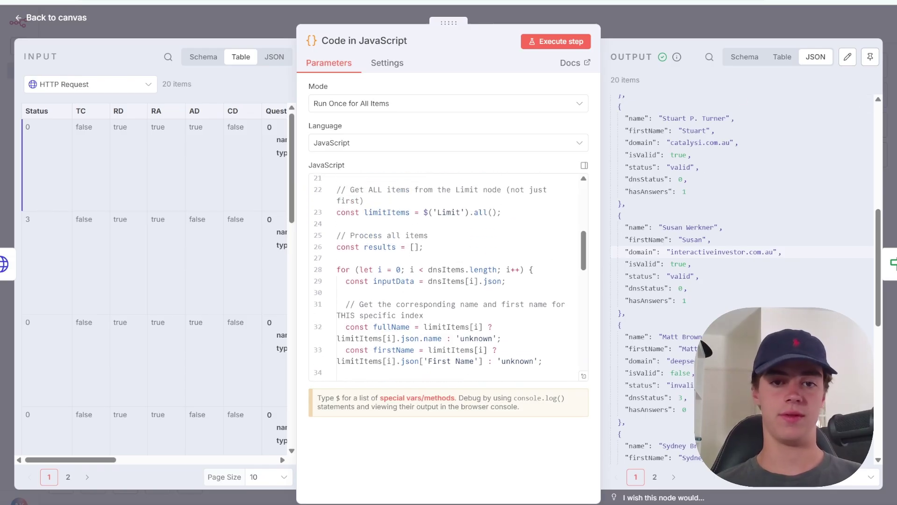
{"action": "scroll", "coordinate": [446, 276], "scroll_direction": "up", "scroll_amount": 5}
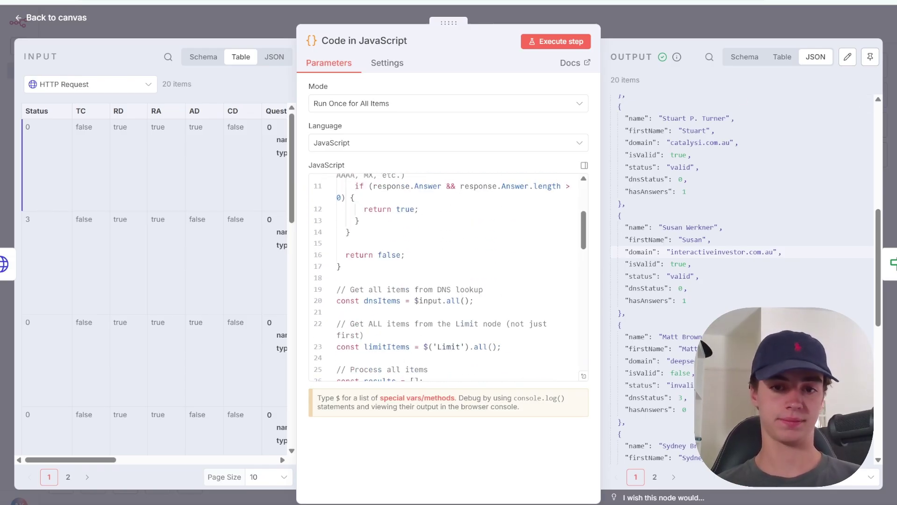
{"action": "scroll", "coordinate": [447, 276], "scroll_direction": "up", "scroll_amount": 3}
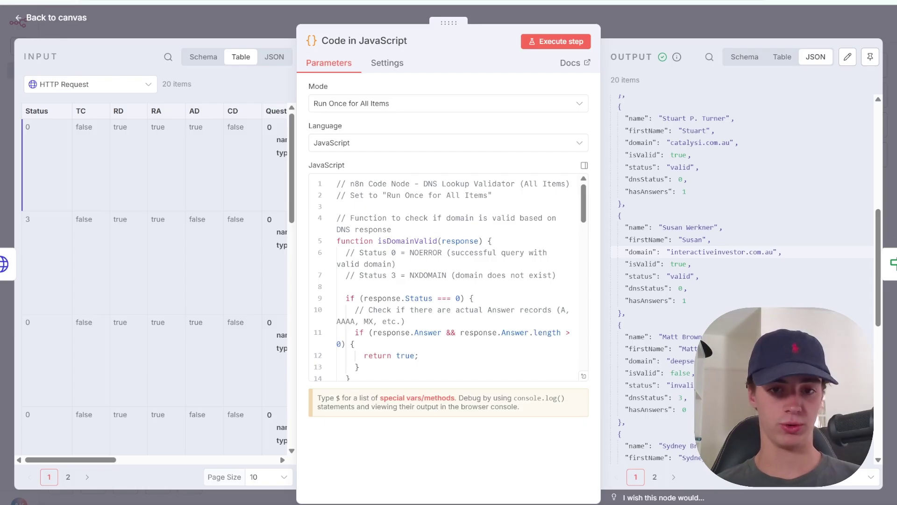
{"action": "scroll", "coordinate": [446, 276], "scroll_direction": "down", "scroll_amount": 15}
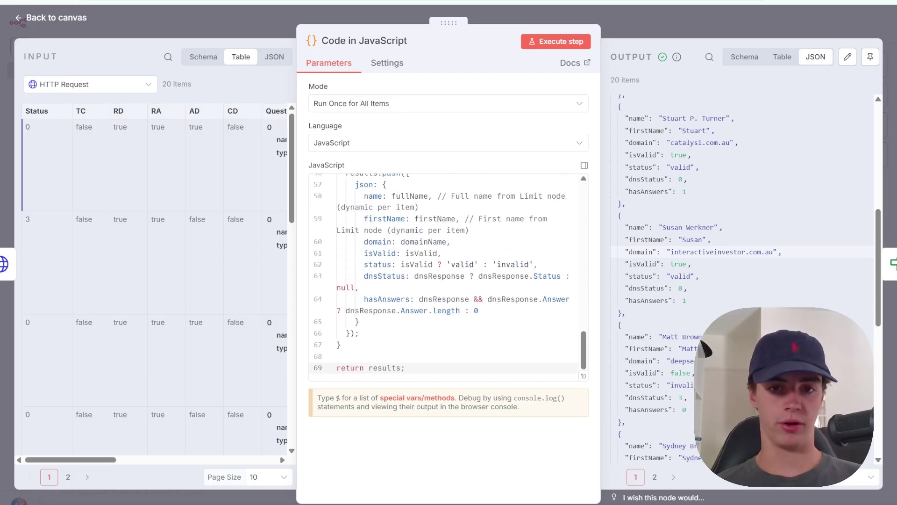
{"action": "left_click", "coordinate": [354, 230]}
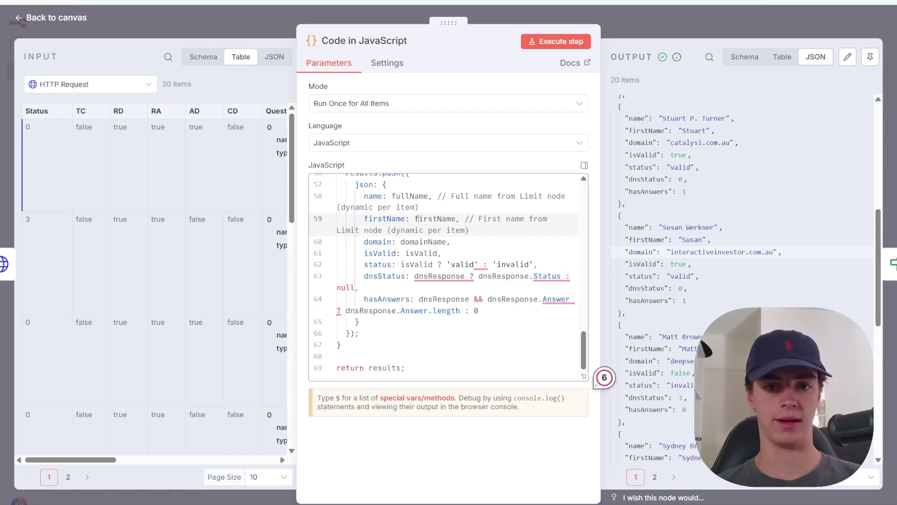
{"action": "scroll", "coordinate": [449, 276], "scroll_direction": "up", "scroll_amount": 1}
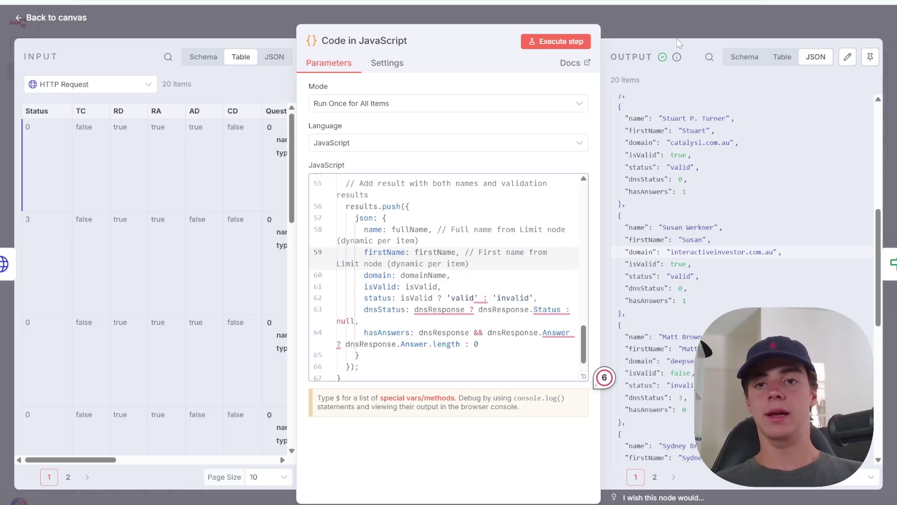
{"action": "left_click", "coordinate": [674, 27]}
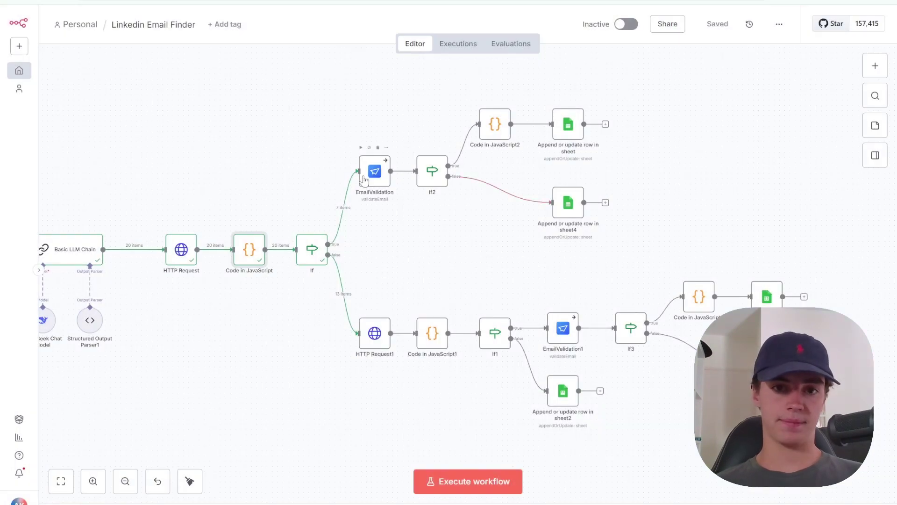
- Open the EmailValidation node, inspect how its Email expression joins firstName and domain, and close it
{"action": "double_click", "coordinate": [372, 183]}
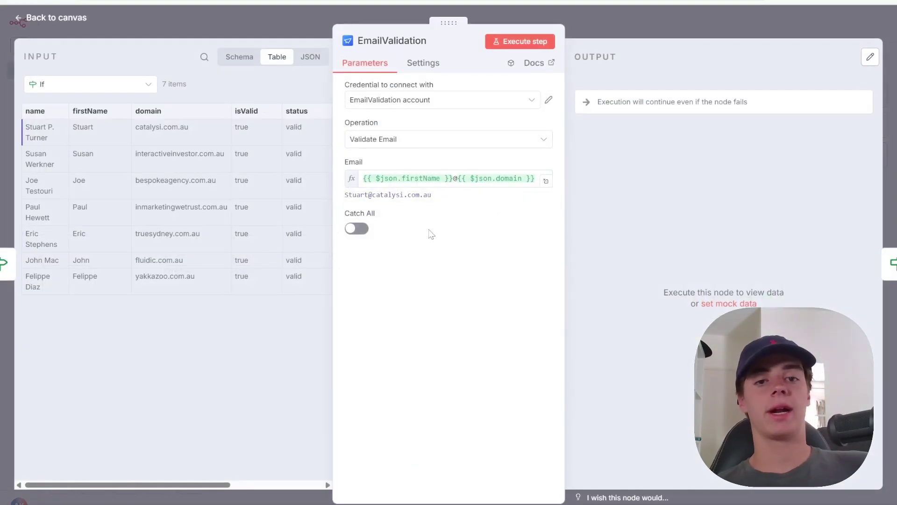
{"action": "left_click", "coordinate": [457, 178]}
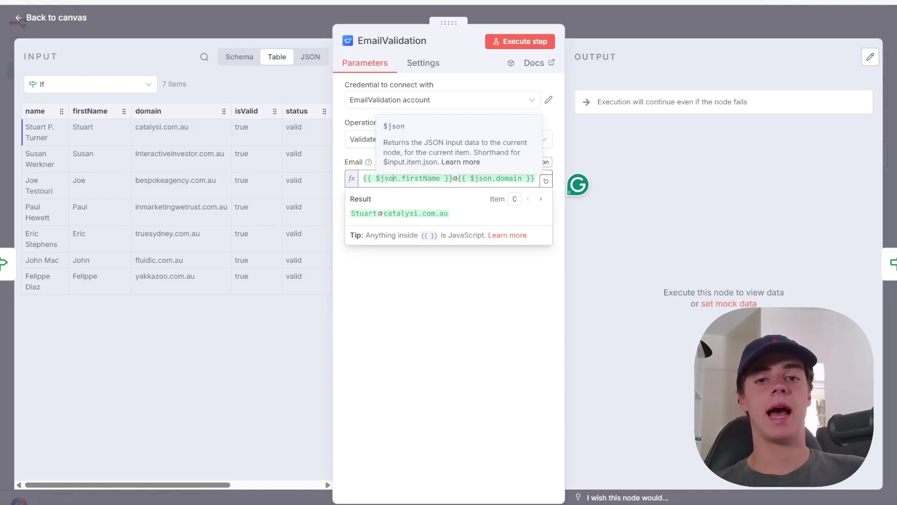
{"action": "left_click", "coordinate": [460, 293]}
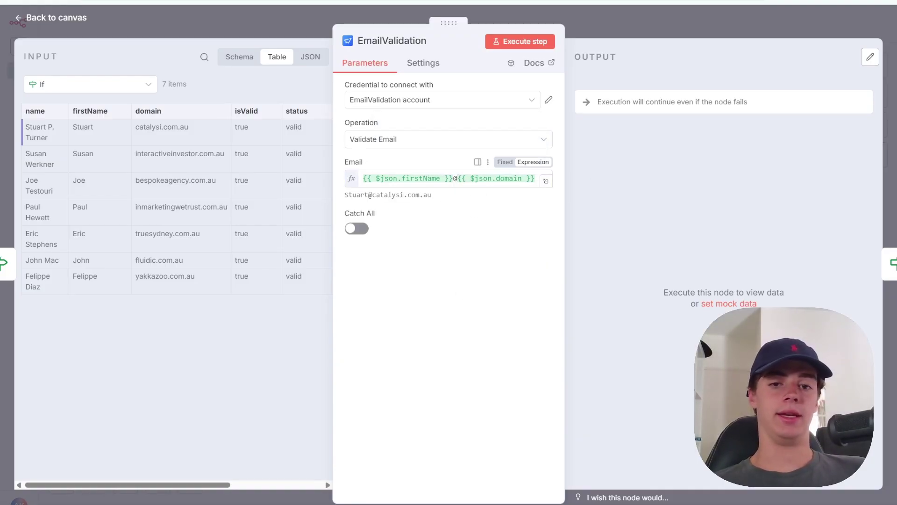
{"action": "left_click", "coordinate": [401, 178]}
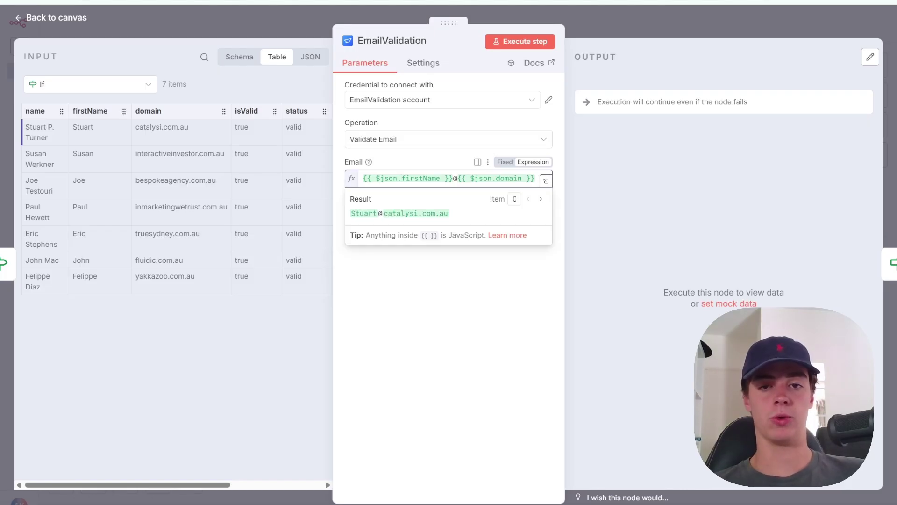
{"action": "left_click", "coordinate": [462, 305]}
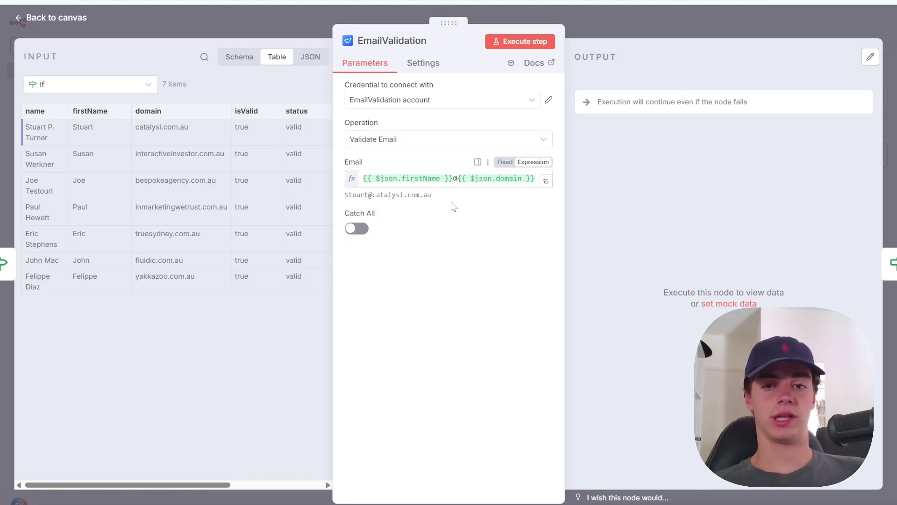
{"action": "left_click", "coordinate": [622, 36]}
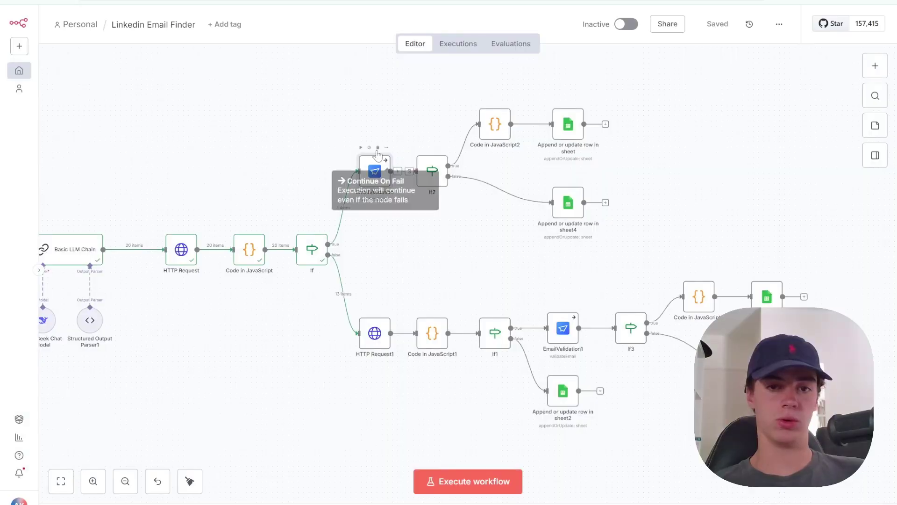
- Execute the EmailValidation node and the If2 node individually from the canvas
{"action": "left_click", "coordinate": [359, 146]}
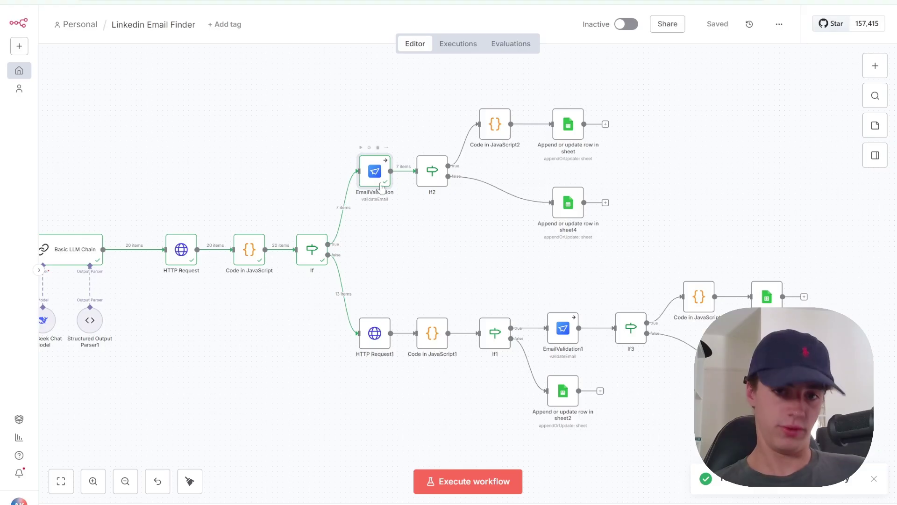
{"action": "left_click", "coordinate": [419, 148]}
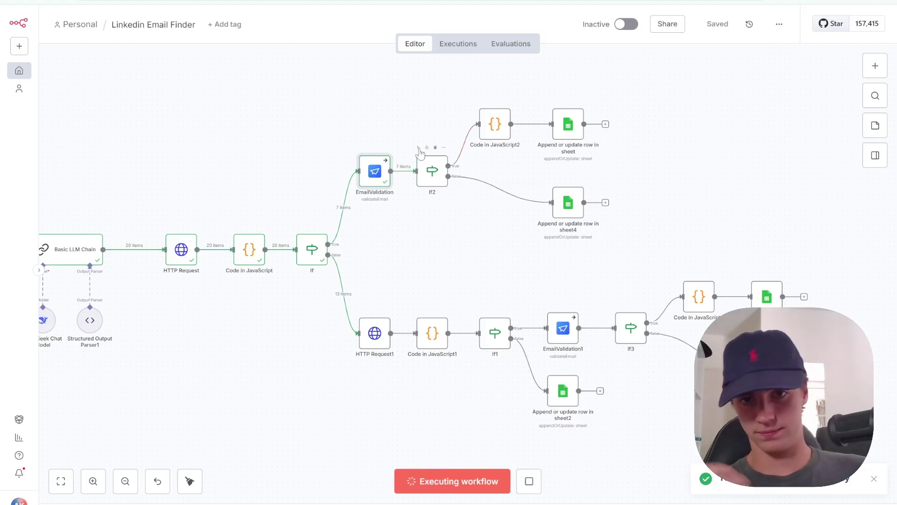
{"action": "scroll", "coordinate": [507, 232], "scroll_direction": "up", "scroll_amount": 1}
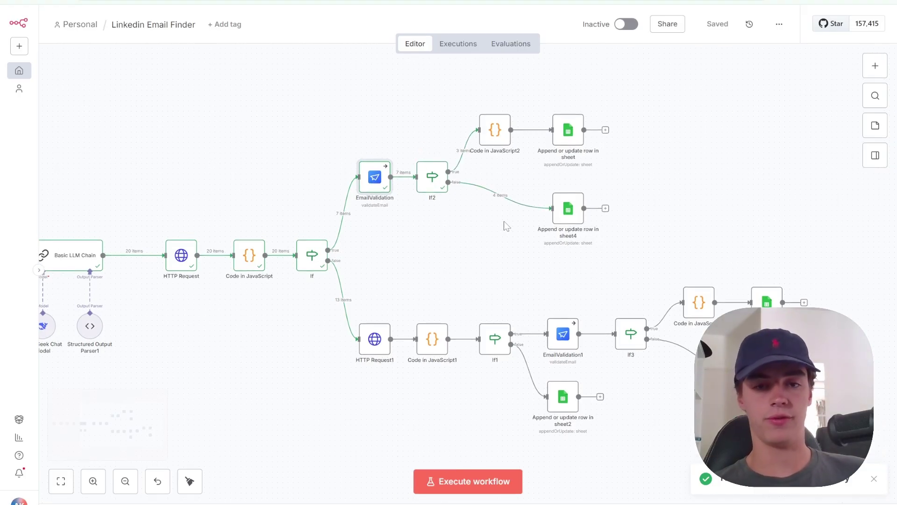
{"action": "left_click", "coordinate": [93, 481]}
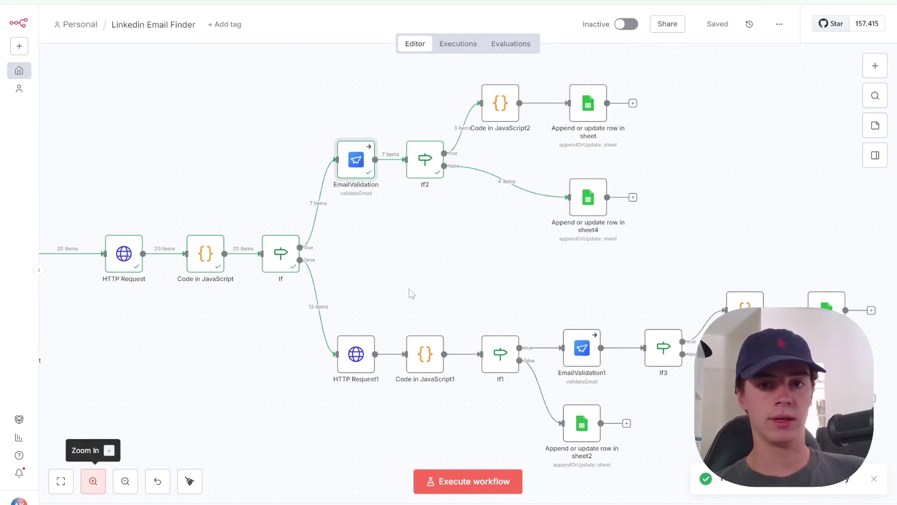
- Open the Code in JavaScript2 node and examine the If2 input table's columns, from email and user across to score, state and reason
{"action": "scroll", "coordinate": [475, 226], "scroll_direction": "up", "scroll_amount": 2}
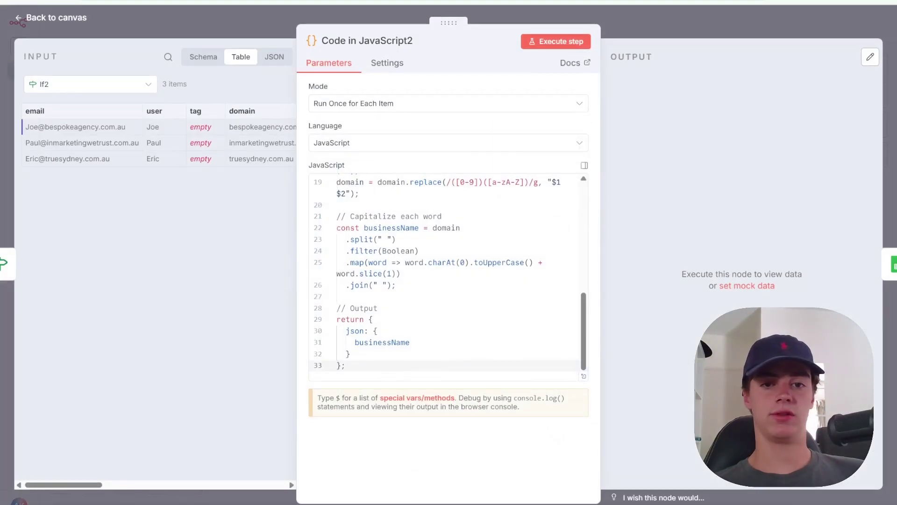
{"action": "scroll", "coordinate": [254, 216], "scroll_direction": "right", "scroll_amount": 5}
{"action": "scroll", "coordinate": [254, 216], "scroll_direction": "left", "scroll_amount": 5}
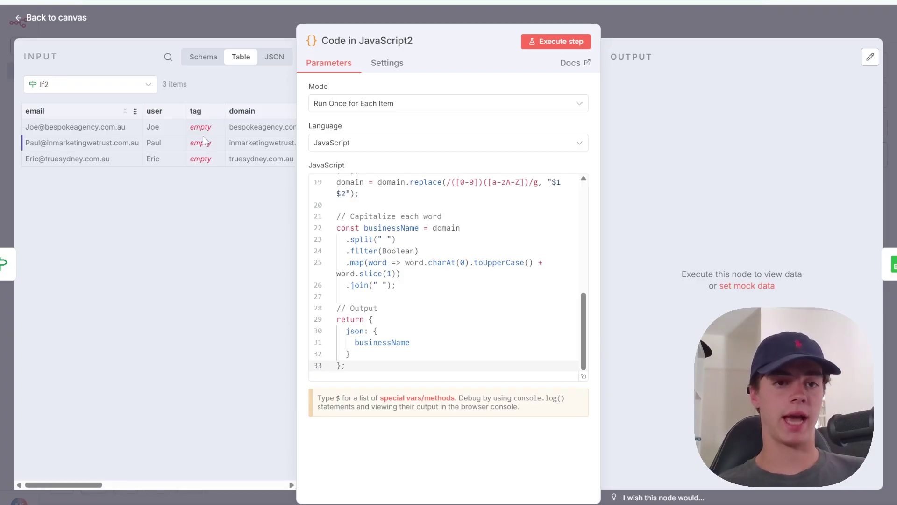
{"action": "scroll", "coordinate": [158, 162], "scroll_direction": "right", "scroll_amount": 5}
{"action": "scroll", "coordinate": [52, 176], "scroll_direction": "left", "scroll_amount": 5}
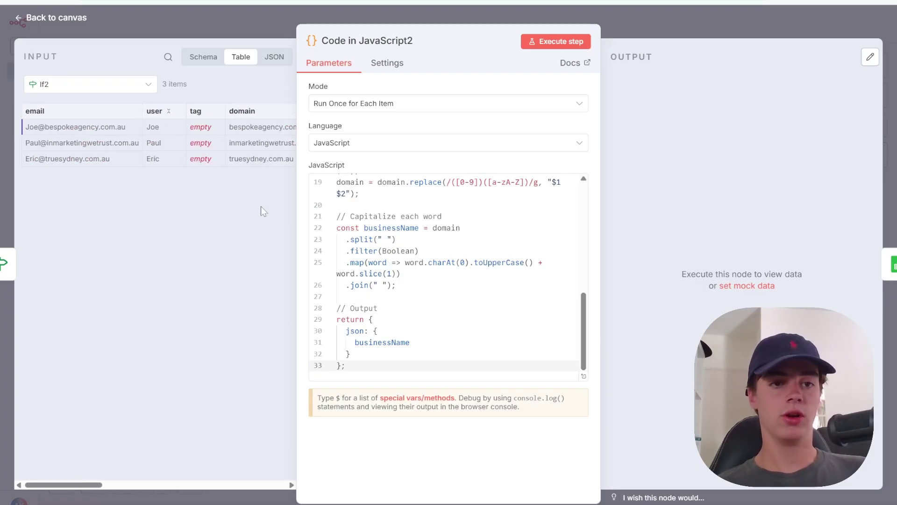
{"action": "scroll", "coordinate": [261, 206], "scroll_direction": "right", "scroll_amount": 3}
{"action": "scroll", "coordinate": [260, 207], "scroll_direction": "right", "scroll_amount": 10}
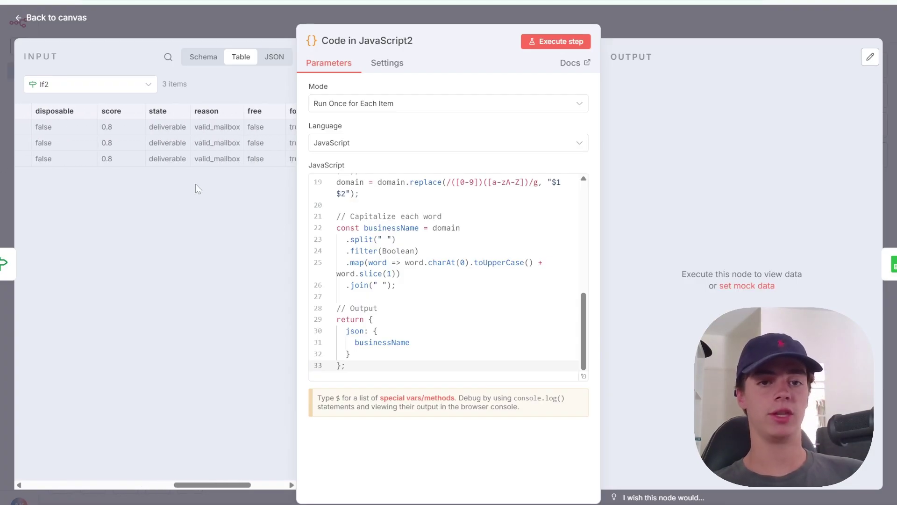
{"action": "scroll", "coordinate": [187, 182], "scroll_direction": "left", "scroll_amount": 15}
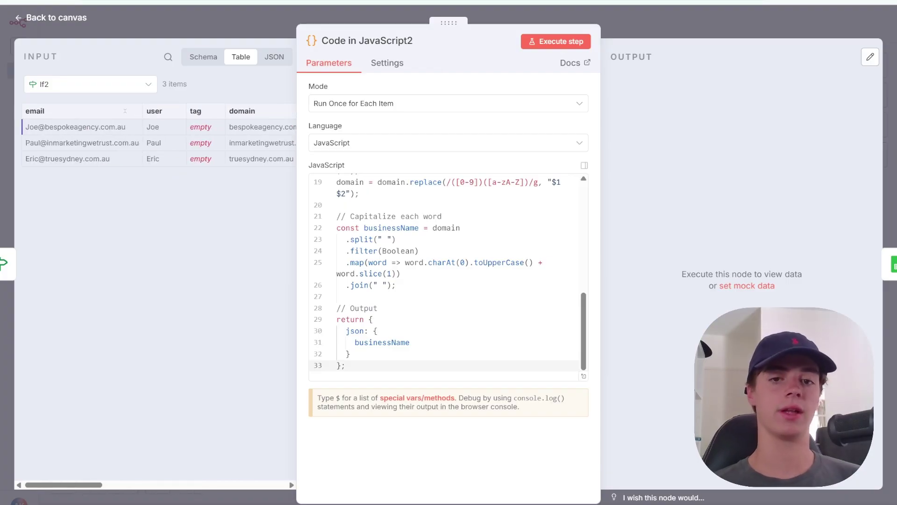
{"action": "scroll", "coordinate": [444, 281], "scroll_direction": "up", "scroll_amount": 3}
{"action": "scroll", "coordinate": [444, 280], "scroll_direction": "down", "scroll_amount": 3}
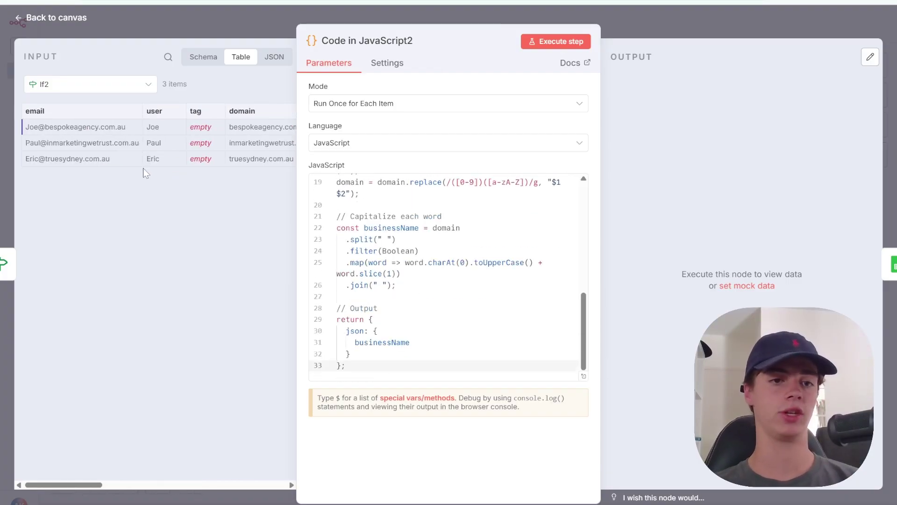
- Review the Code in JavaScript2 script from its output block up to the email line and back, and close the node
{"action": "scroll", "coordinate": [444, 276], "scroll_direction": "up", "scroll_amount": 2}
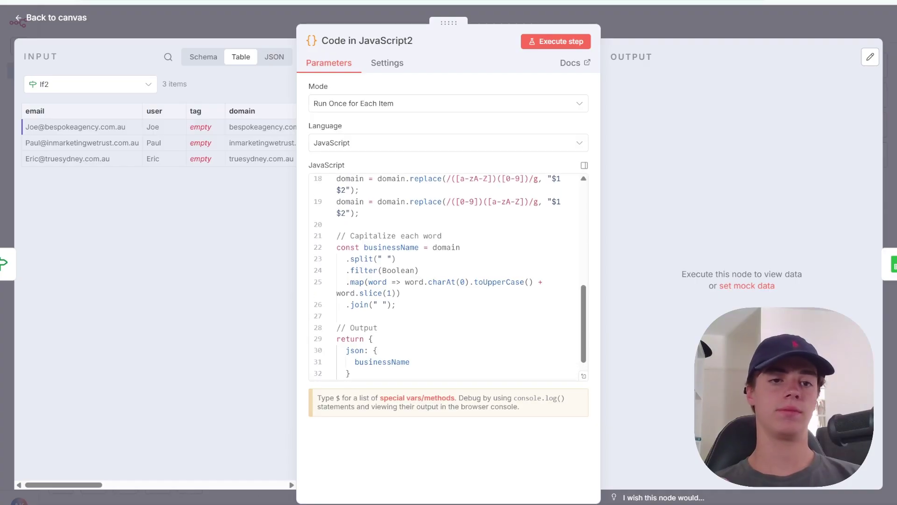
{"action": "scroll", "coordinate": [499, 299], "scroll_direction": "up", "scroll_amount": 1}
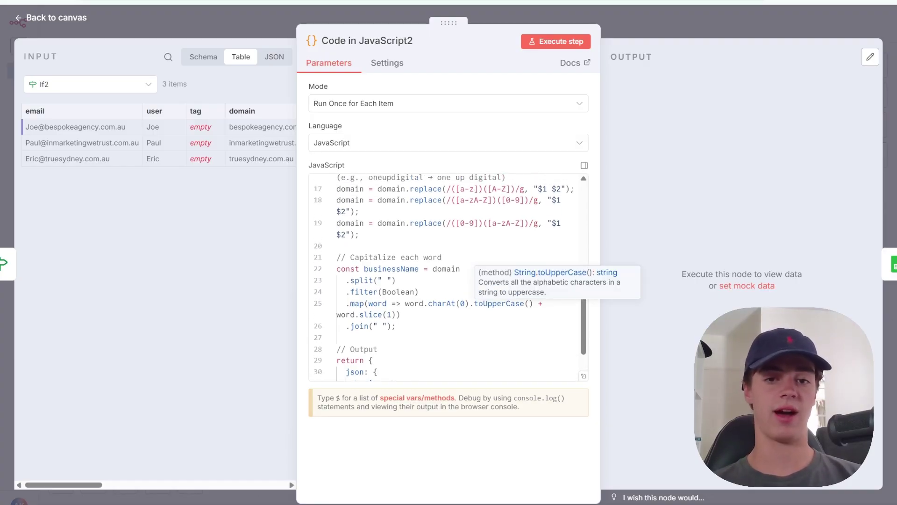
{"action": "scroll", "coordinate": [500, 299], "scroll_direction": "up", "scroll_amount": 4}
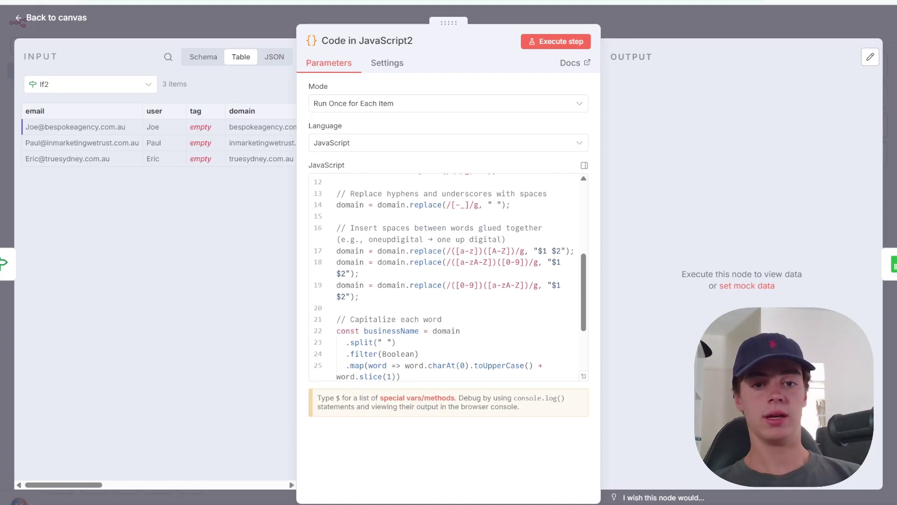
{"action": "scroll", "coordinate": [450, 276], "scroll_direction": "up", "scroll_amount": 2}
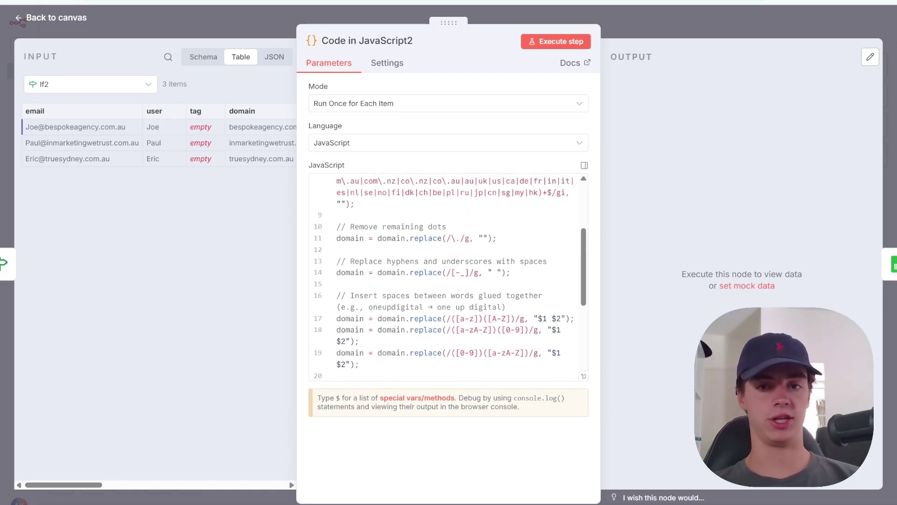
{"action": "scroll", "coordinate": [451, 277], "scroll_direction": "up", "scroll_amount": 2}
{"action": "scroll", "coordinate": [451, 277], "scroll_direction": "up", "scroll_amount": 2}
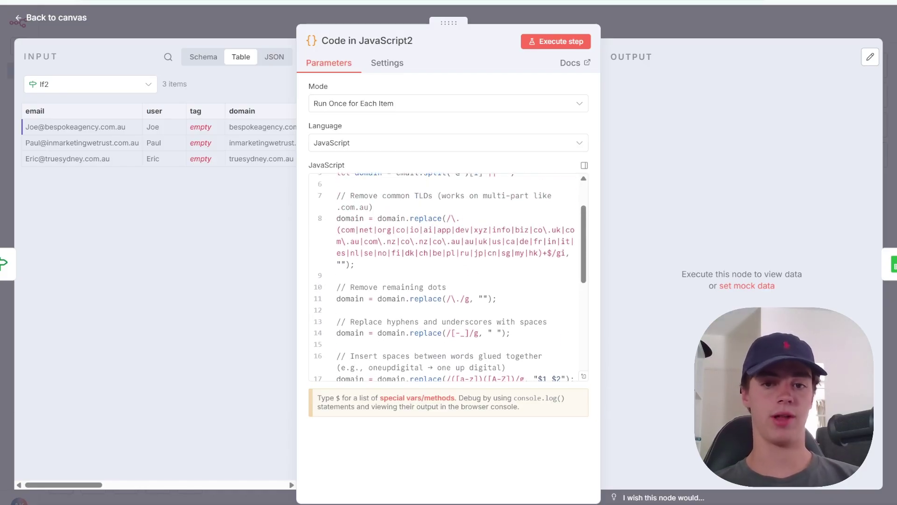
{"action": "scroll", "coordinate": [451, 277], "scroll_direction": "up", "scroll_amount": 1}
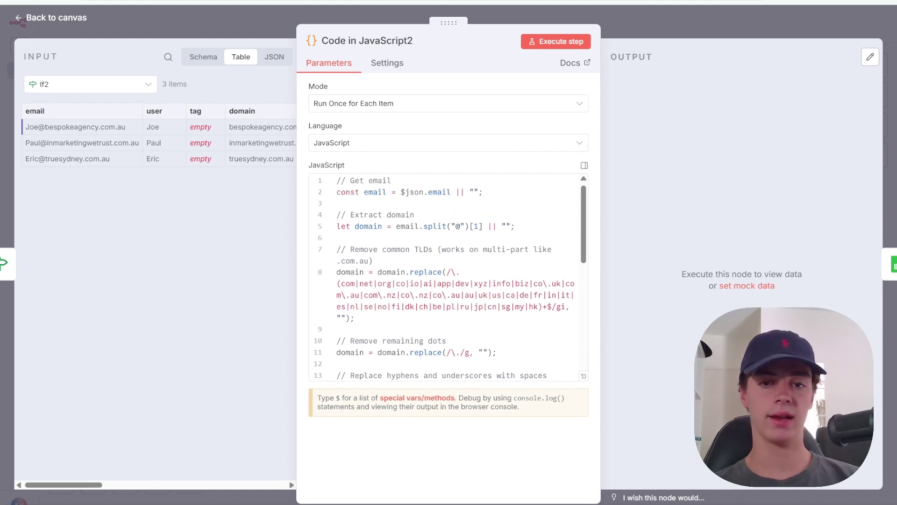
{"action": "scroll", "coordinate": [450, 278], "scroll_direction": "down", "scroll_amount": 5}
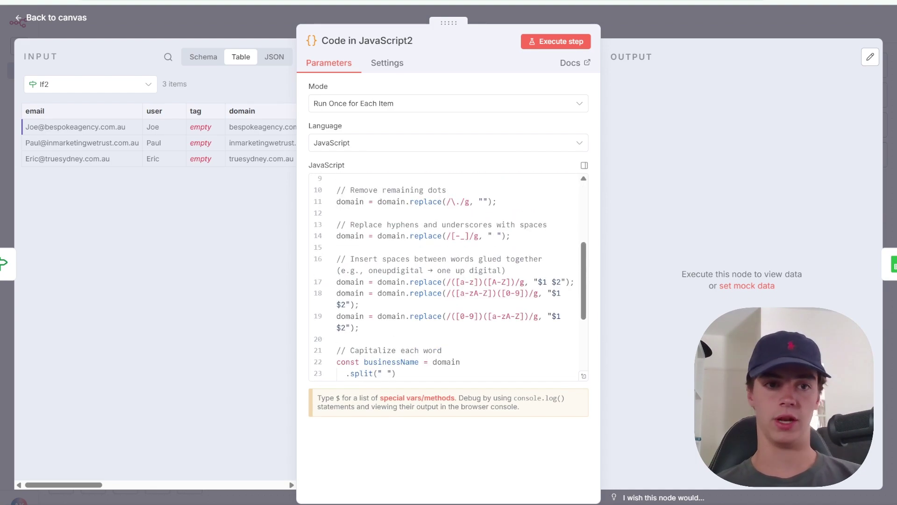
{"action": "scroll", "coordinate": [449, 276], "scroll_direction": "down", "scroll_amount": 6}
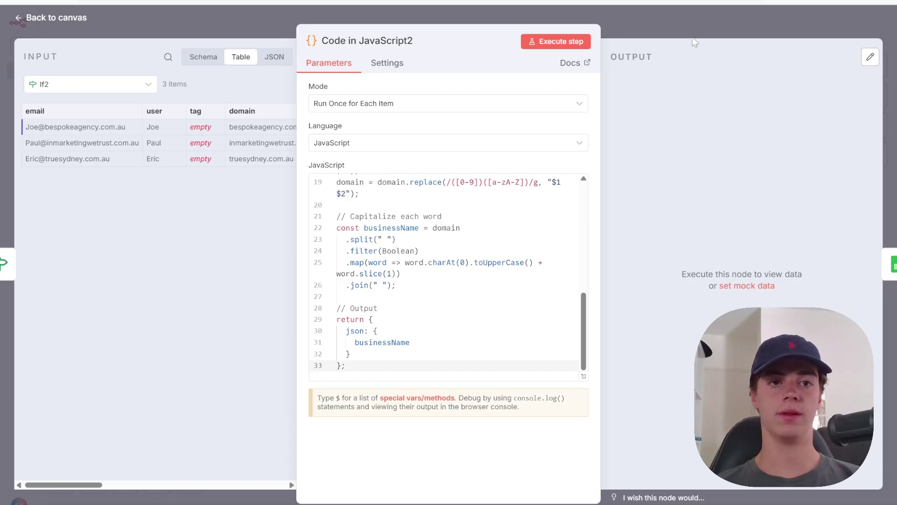
{"action": "key", "text": "Escape"}
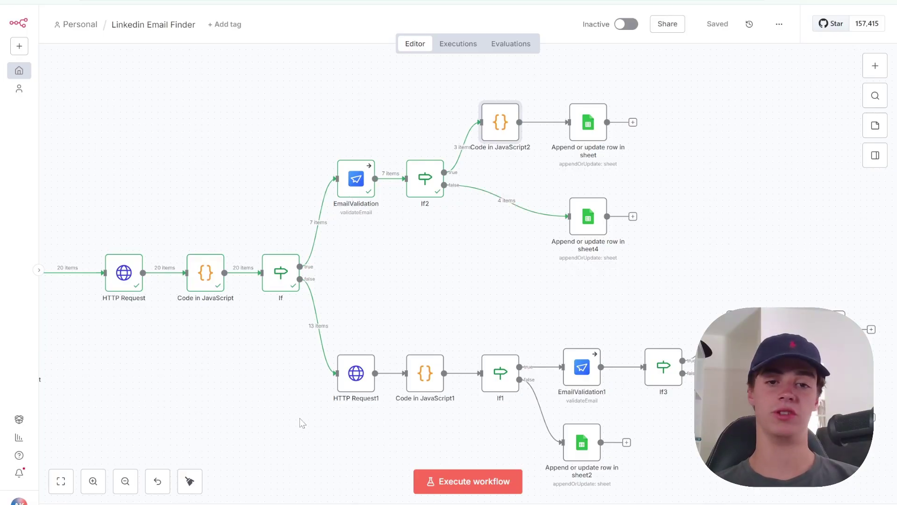
- Reopen and close the Code in JavaScript2 node, and execute it individually from the canvas
{"action": "double_click", "coordinate": [500, 128]}
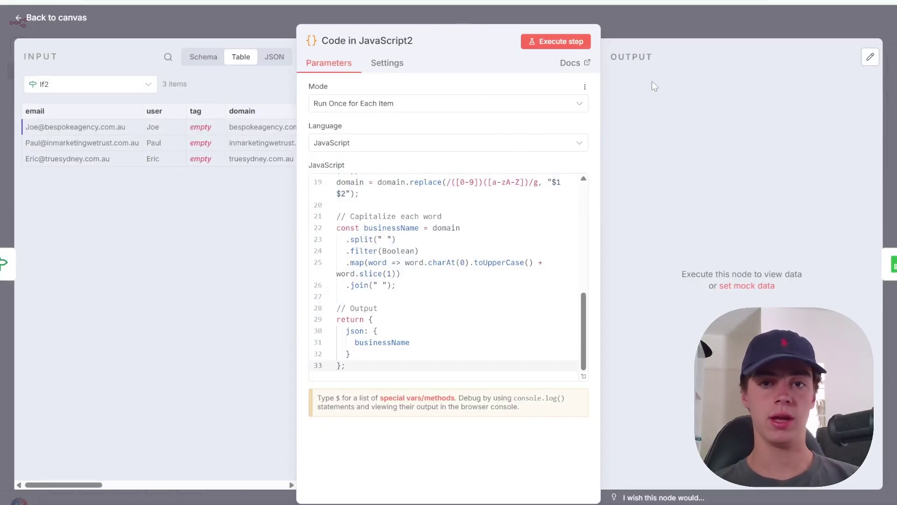
{"action": "left_click", "coordinate": [654, 34]}
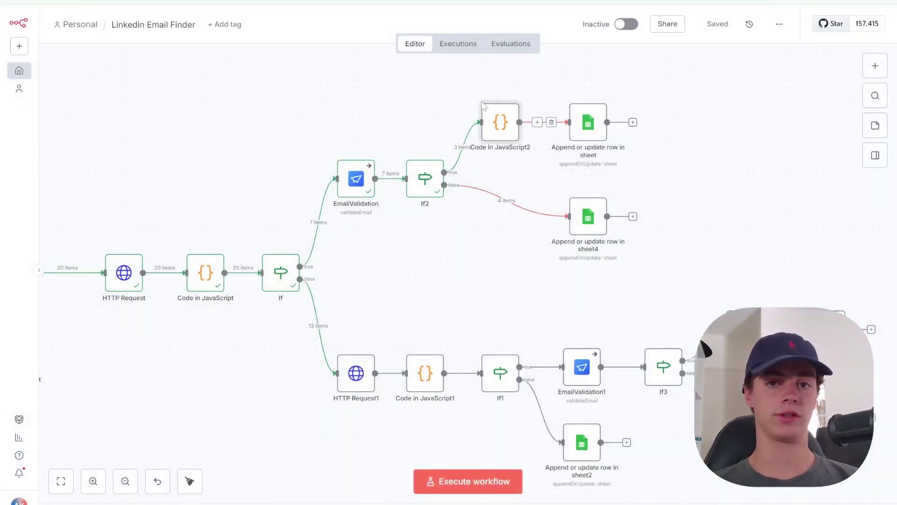
{"action": "left_click", "coordinate": [484, 94]}
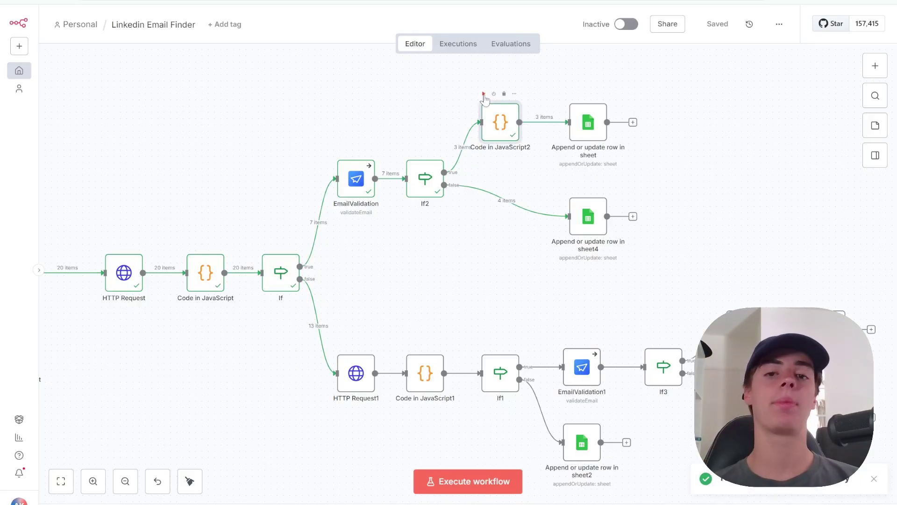
- Open the executed Code in JavaScript2 node, compare its businessName output with the input domains and the script, and close it
{"action": "double_click", "coordinate": [502, 135]}
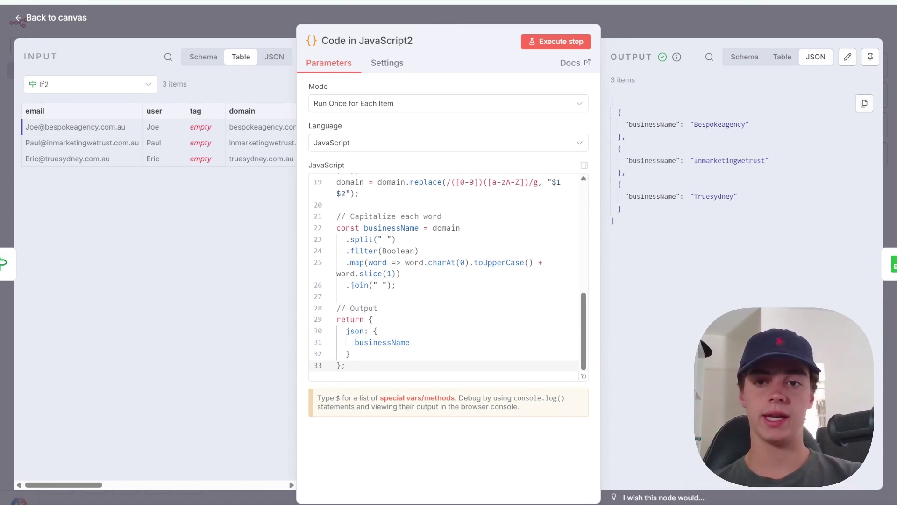
{"action": "left_click_drag", "start_coordinate": [737, 197], "coordinate": [623, 130]}
{"action": "left_click", "coordinate": [623, 129]}
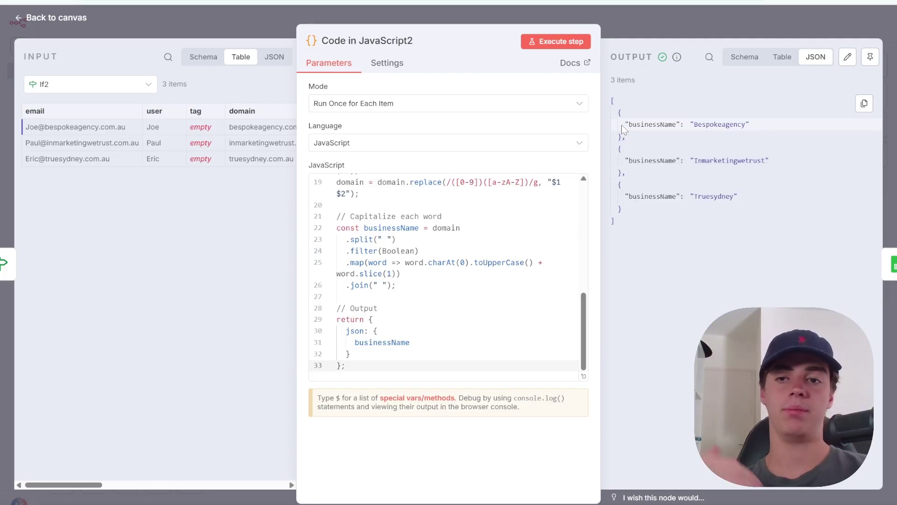
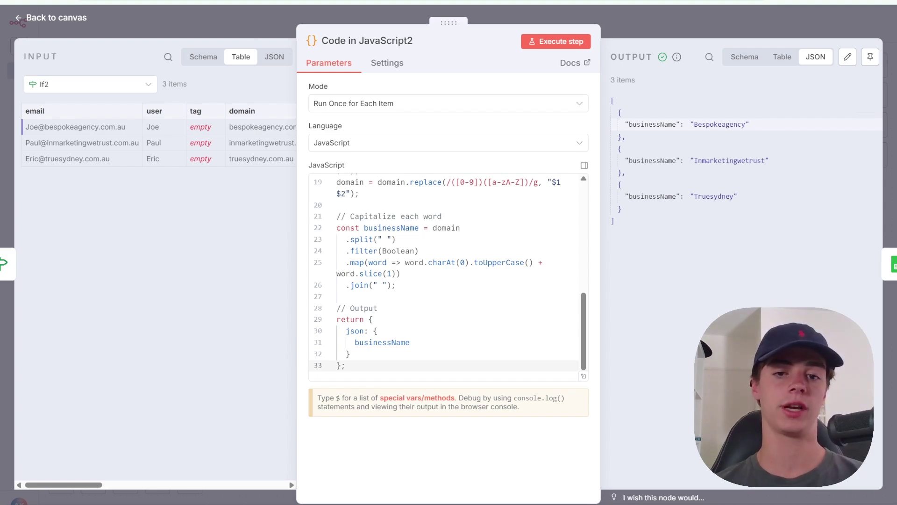
{"action": "scroll", "coordinate": [444, 276], "scroll_direction": "up", "scroll_amount": 3}
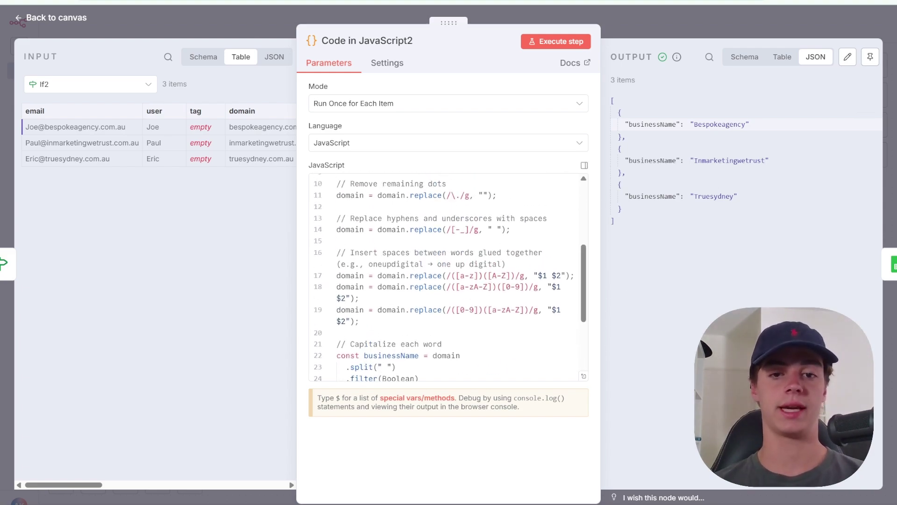
{"action": "scroll", "coordinate": [205, 136], "scroll_direction": "right", "scroll_amount": 2}
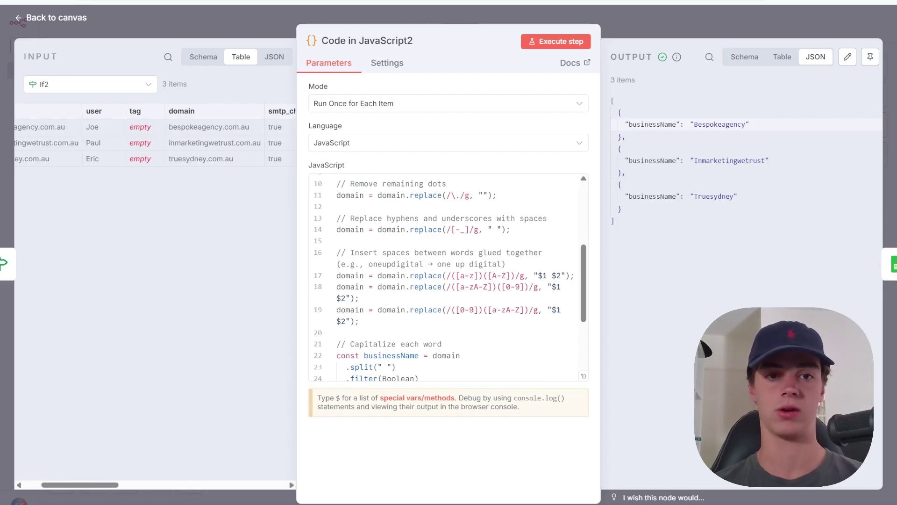
{"action": "left_click_drag", "start_coordinate": [744, 224], "coordinate": [612, 99]}
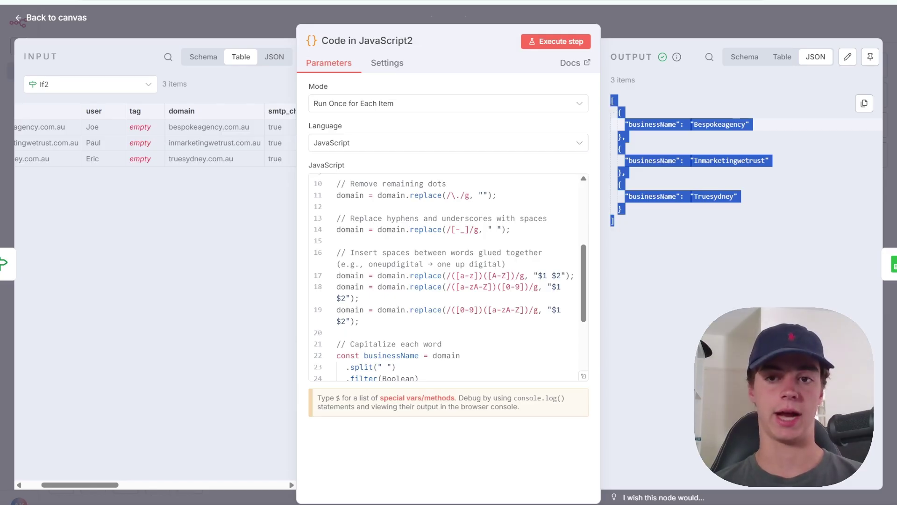
{"action": "left_click", "coordinate": [716, 150]}
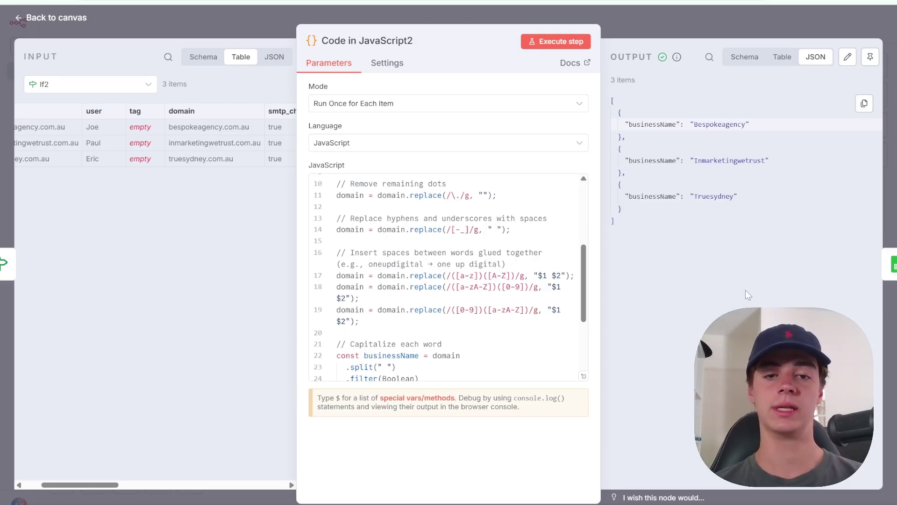
{"action": "scroll", "coordinate": [444, 281], "scroll_direction": "up", "scroll_amount": 5}
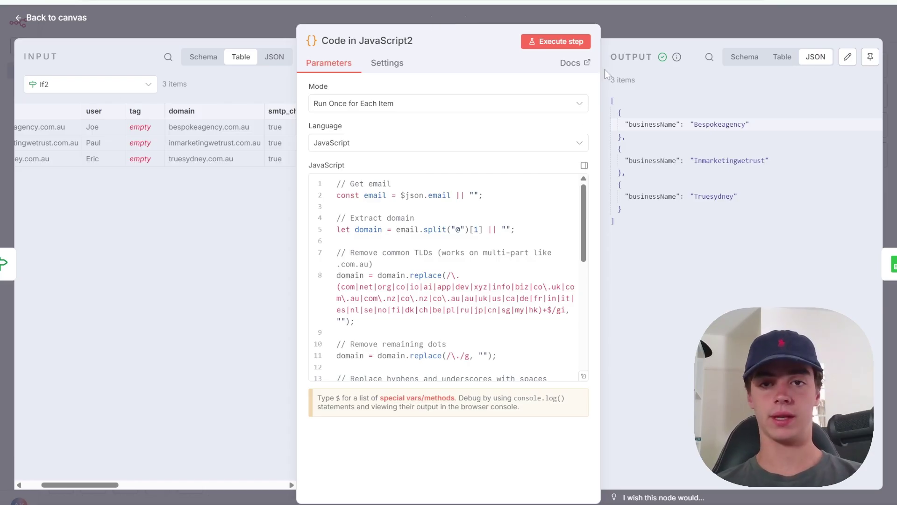
{"action": "left_click", "coordinate": [646, 32]}
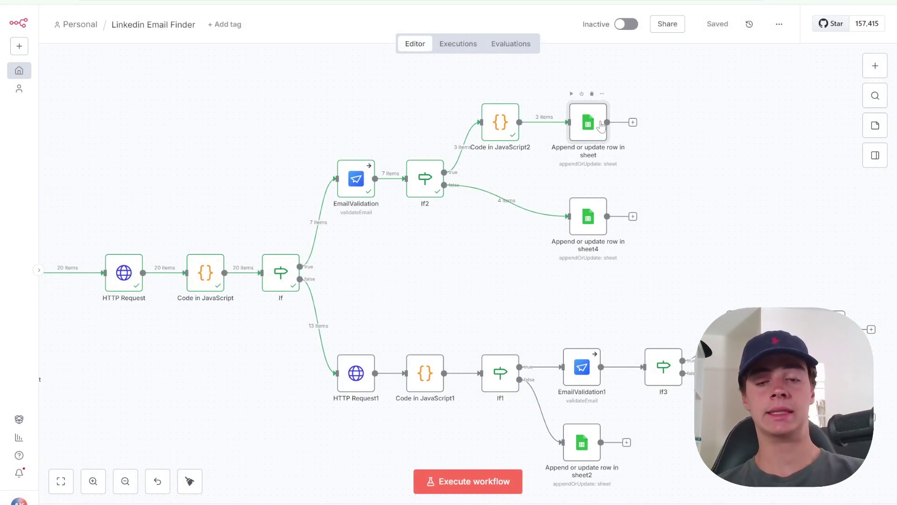
- Open the "Append or update row in sheet" node, inspect its name, Email Status and Email Address mappings, and close it
{"action": "double_click", "coordinate": [586, 134]}
{"action": "scroll", "coordinate": [449, 281], "scroll_direction": "down", "scroll_amount": 5}
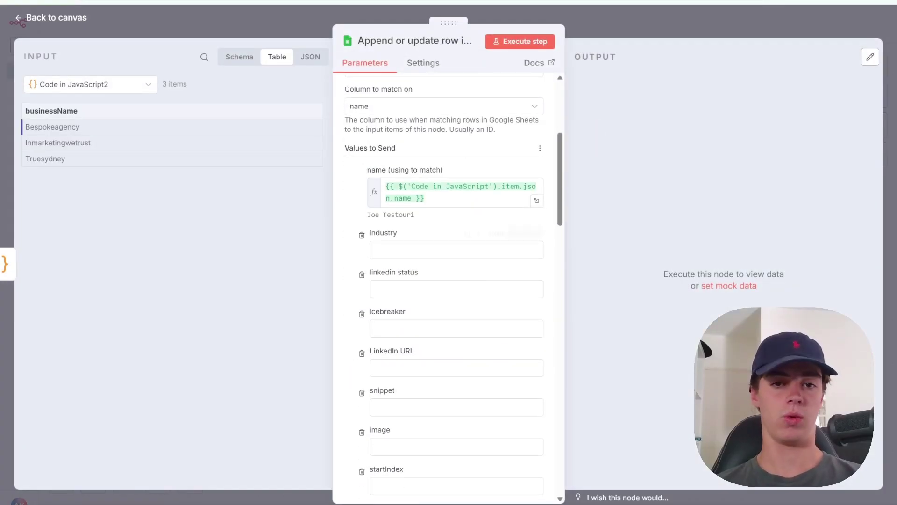
{"action": "scroll", "coordinate": [455, 192], "scroll_direction": "up", "scroll_amount": 1}
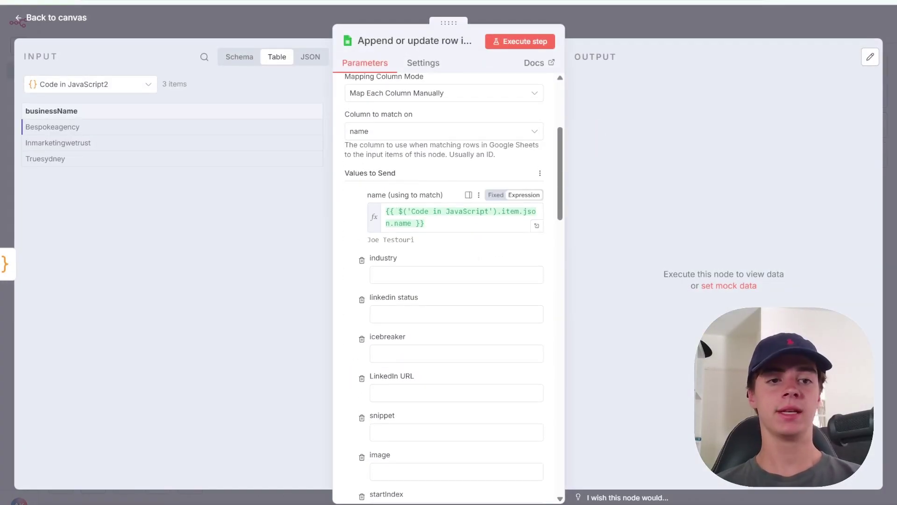
{"action": "left_click", "coordinate": [397, 219]}
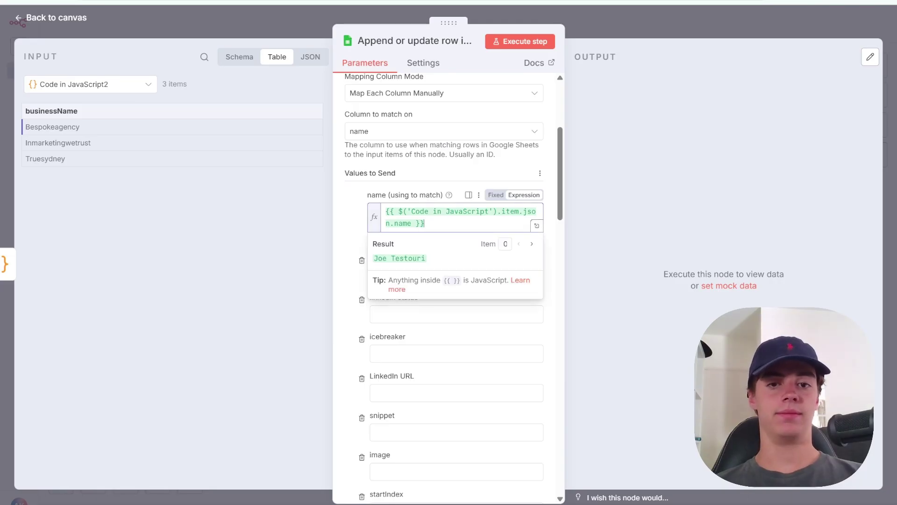
{"action": "left_click", "coordinate": [346, 216]}
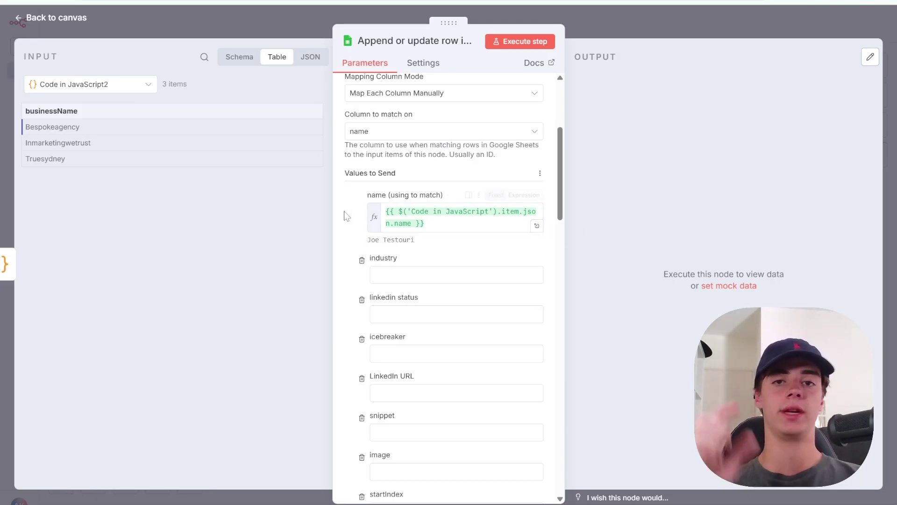
{"action": "scroll", "coordinate": [404, 293], "scroll_direction": "down", "scroll_amount": 5}
{"action": "scroll", "coordinate": [449, 280], "scroll_direction": "down", "scroll_amount": 3}
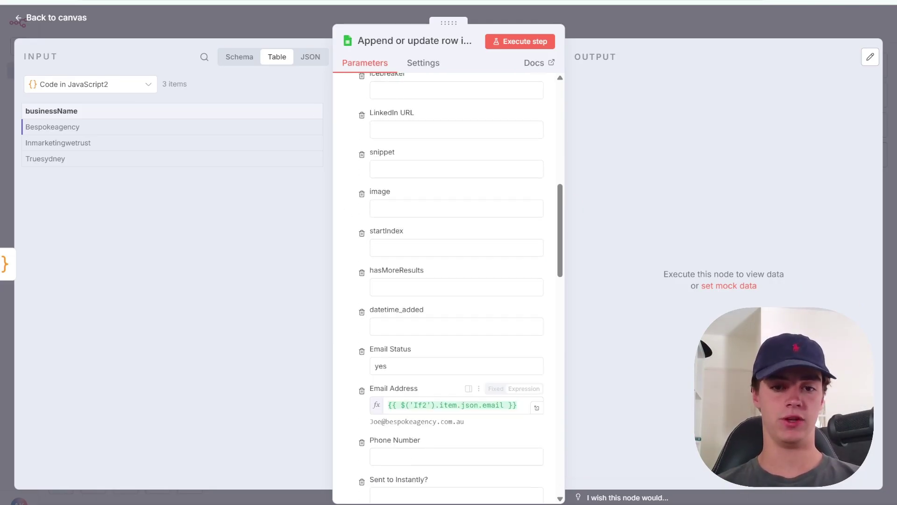
{"action": "double_click", "coordinate": [381, 366]}
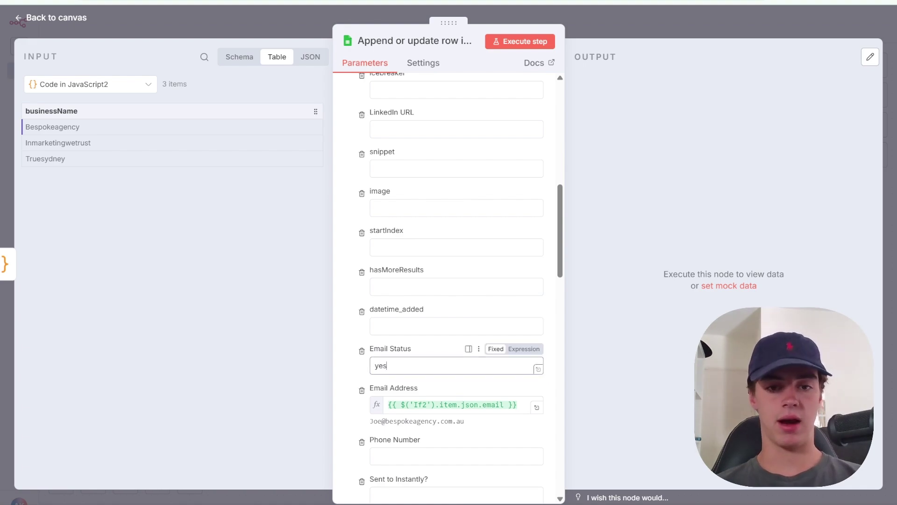
{"action": "left_click", "coordinate": [448, 405]}
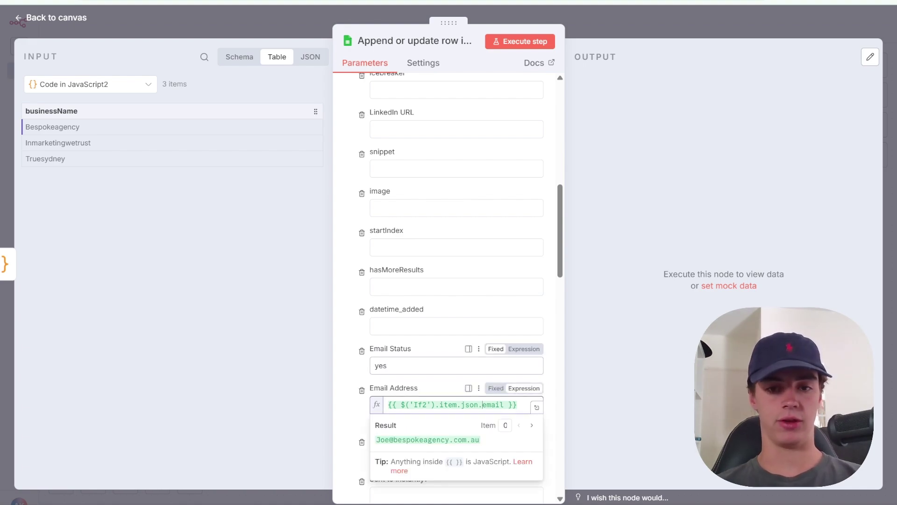
{"action": "left_click", "coordinate": [657, 33]}
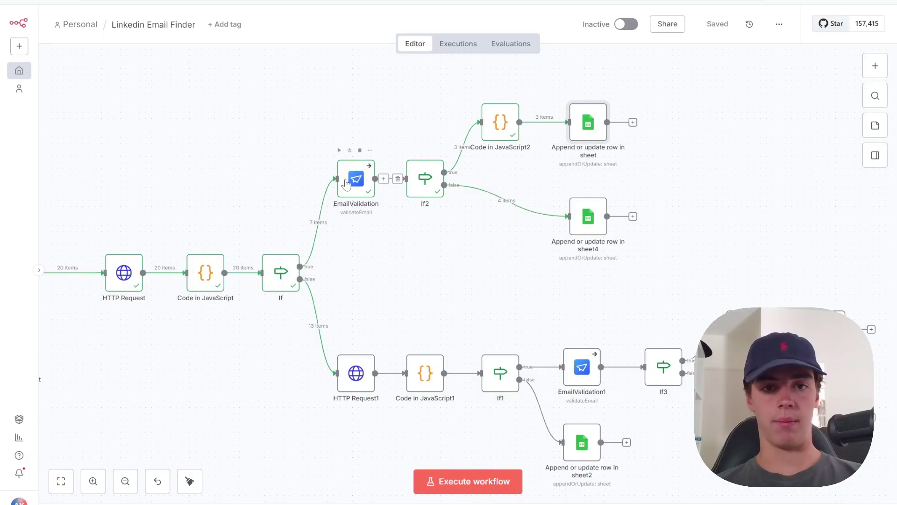
- Open the If2 node, check its state condition and True Branch output, and close it
{"action": "left_click", "coordinate": [425, 187]}
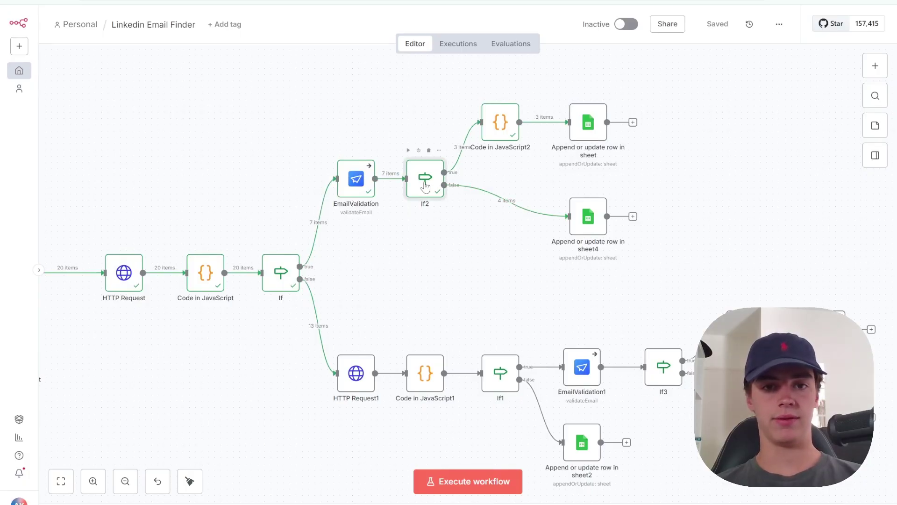
{"action": "double_click", "coordinate": [425, 187]}
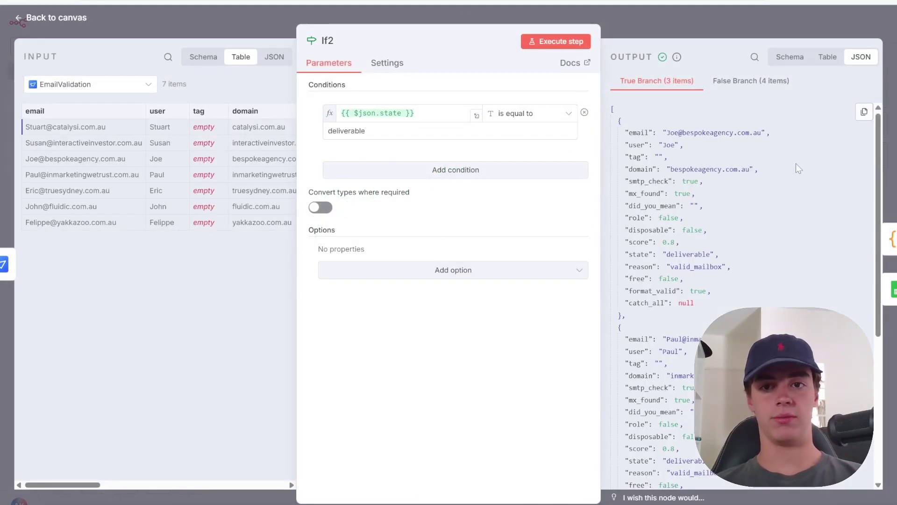
{"action": "left_click", "coordinate": [683, 17]}
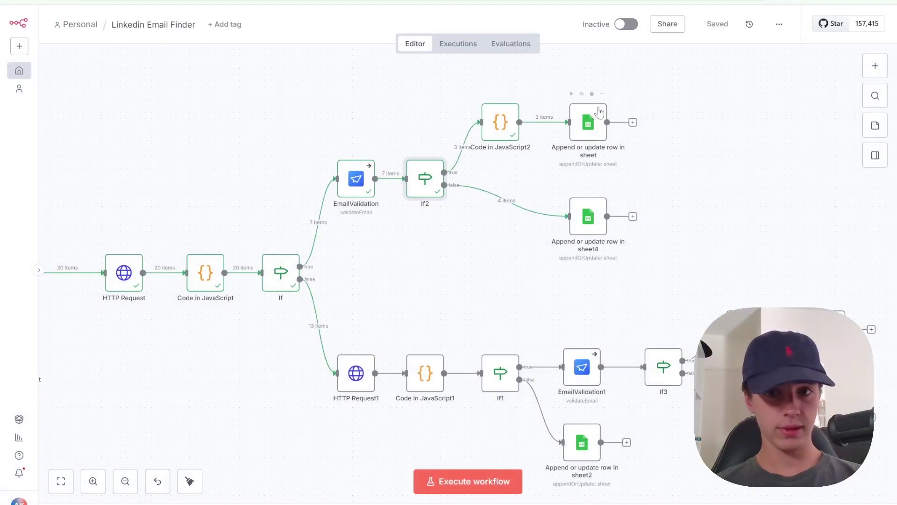
- Reopen the "Append or update row in sheet" node, review its target document, sheet and name-matching settings, and close it
{"action": "key", "text": "Return"}
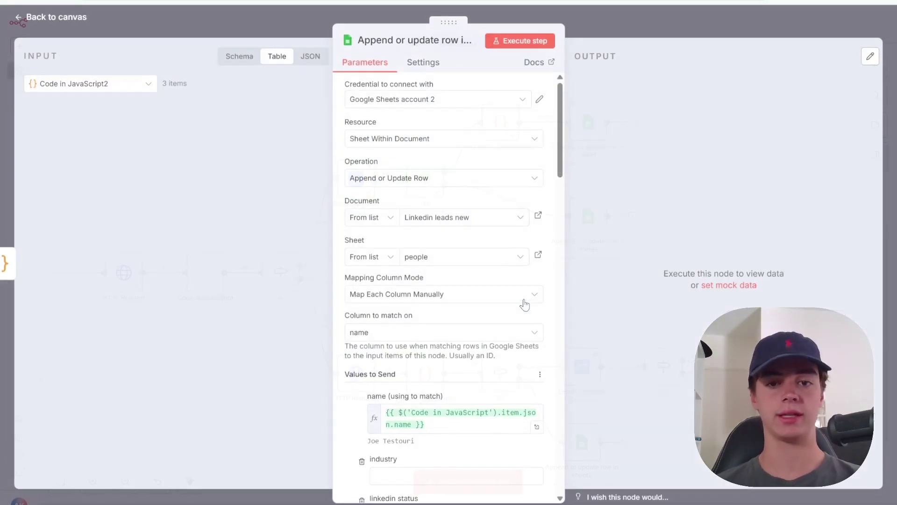
{"action": "scroll", "coordinate": [470, 383], "scroll_direction": "down", "scroll_amount": 5}
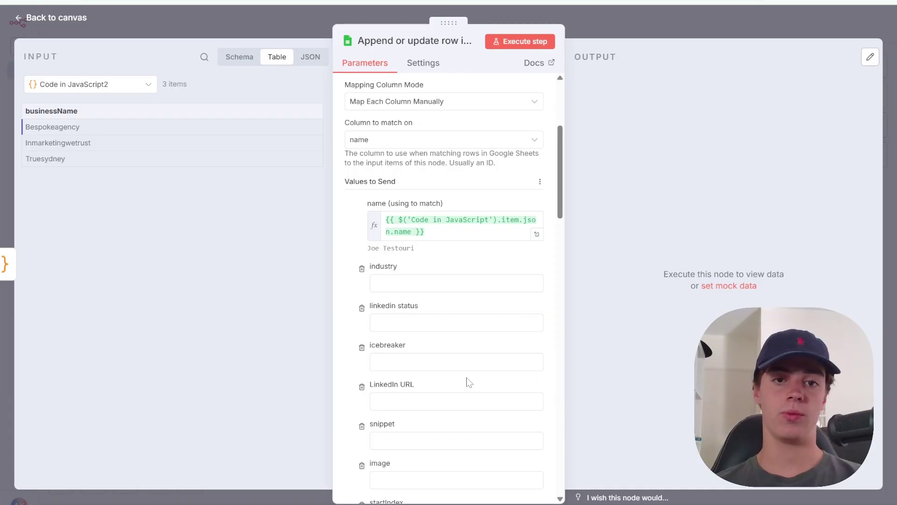
{"action": "scroll", "coordinate": [470, 382], "scroll_direction": "up", "scroll_amount": 3}
{"action": "left_click", "coordinate": [663, 29]}
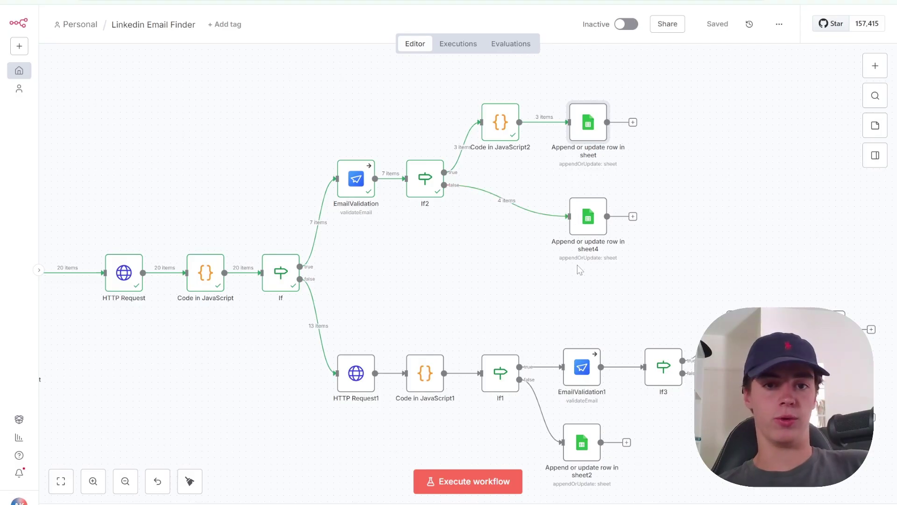
- Open the "Append or update row in sheet4" node, review its name matching and Email Status mapping, and close it
{"action": "double_click", "coordinate": [590, 220]}
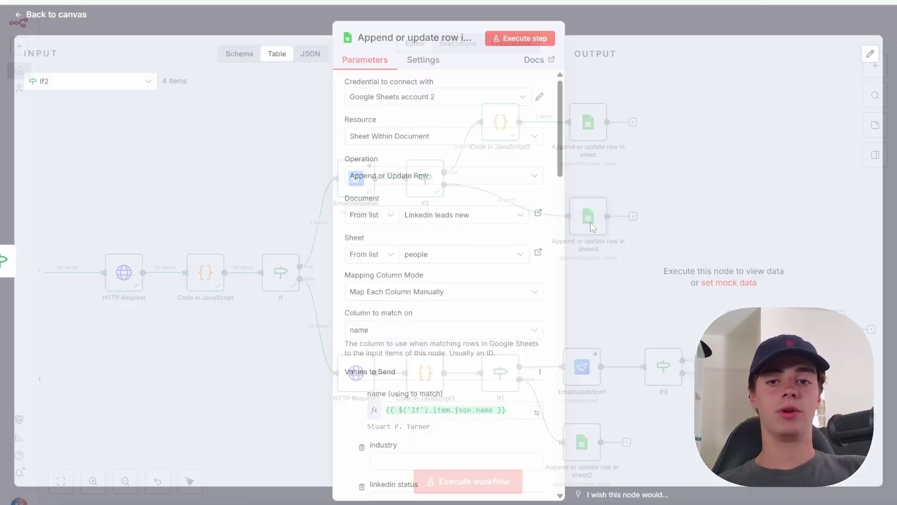
{"action": "scroll", "coordinate": [449, 281], "scroll_direction": "down", "scroll_amount": 2}
{"action": "scroll", "coordinate": [489, 385], "scroll_direction": "down", "scroll_amount": 10}
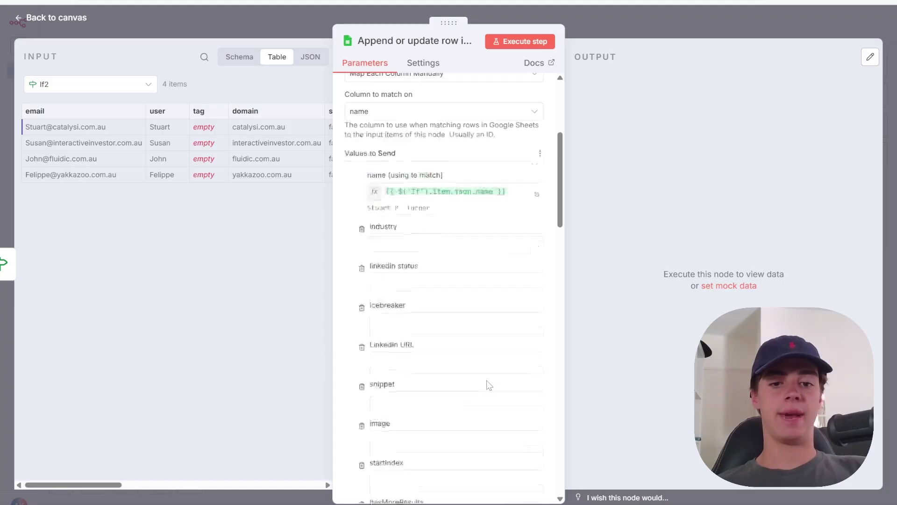
{"action": "scroll", "coordinate": [467, 346], "scroll_direction": "down", "scroll_amount": 1}
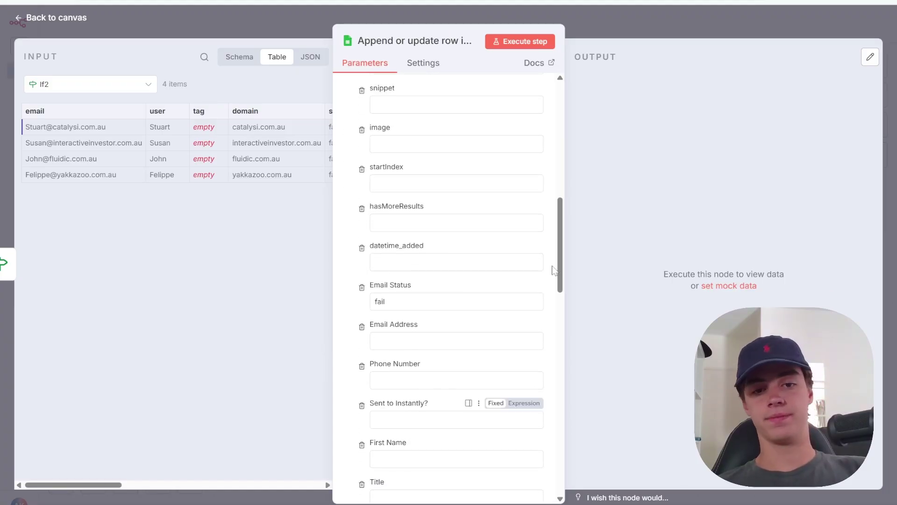
{"action": "scroll", "coordinate": [468, 290], "scroll_direction": "down", "scroll_amount": 3}
{"action": "left_click", "coordinate": [624, 35]}
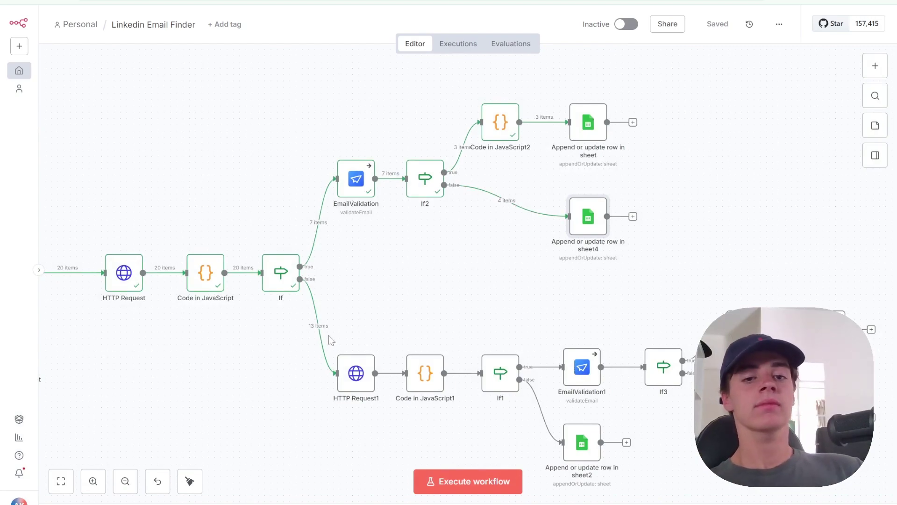
- Open the HTTP Request1 node, inspect its DNS lookup URL with the domain_com expression and its input domains, and close it
{"action": "scroll", "coordinate": [337, 341], "scroll_direction": "down", "scroll_amount": 2}
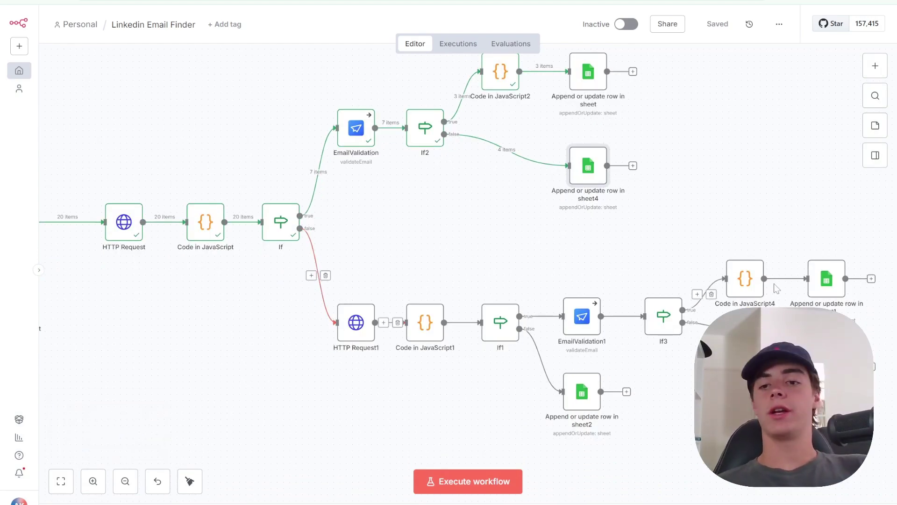
{"action": "double_click", "coordinate": [340, 338]}
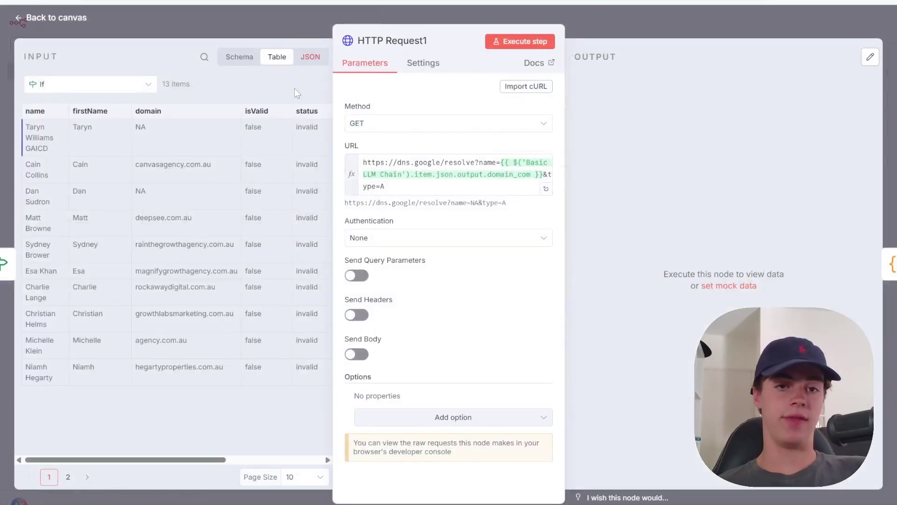
{"action": "left_click", "coordinate": [247, 21]}
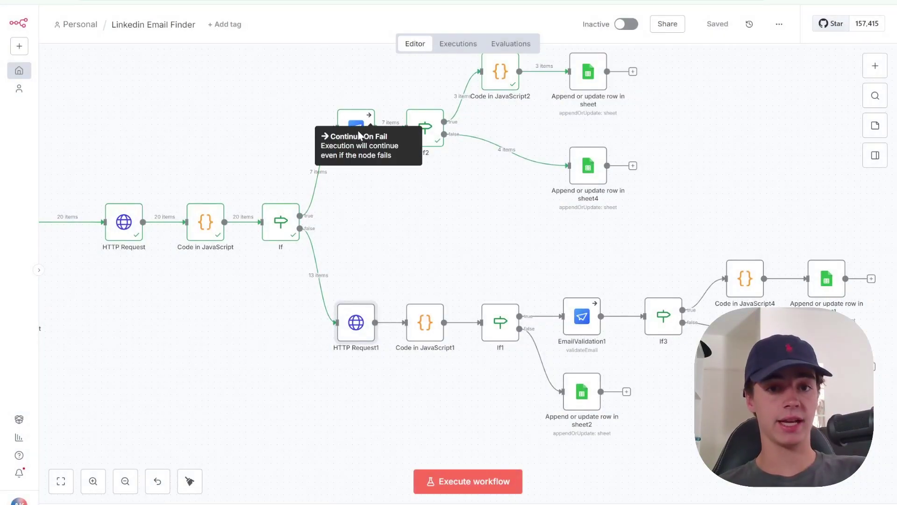
{"action": "double_click", "coordinate": [354, 327]}
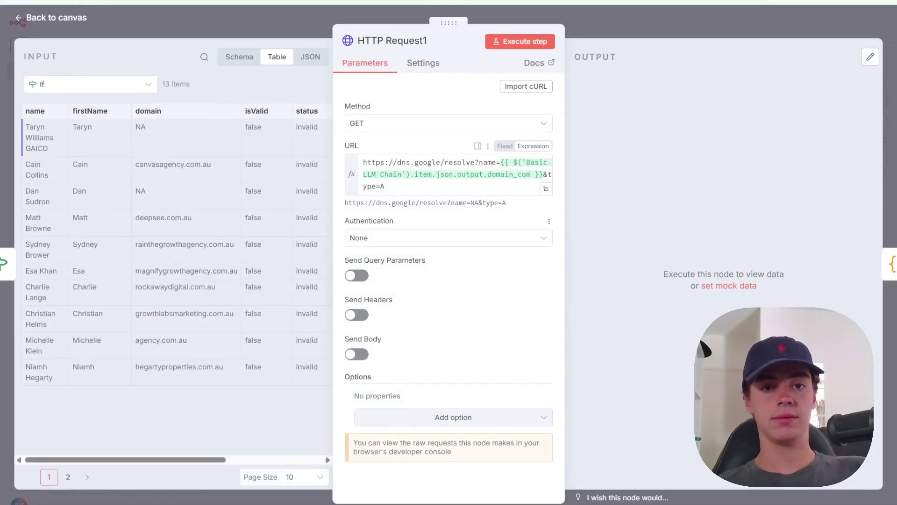
{"action": "left_click", "coordinate": [385, 186]}
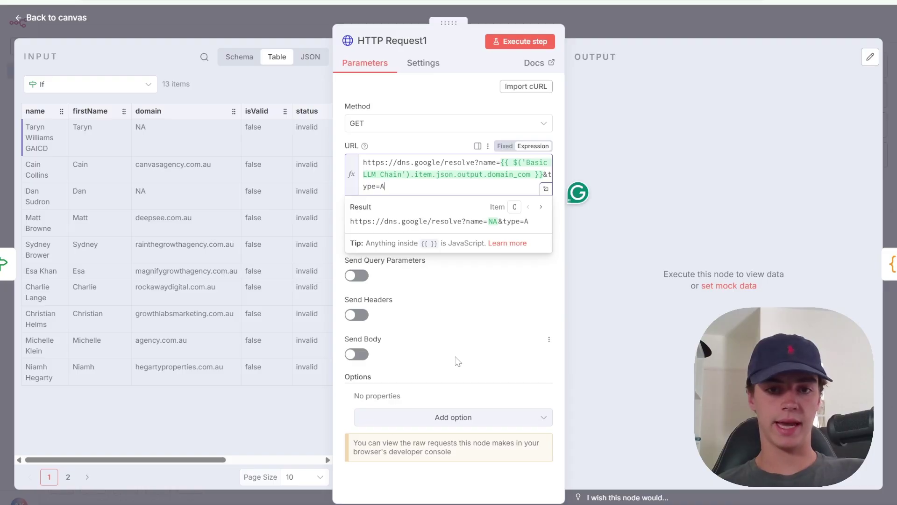
{"action": "left_click", "coordinate": [458, 362]}
{"action": "left_click", "coordinate": [628, 27]}
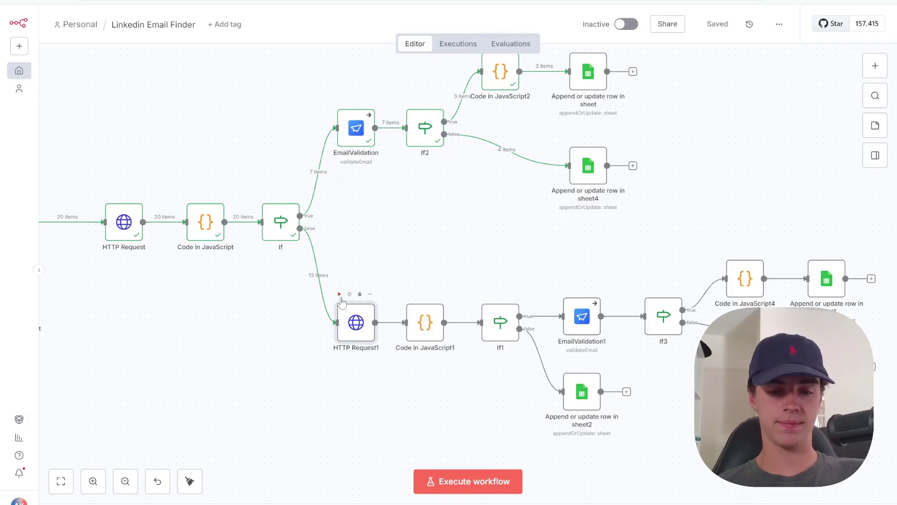
- Execute the HTTP Request1 node, examine the DNS responses for the .com domains in its output, and close it
{"action": "left_click", "coordinate": [340, 294]}
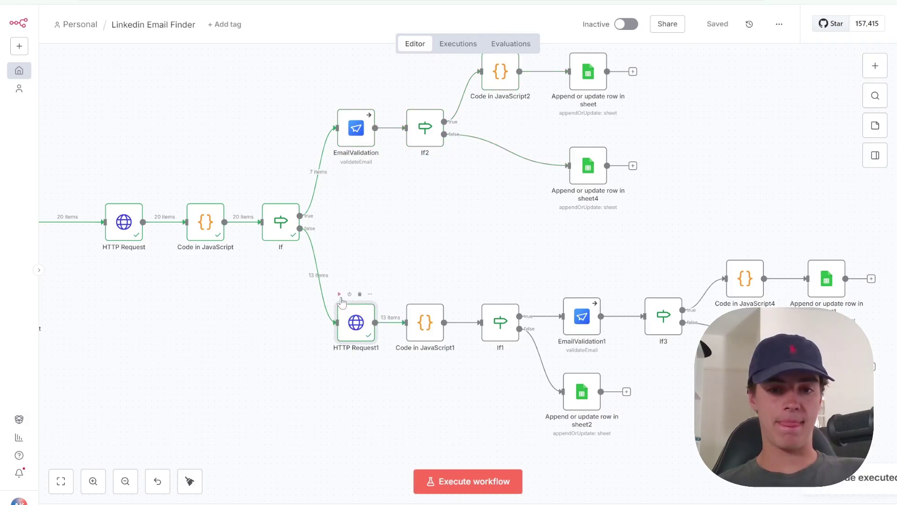
{"action": "double_click", "coordinate": [346, 331]}
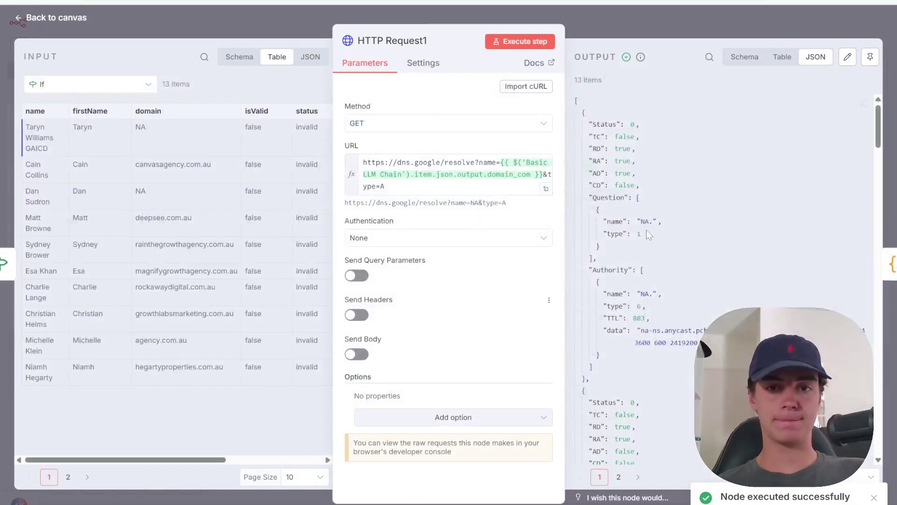
{"action": "scroll", "coordinate": [751, 290], "scroll_direction": "down", "scroll_amount": 5}
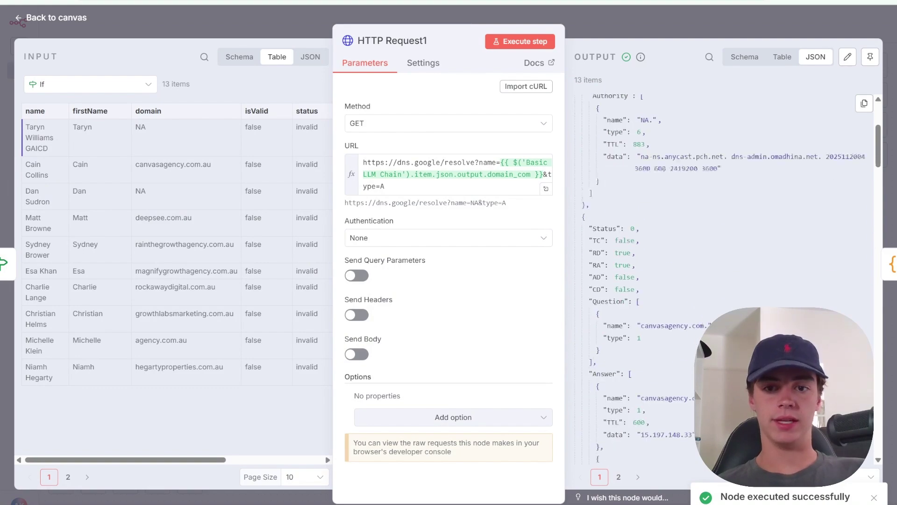
{"action": "scroll", "coordinate": [751, 290], "scroll_direction": "down", "scroll_amount": 2}
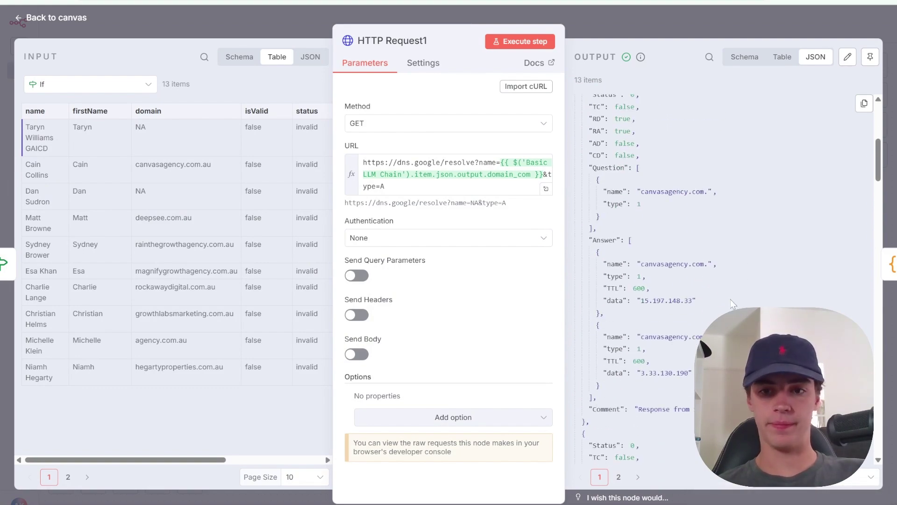
{"action": "scroll", "coordinate": [733, 304], "scroll_direction": "down", "scroll_amount": 10}
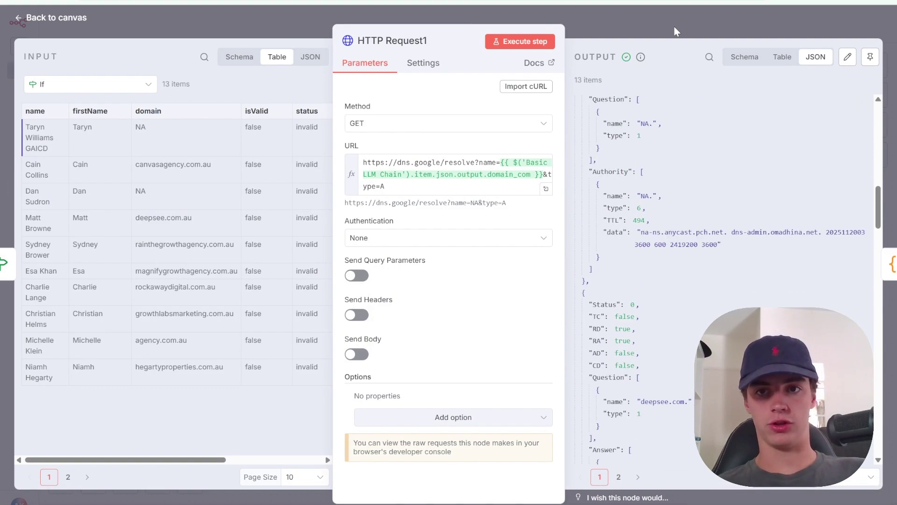
{"action": "key", "text": "Escape"}
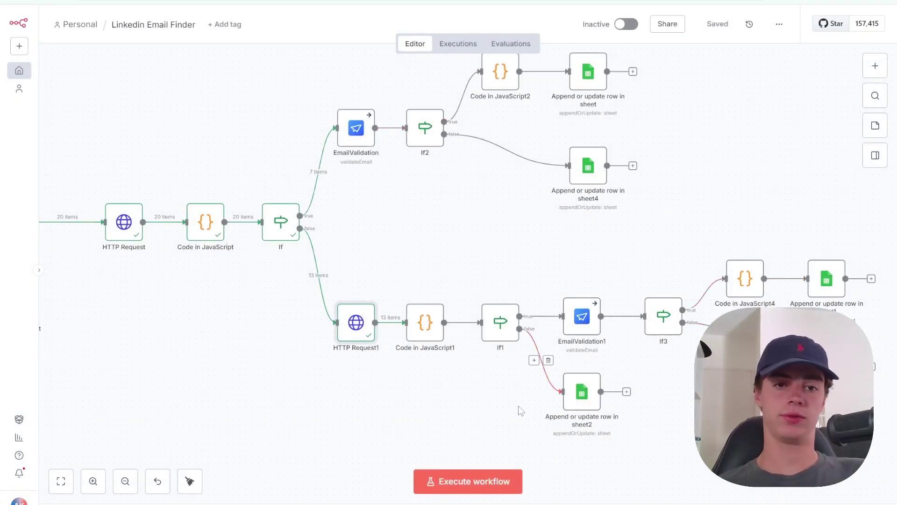
- Open the Code in JavaScript1 node, view its script's returned fields, and close it
{"action": "left_click", "coordinate": [416, 333]}
{"action": "key", "text": "Return"}
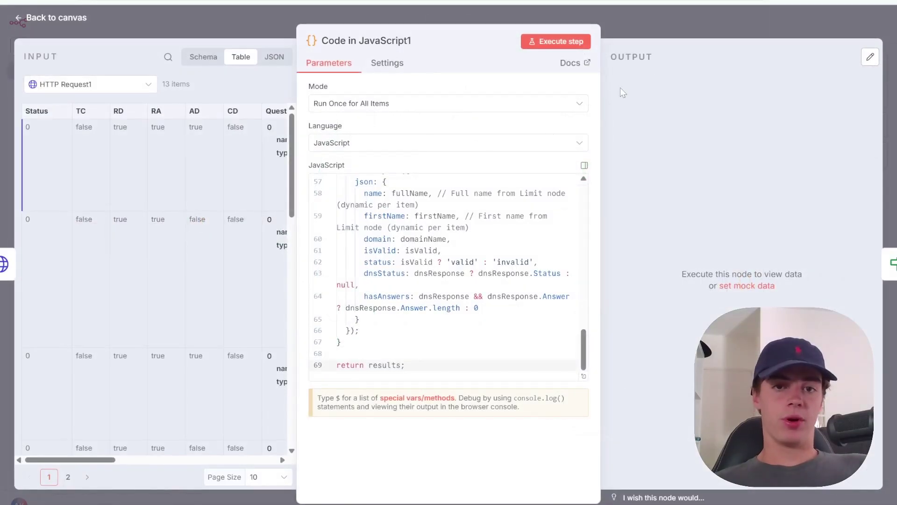
{"action": "left_click", "coordinate": [682, 11]}
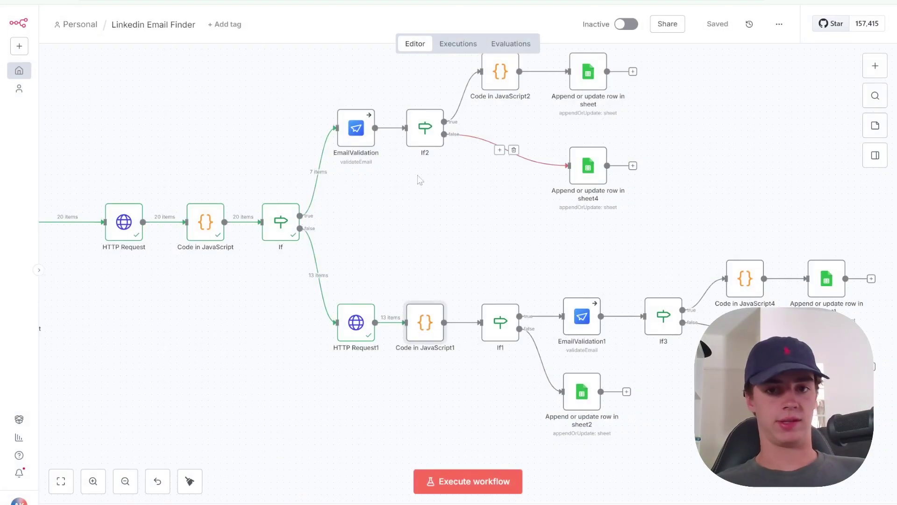
- Execute the Code in JavaScript1 node and check the domain, isValid and status fields of its first output items
{"action": "left_click", "coordinate": [409, 295]}
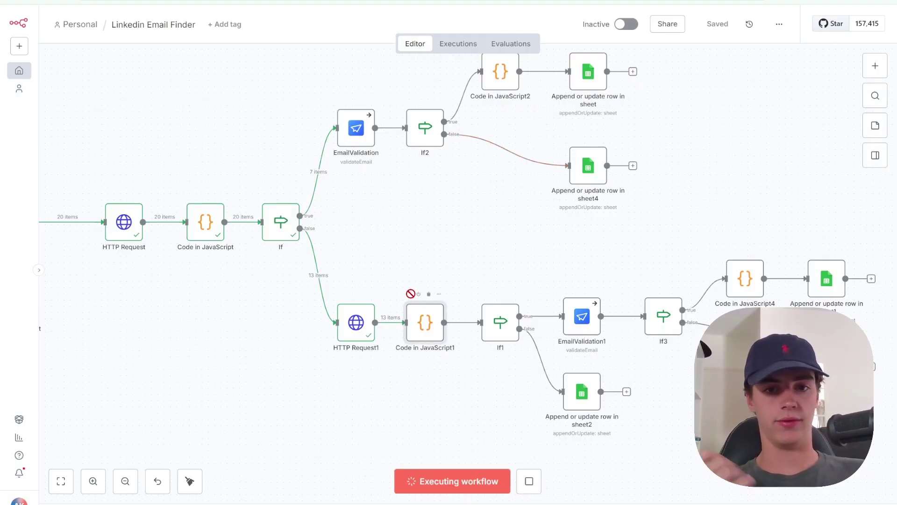
{"action": "double_click", "coordinate": [425, 328]}
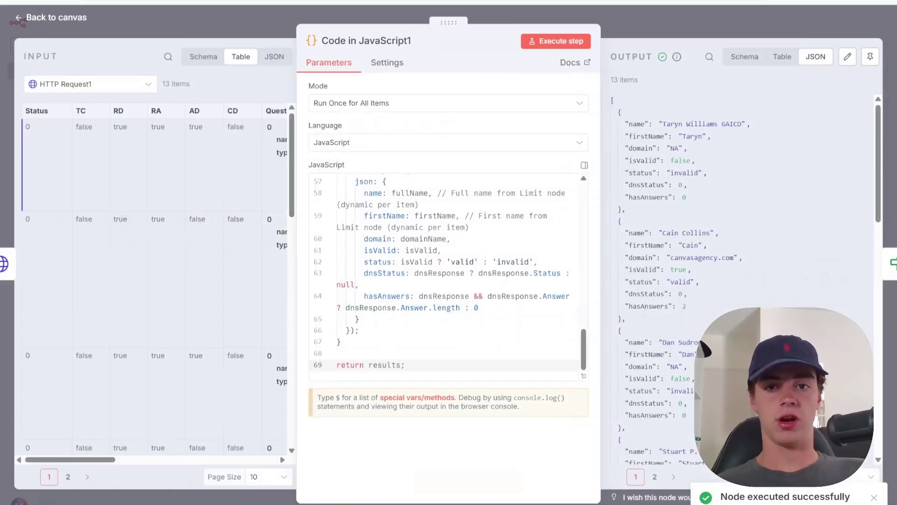
{"action": "left_click_drag", "start_coordinate": [662, 124], "coordinate": [721, 125]}
{"action": "left_click", "coordinate": [695, 154]}
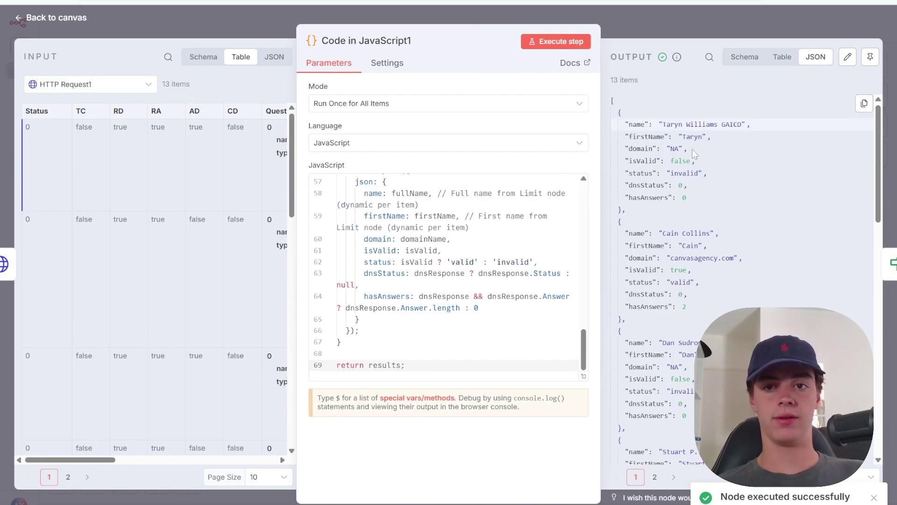
{"action": "scroll", "coordinate": [700, 192], "scroll_direction": "down", "scroll_amount": 1}
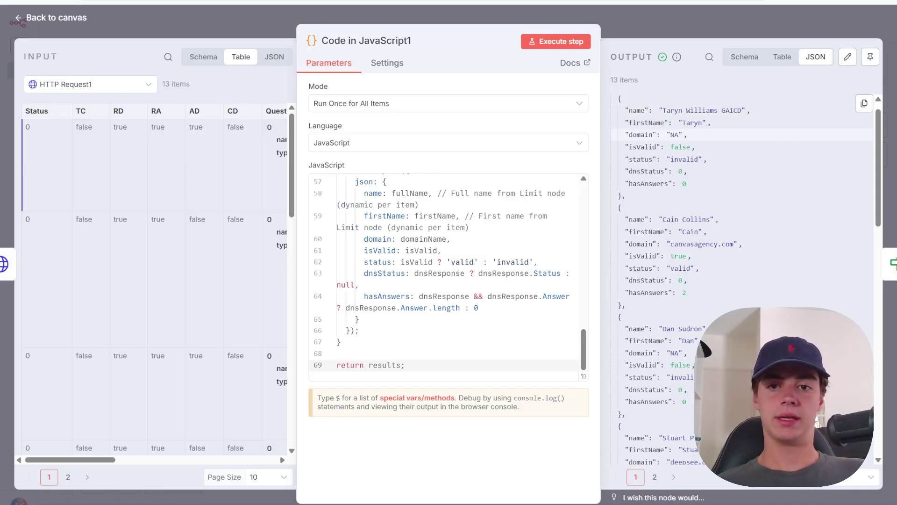
{"action": "left_click_drag", "start_coordinate": [738, 243], "coordinate": [645, 243]}
{"action": "left_click", "coordinate": [644, 271]}
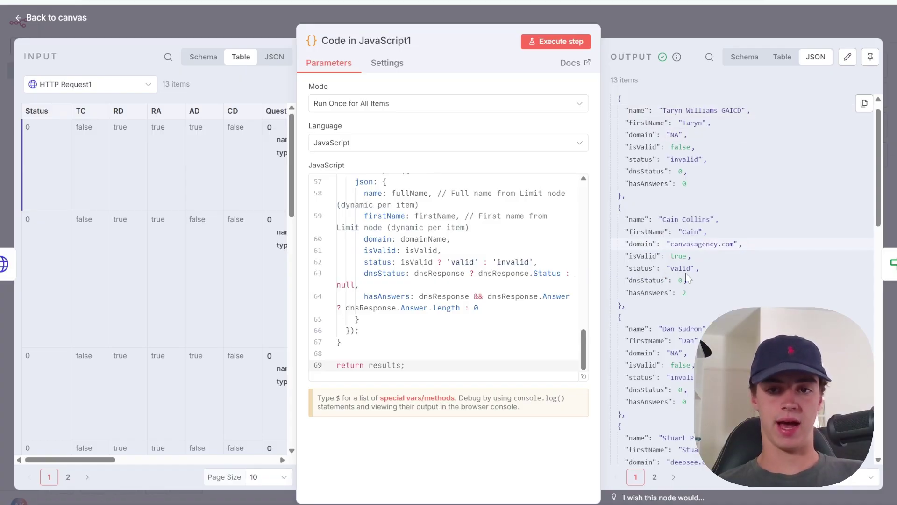
- Examine the domain validity of the remaining items in the Code in JavaScript1 output and close the node
{"action": "scroll", "coordinate": [685, 265], "scroll_direction": "down", "scroll_amount": 1}
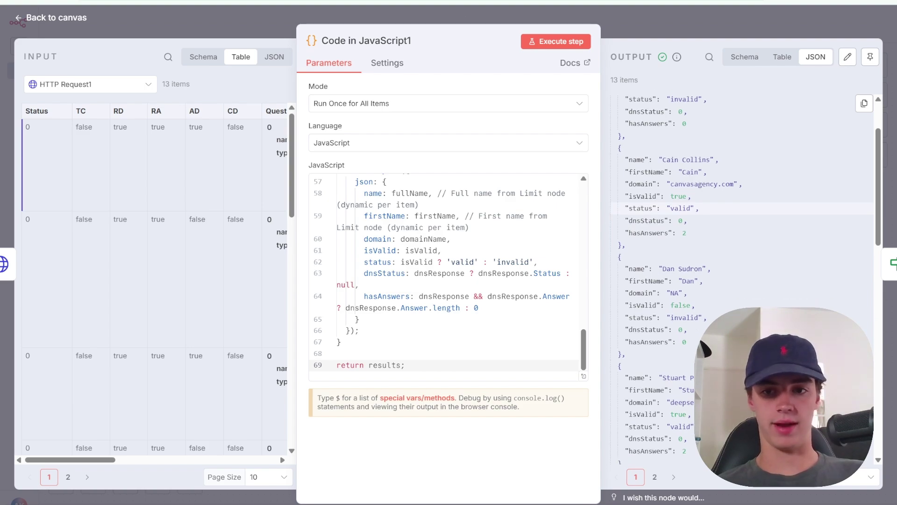
{"action": "scroll", "coordinate": [694, 369], "scroll_direction": "down", "scroll_amount": 2}
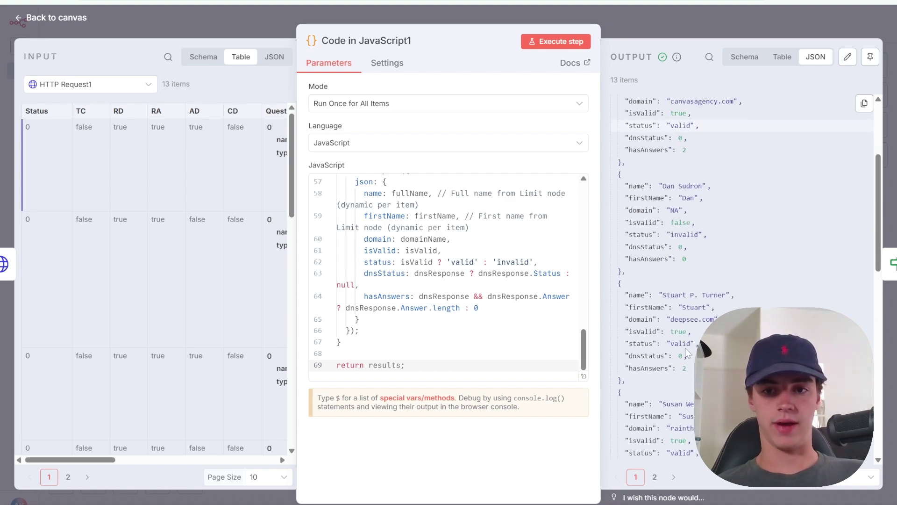
{"action": "scroll", "coordinate": [686, 352], "scroll_direction": "down", "scroll_amount": 2}
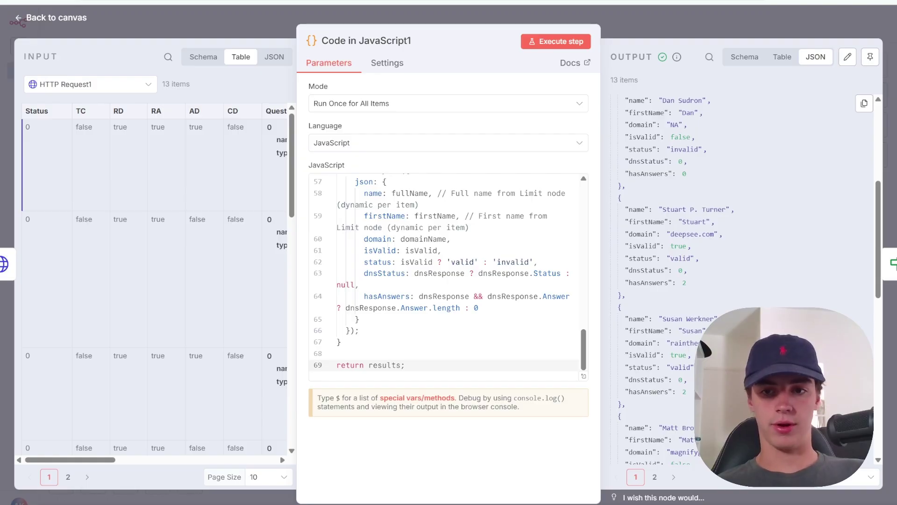
{"action": "scroll", "coordinate": [687, 415], "scroll_direction": "down", "scroll_amount": 2}
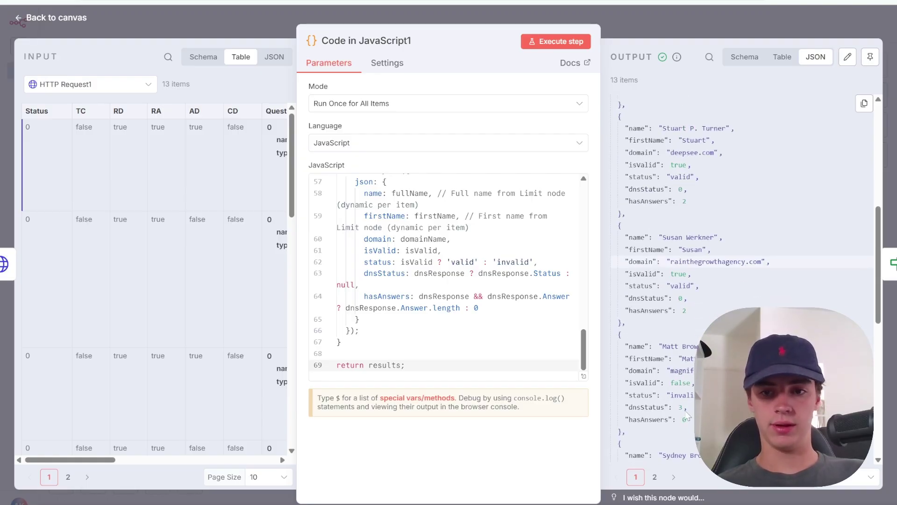
{"action": "scroll", "coordinate": [748, 279], "scroll_direction": "down", "scroll_amount": 3}
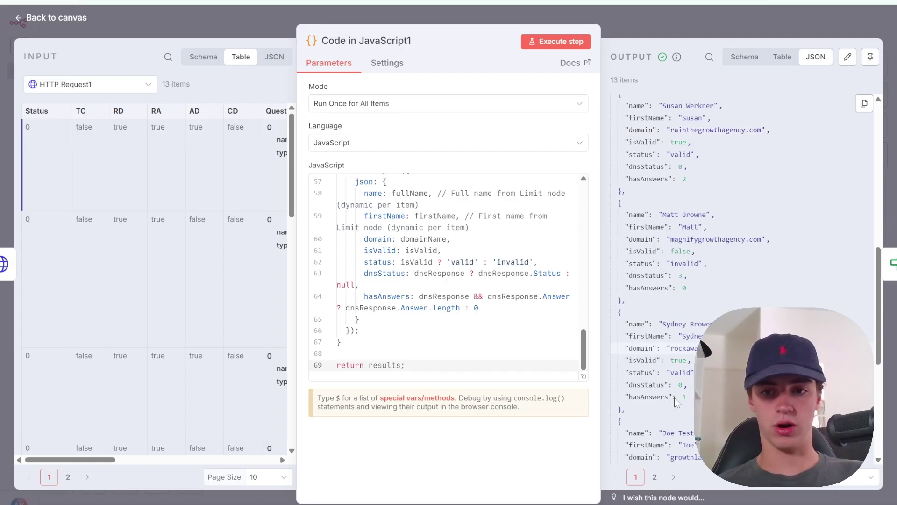
{"action": "scroll", "coordinate": [682, 297], "scroll_direction": "down", "scroll_amount": 1}
{"action": "scroll", "coordinate": [682, 296], "scroll_direction": "down", "scroll_amount": 2}
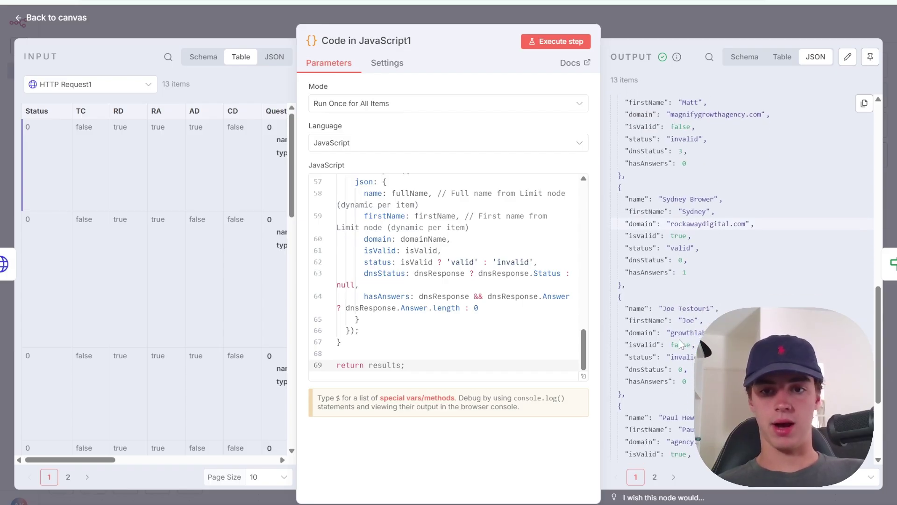
{"action": "scroll", "coordinate": [680, 342], "scroll_direction": "down", "scroll_amount": 1}
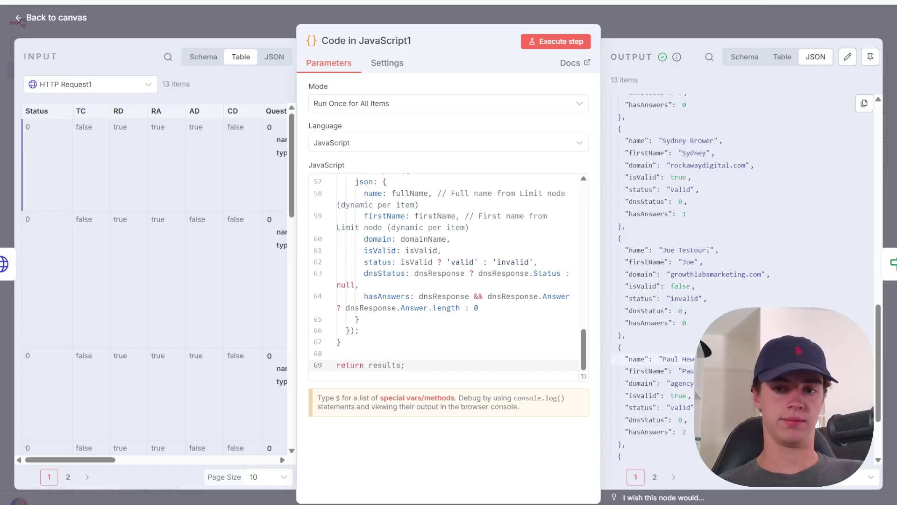
{"action": "left_click", "coordinate": [716, 24]}
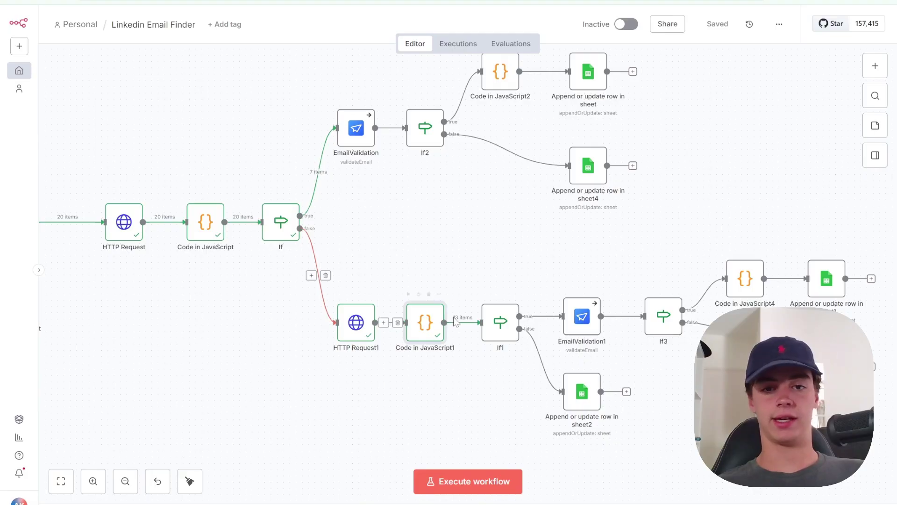
- Review the If1 node's status and hasAnswers conditions against its input columns, close it, and execute the node
{"action": "left_click", "coordinate": [506, 331]}
{"action": "double_click", "coordinate": [506, 331]}
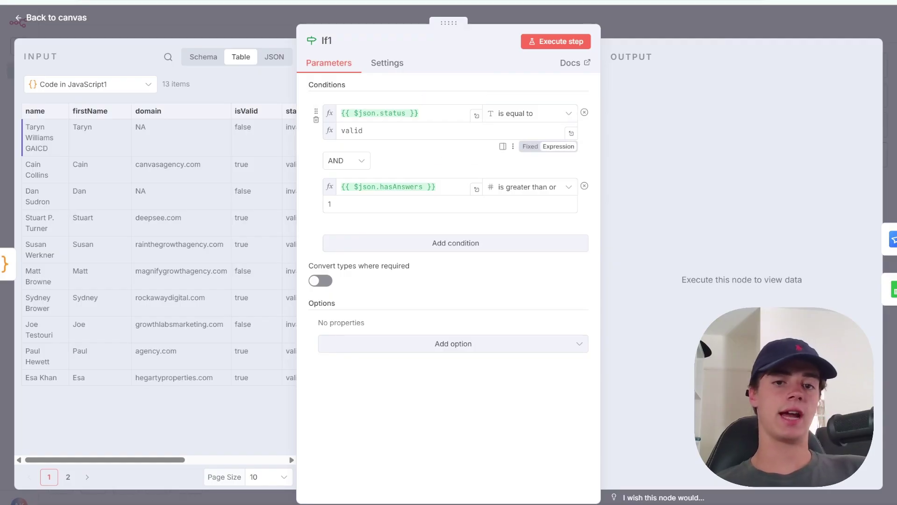
{"action": "scroll", "coordinate": [185, 234], "scroll_direction": "right", "scroll_amount": 5}
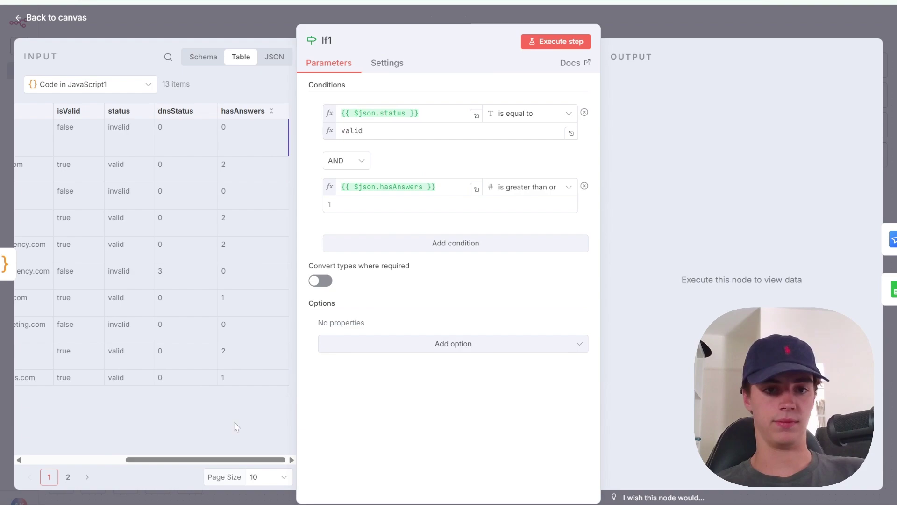
{"action": "left_click", "coordinate": [726, 37]}
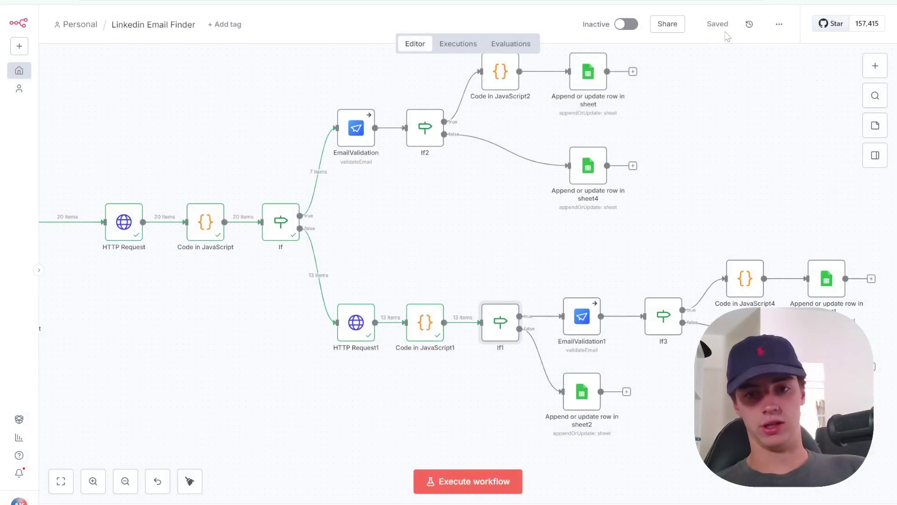
{"action": "left_click", "coordinate": [486, 296]}
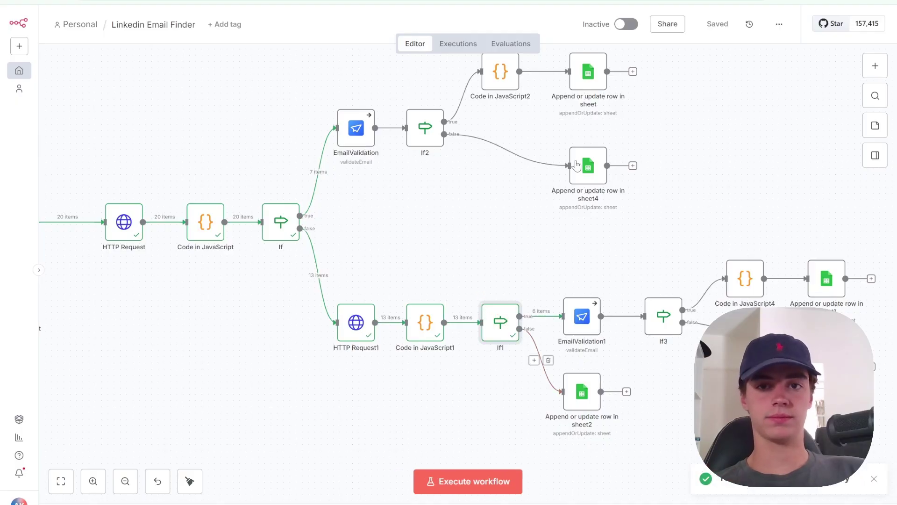
- Execute the EmailValidation1 node, review its Email expression combining firstName and domain, and close it
{"action": "scroll", "coordinate": [581, 318], "scroll_direction": "up", "scroll_amount": 2}
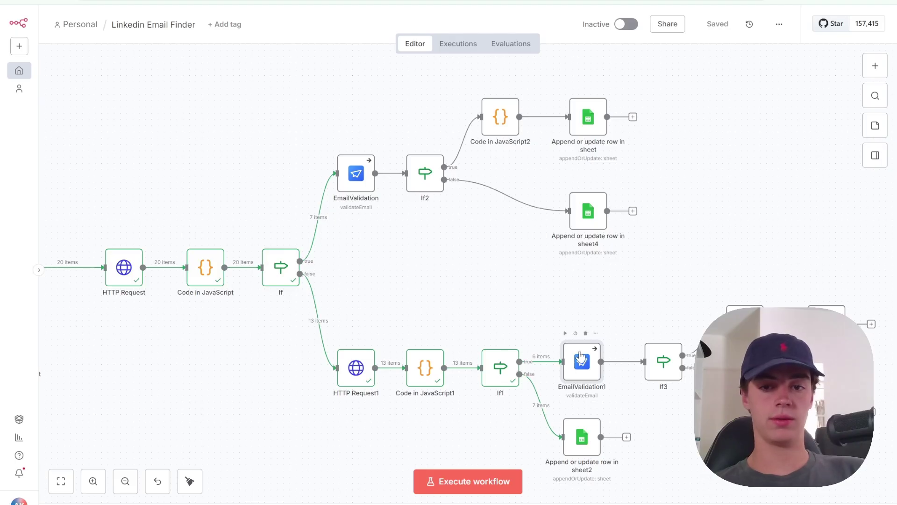
{"action": "left_click", "coordinate": [565, 334]}
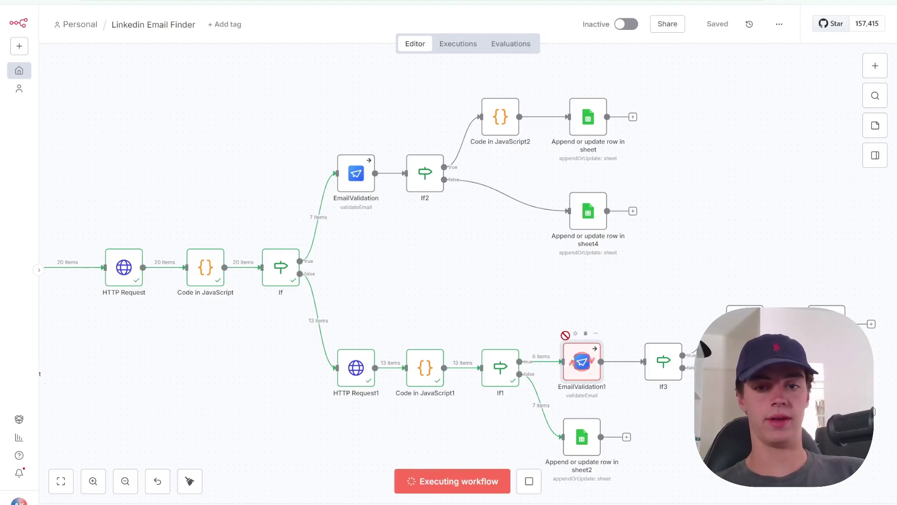
{"action": "double_click", "coordinate": [599, 358]}
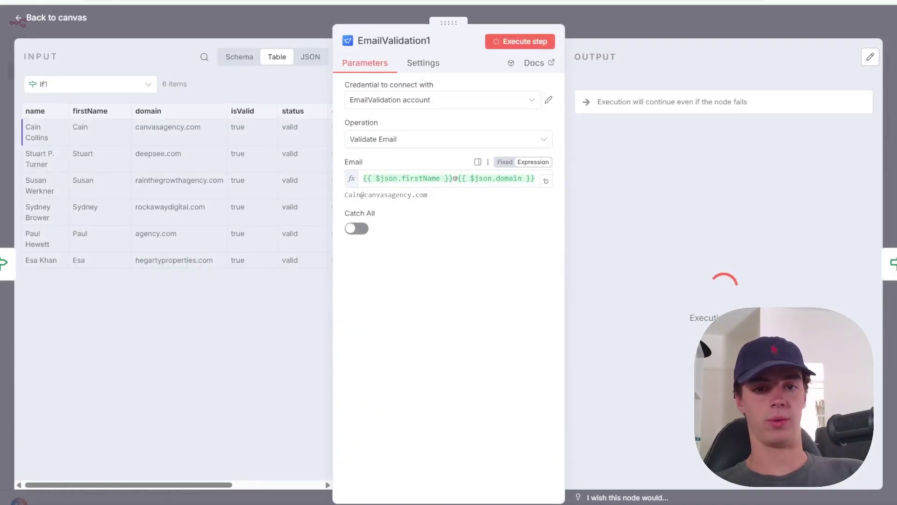
{"action": "left_click", "coordinate": [645, 23]}
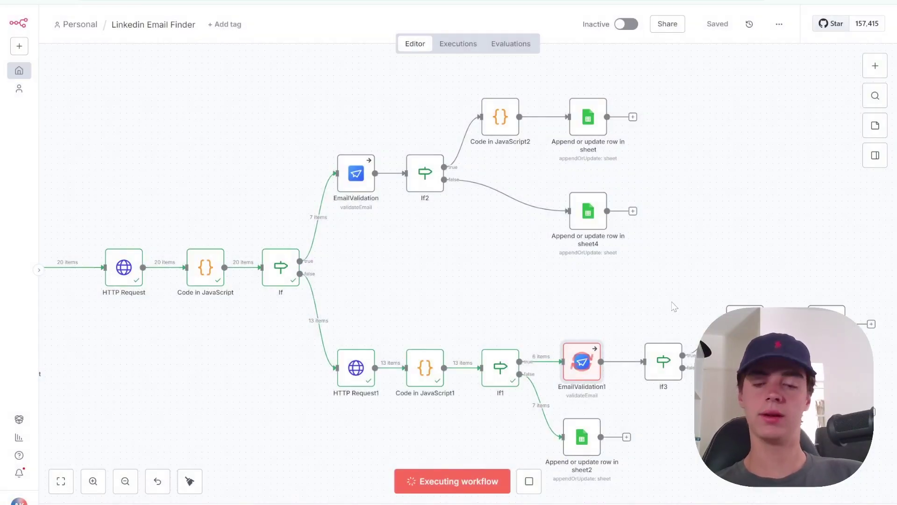
- Execute the If3 node, check its false-branch items in the input of Append or update row in sheet3, and close that node
{"action": "scroll", "coordinate": [655, 281], "scroll_direction": "right", "scroll_amount": 2}
{"action": "scroll", "coordinate": [655, 350], "scroll_direction": "right", "scroll_amount": 1}
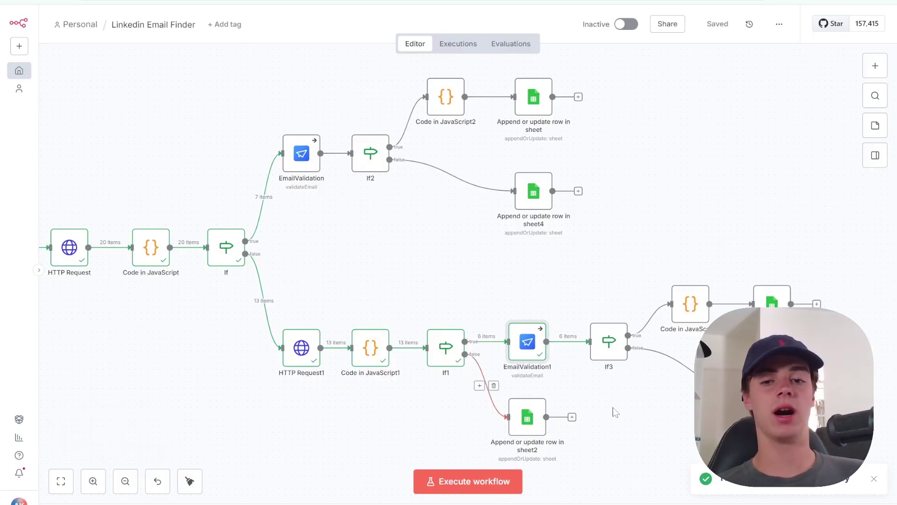
{"action": "scroll", "coordinate": [615, 412], "scroll_direction": "down", "scroll_amount": 1}
{"action": "scroll", "coordinate": [614, 411], "scroll_direction": "right", "scroll_amount": 1}
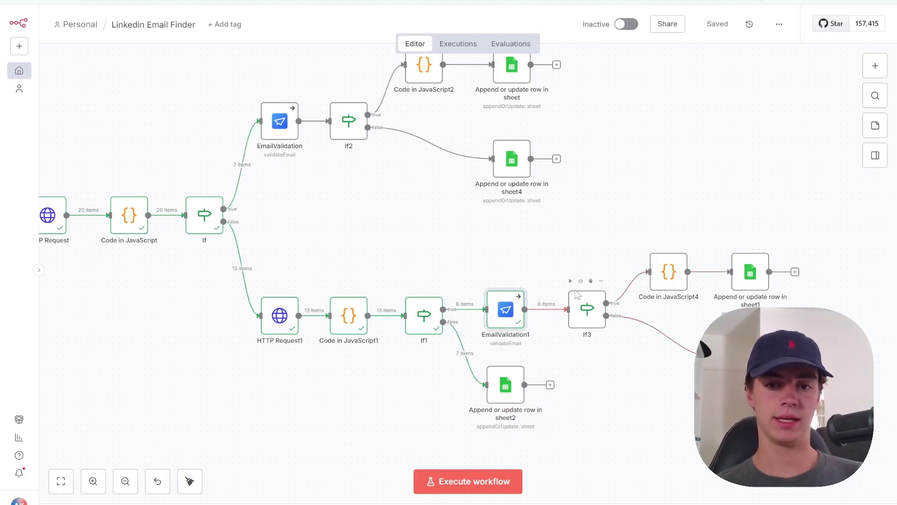
{"action": "left_click", "coordinate": [571, 282]}
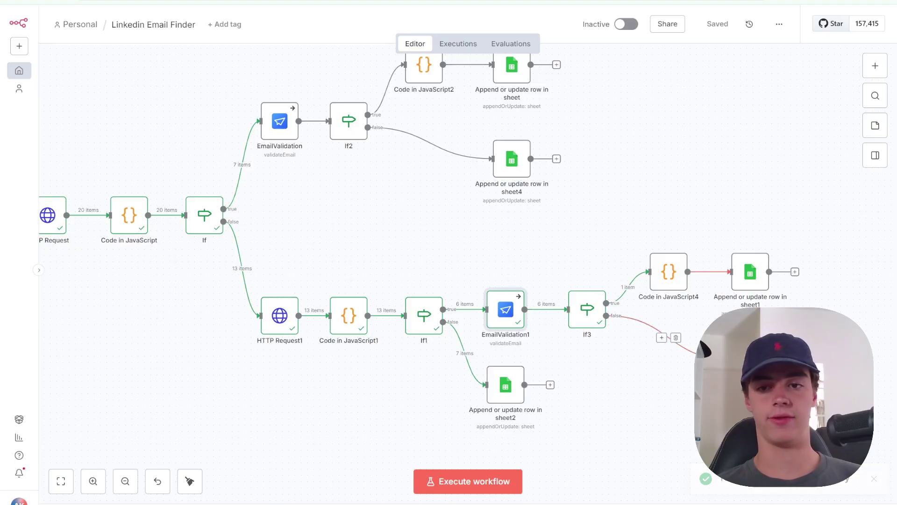
{"action": "double_click", "coordinate": [750, 359]}
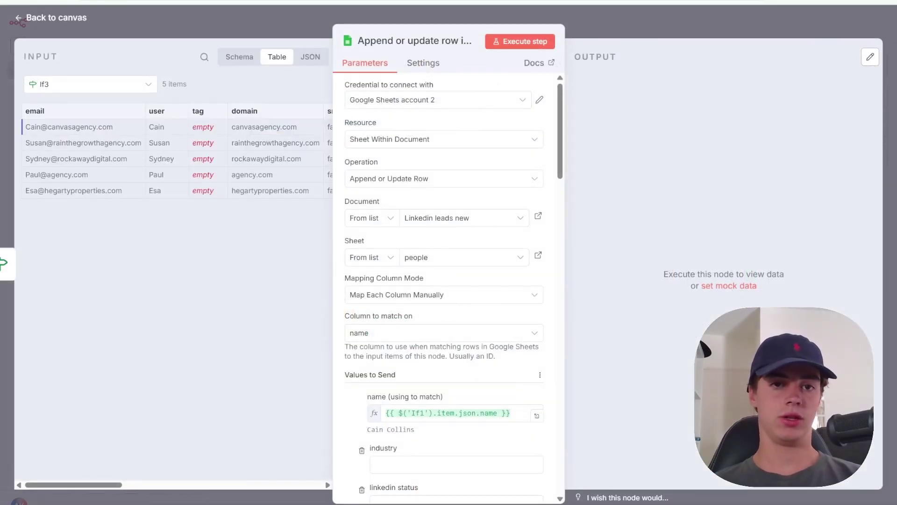
{"action": "left_click", "coordinate": [744, 32]}
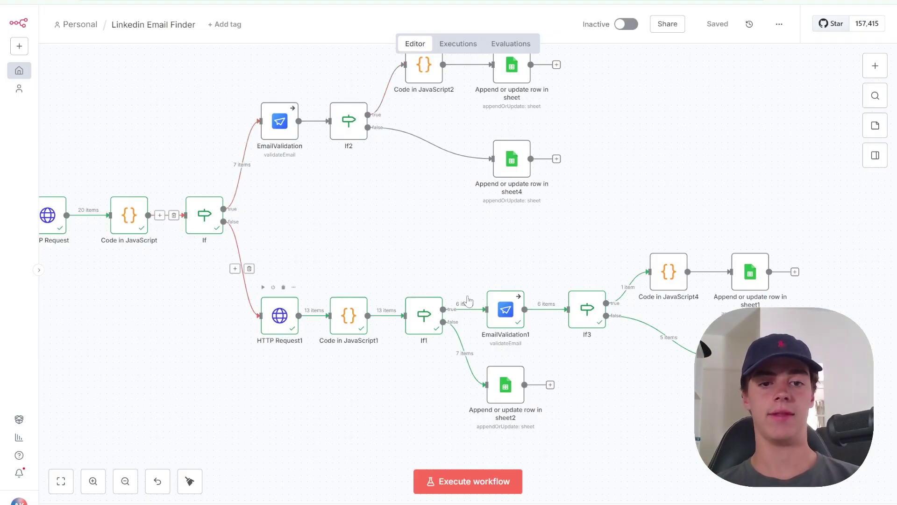
- Examine the fallback branch from HTTP Request1 to If3 and how its items split between the true and false outputs
{"action": "scroll", "coordinate": [318, 346], "scroll_direction": "down", "scroll_amount": 4}
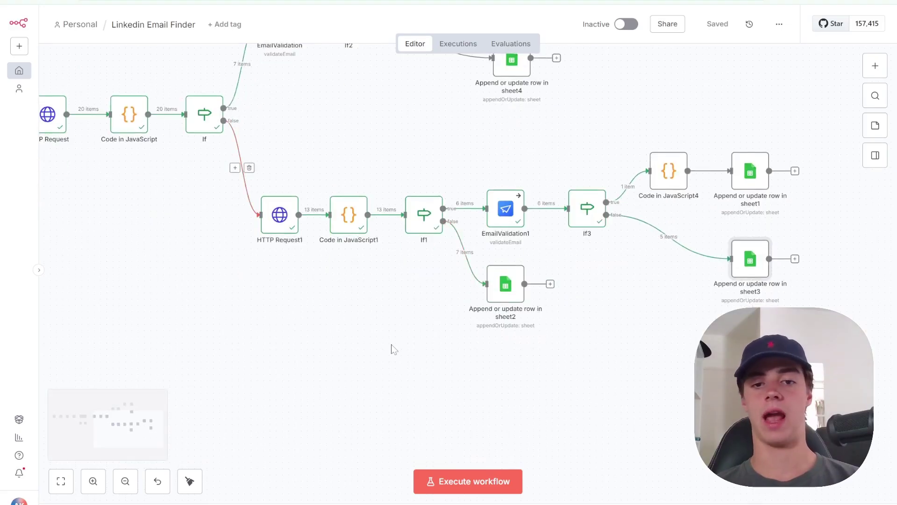
{"action": "scroll", "coordinate": [479, 405], "scroll_direction": "down", "scroll_amount": 1}
{"action": "scroll", "coordinate": [479, 404], "scroll_direction": "down", "scroll_amount": 2}
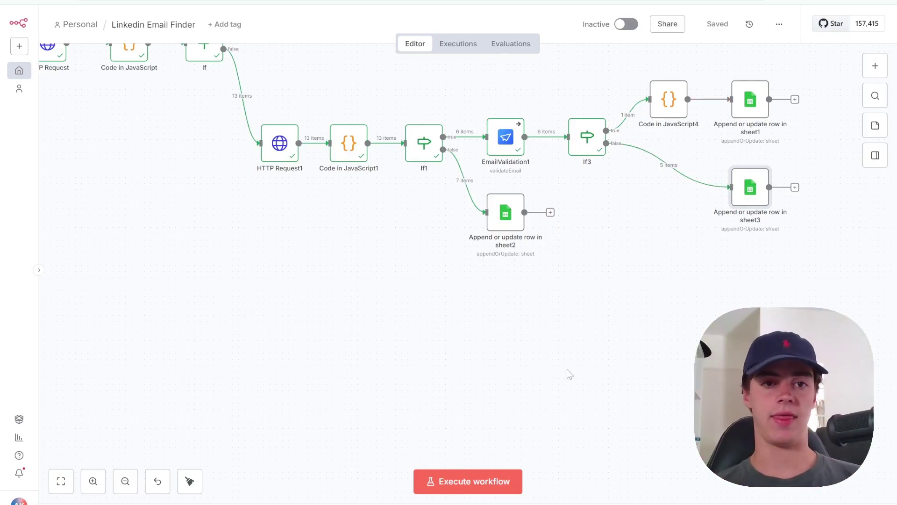
{"action": "scroll", "coordinate": [569, 374], "scroll_direction": "up", "scroll_amount": 5}
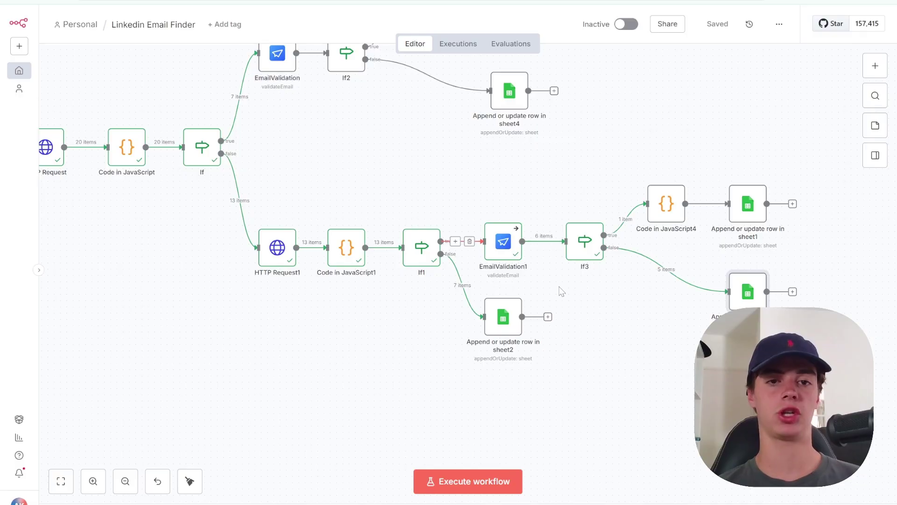
{"action": "scroll", "coordinate": [561, 290], "scroll_direction": "up", "scroll_amount": 2}
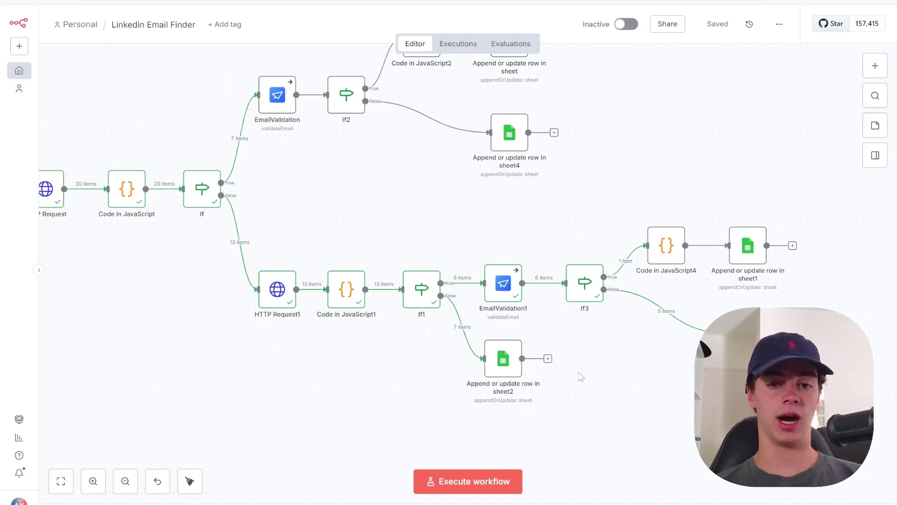
{"action": "scroll", "coordinate": [605, 380], "scroll_direction": "down", "scroll_amount": 2}
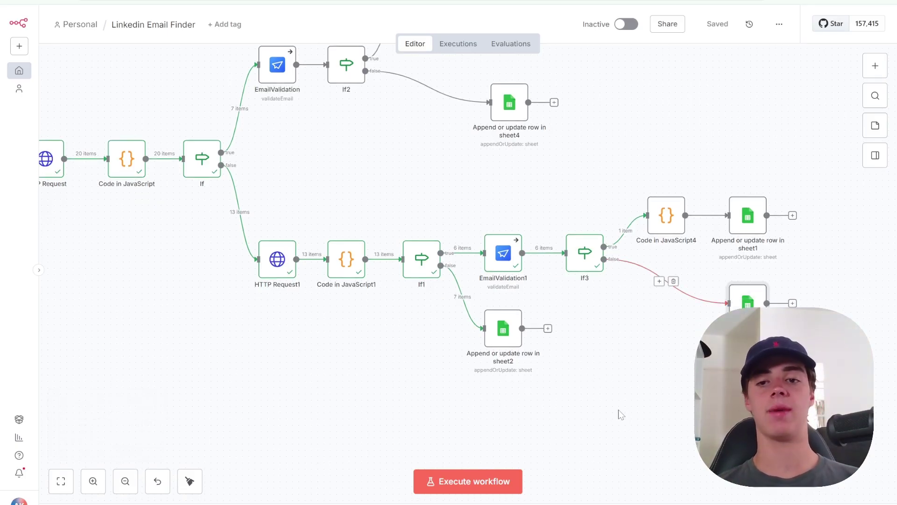
{"action": "scroll", "coordinate": [619, 415], "scroll_direction": "up", "scroll_amount": 3}
{"action": "scroll", "coordinate": [509, 262], "scroll_direction": "down", "scroll_amount": 1}
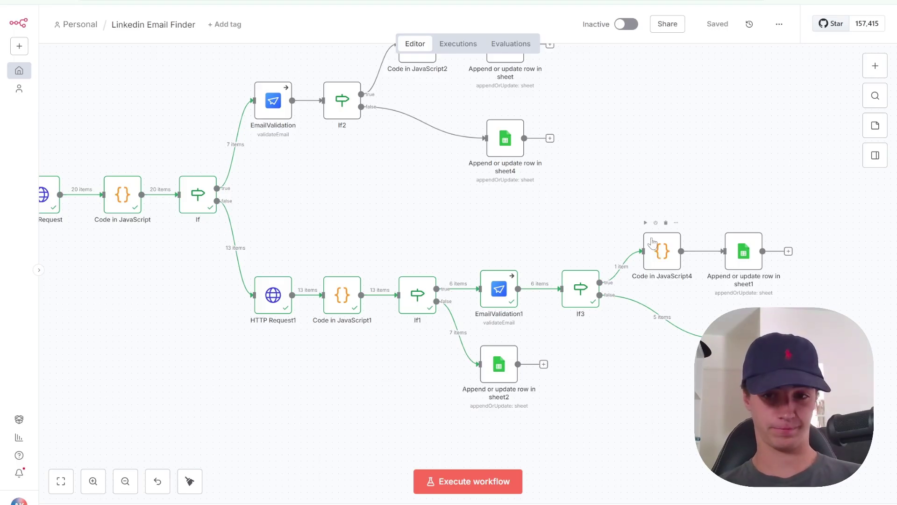
- Execute the Code in JavaScript4 node, check the businessName field in its output, and close it
{"action": "left_click", "coordinate": [645, 223]}
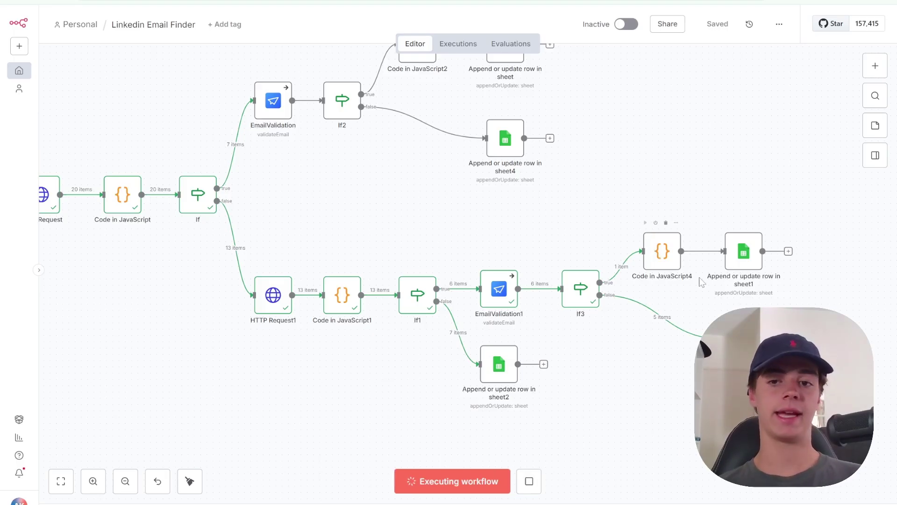
{"action": "double_click", "coordinate": [658, 266]}
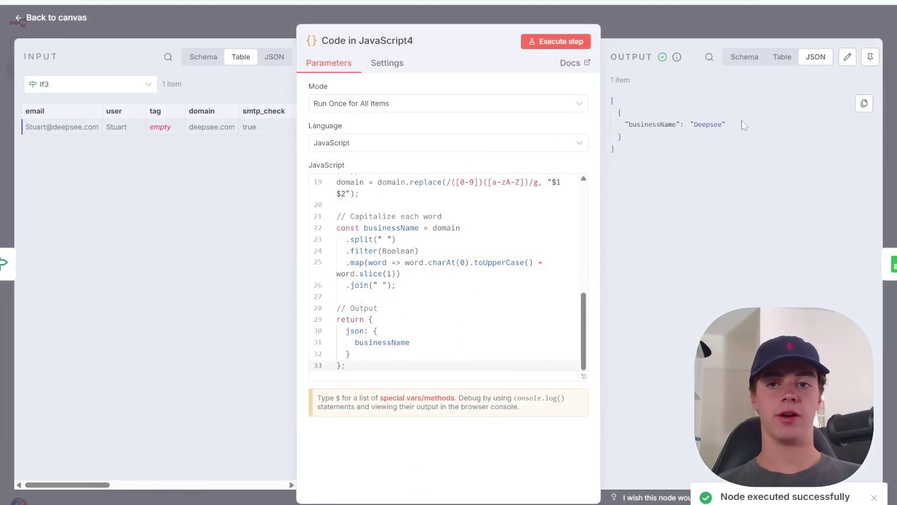
{"action": "triple_click", "coordinate": [709, 123]}
{"action": "left_click", "coordinate": [709, 123]}
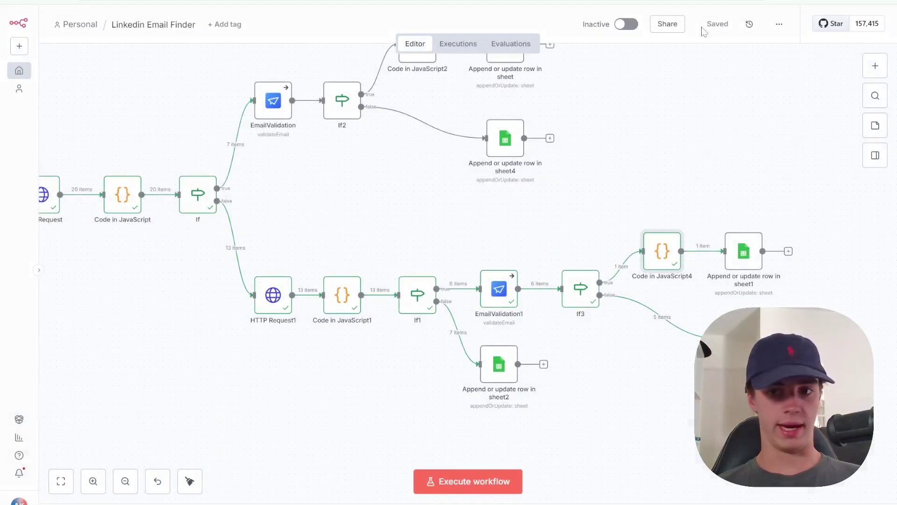
{"action": "left_click", "coordinate": [702, 27]}
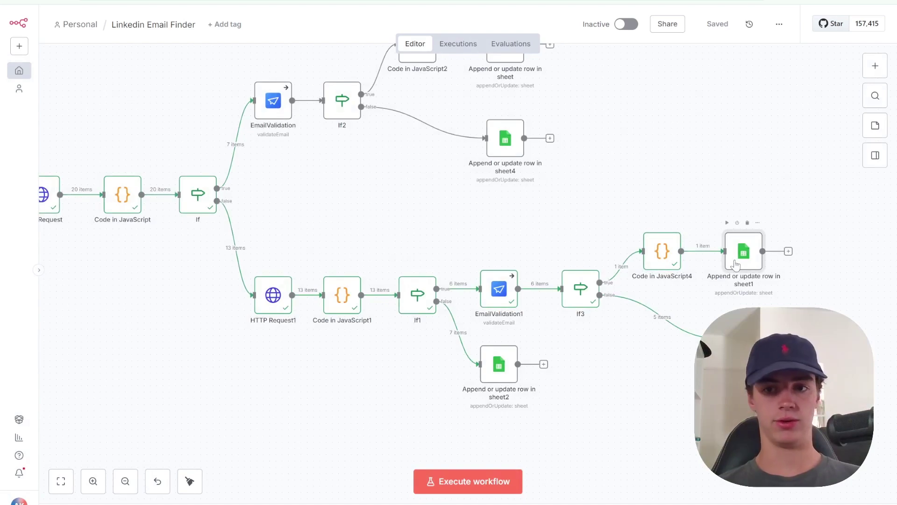
- Review the name, Email Status and Email Address values mapped in Append or update row in sheet1, and close the node
{"action": "key", "text": "Return"}
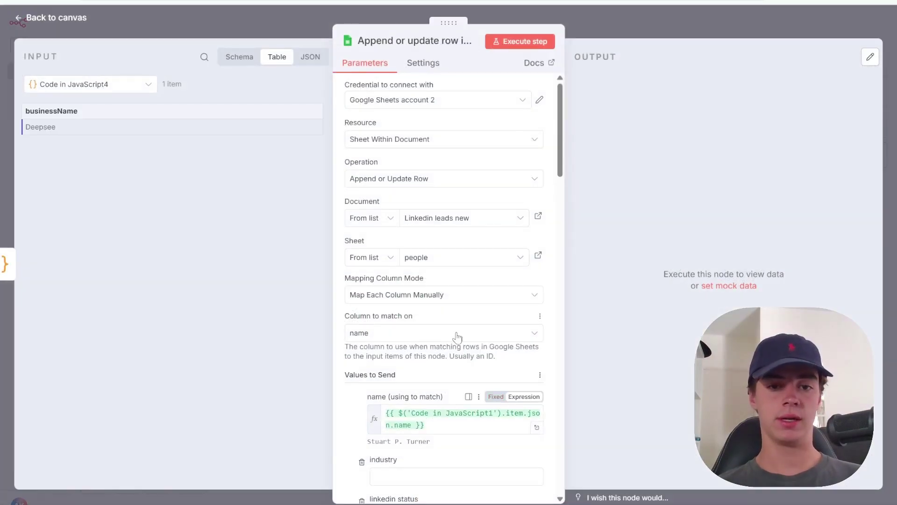
{"action": "scroll", "coordinate": [457, 341], "scroll_direction": "down", "scroll_amount": 8}
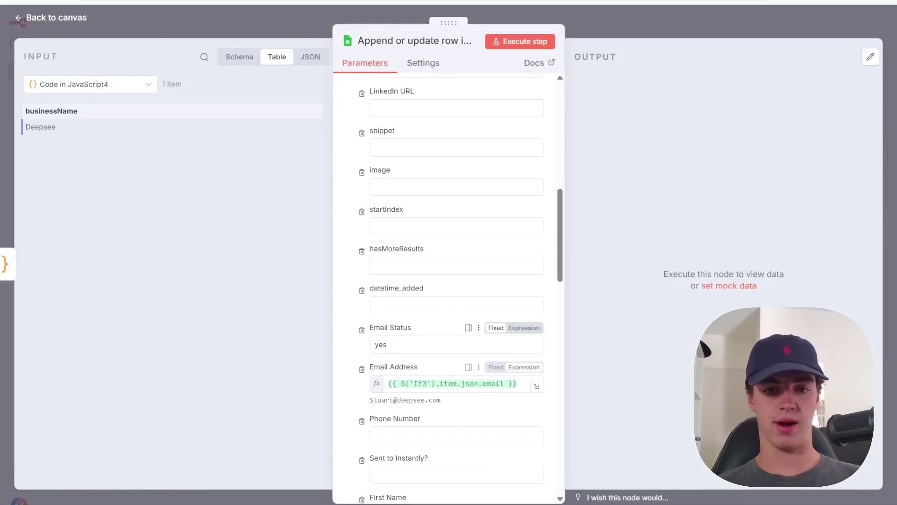
{"action": "left_click", "coordinate": [654, 19]}
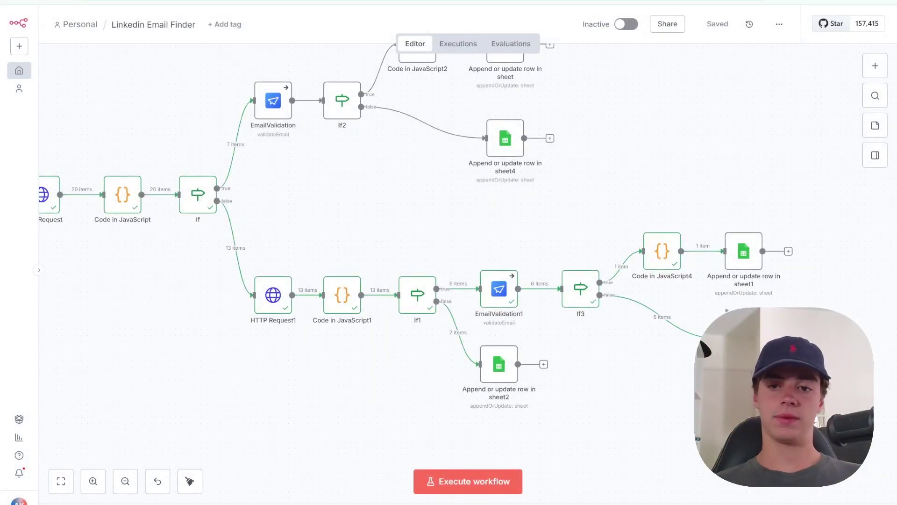
- Review the Email Status and Email Address mapping in Append or update row in sheet3, and close the node
{"action": "double_click", "coordinate": [729, 346]}
{"action": "scroll", "coordinate": [449, 304], "scroll_direction": "down", "scroll_amount": 5}
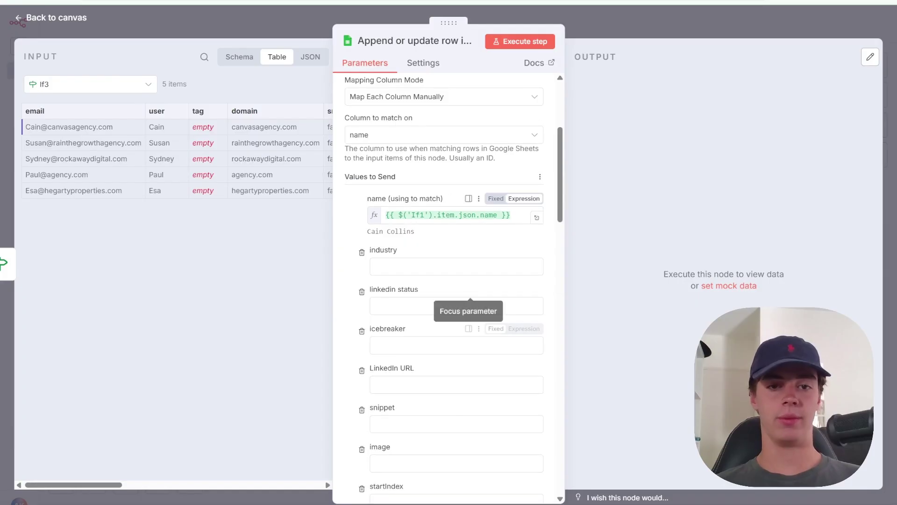
{"action": "scroll", "coordinate": [448, 281], "scroll_direction": "down", "scroll_amount": 8}
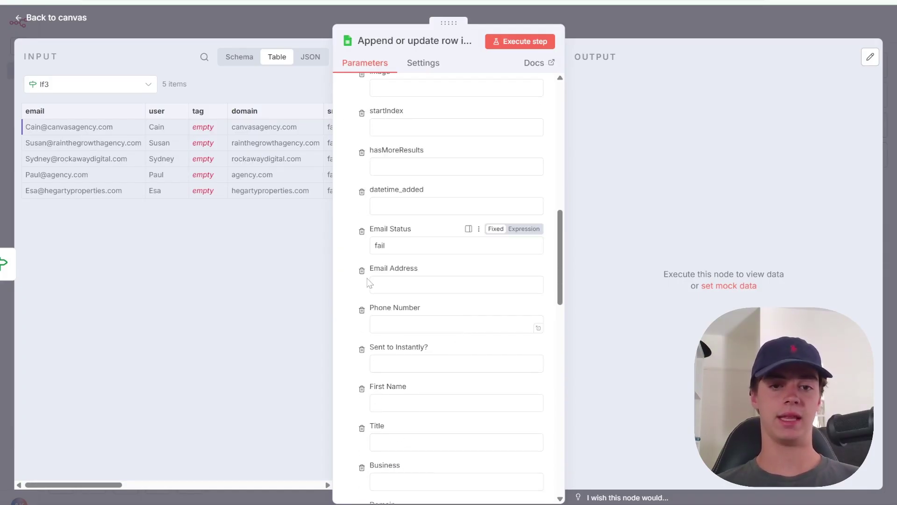
{"action": "left_click", "coordinate": [637, 22]}
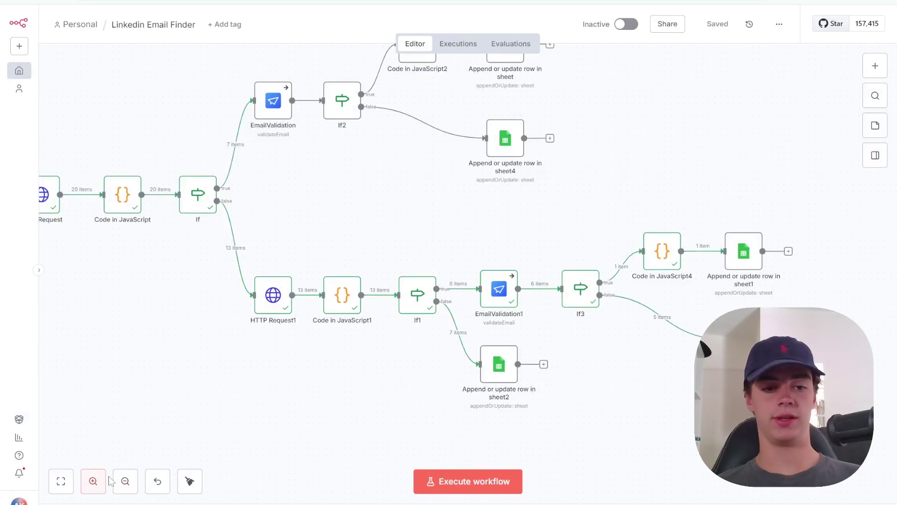
- Examine the whole workflow from the Schedule Trigger through both email validation branches to the Google Sheets update nodes
{"action": "left_click", "coordinate": [125, 482]}
{"action": "scroll", "coordinate": [295, 325], "scroll_direction": "left", "scroll_amount": 3}
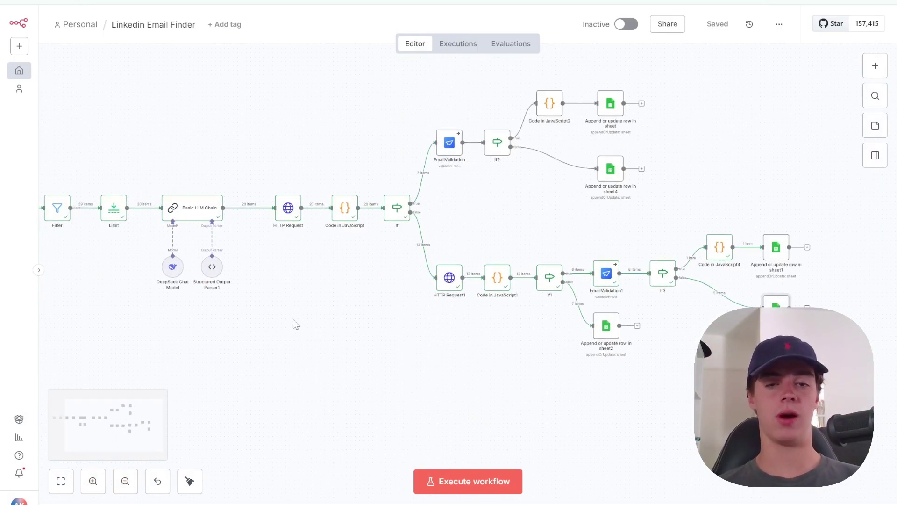
{"action": "scroll", "coordinate": [374, 312], "scroll_direction": "left", "scroll_amount": 5}
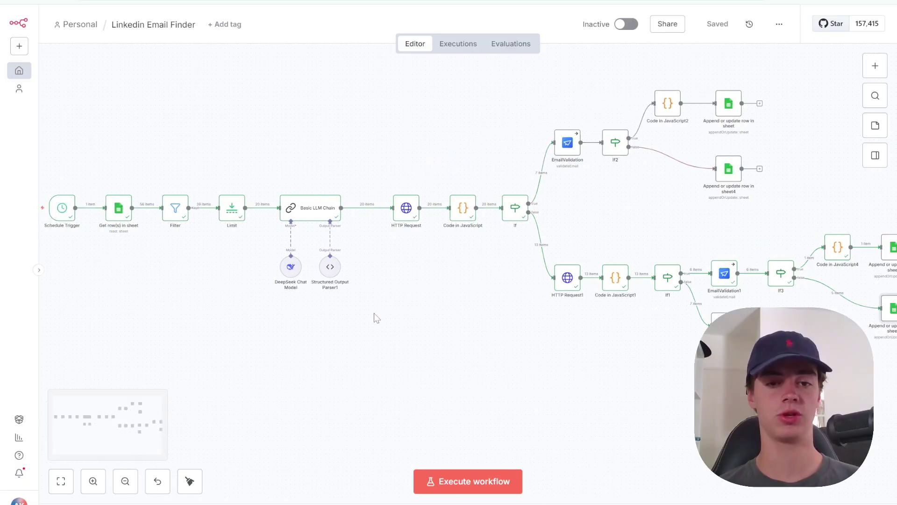
{"action": "scroll", "coordinate": [503, 321], "scroll_direction": "left", "scroll_amount": 2}
{"action": "scroll", "coordinate": [549, 361], "scroll_direction": "right", "scroll_amount": 10}
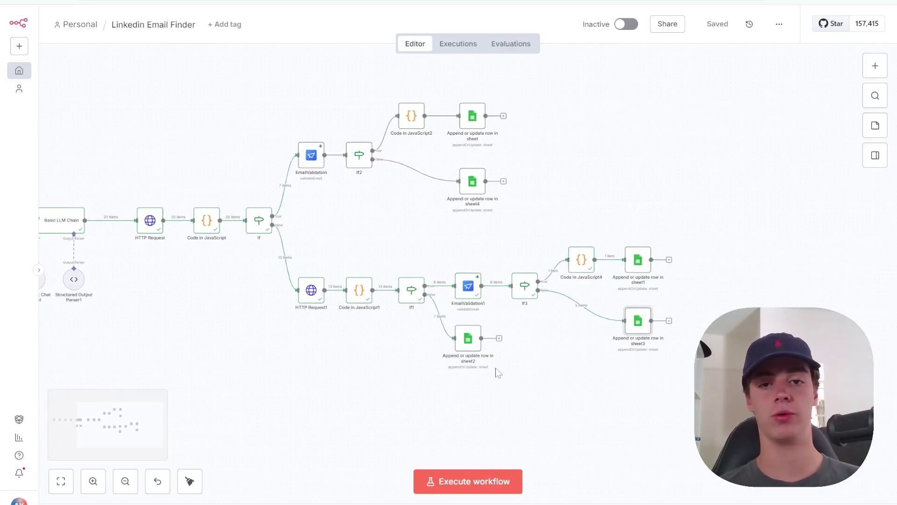
{"action": "scroll", "coordinate": [498, 373], "scroll_direction": "left", "scroll_amount": 9}
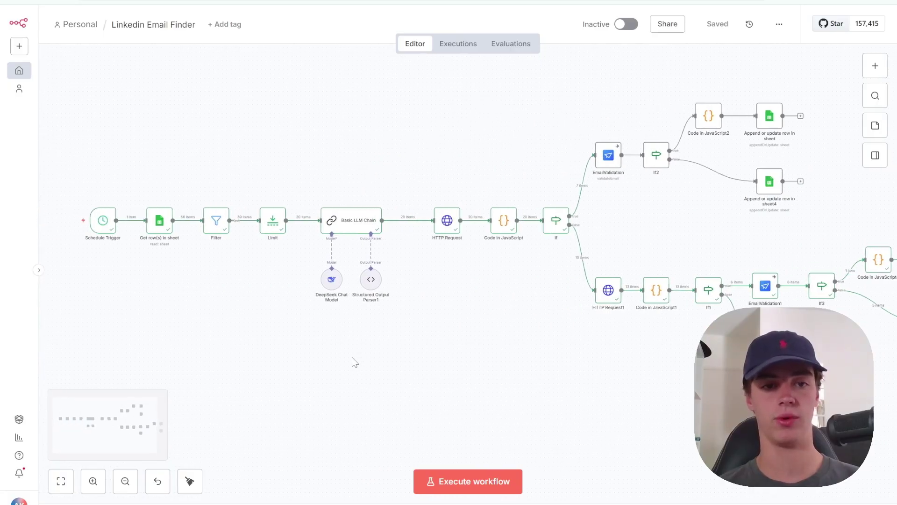
{"action": "scroll", "coordinate": [355, 363], "scroll_direction": "left", "scroll_amount": 1}
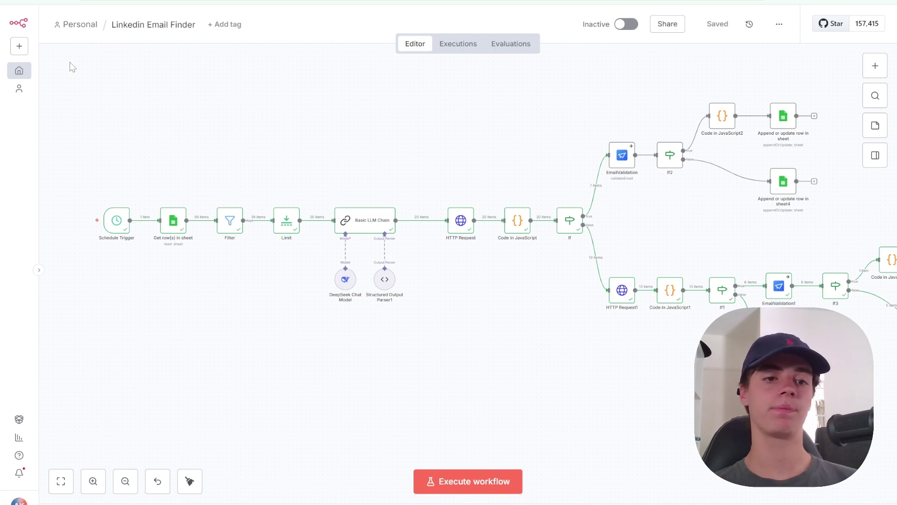
{"action": "scroll", "coordinate": [710, 279], "scroll_direction": "right", "scroll_amount": 3}
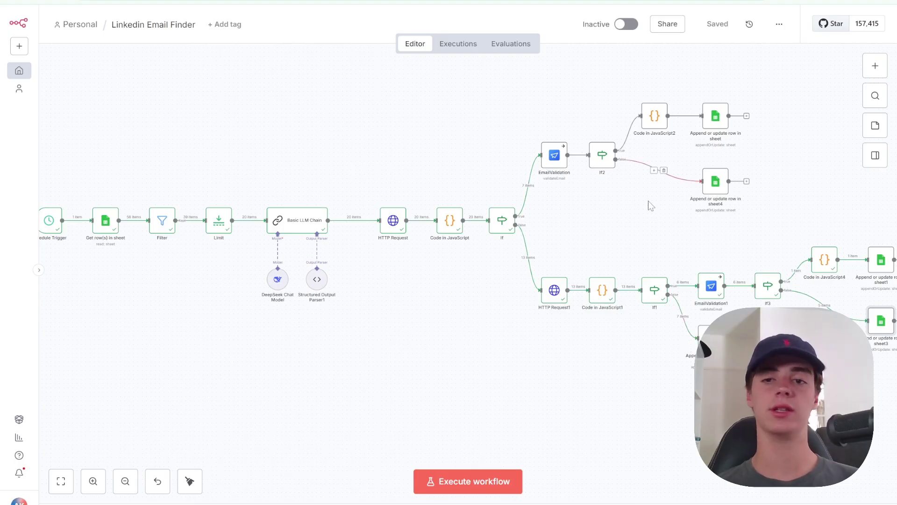
{"action": "scroll", "coordinate": [608, 303], "scroll_direction": "left", "scroll_amount": 2}
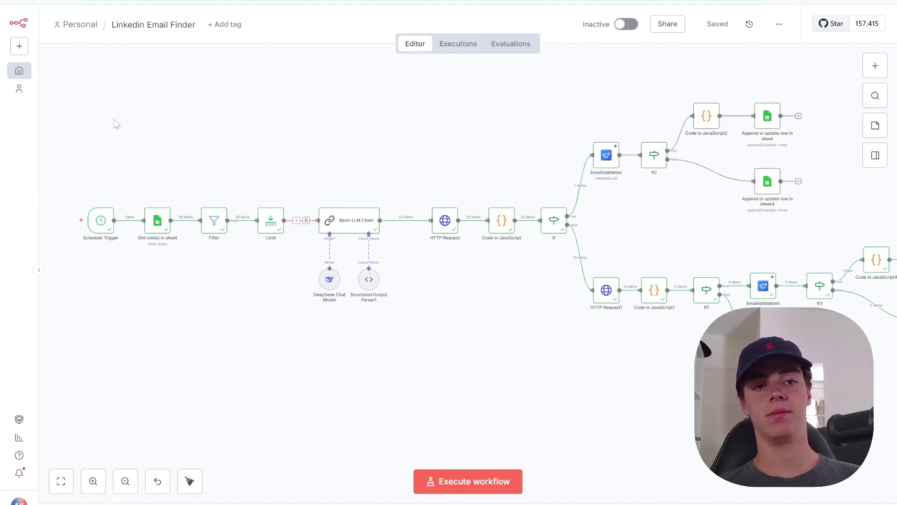
{"action": "left_click_drag", "start_coordinate": [78, 75], "coordinate": [112, 256]}
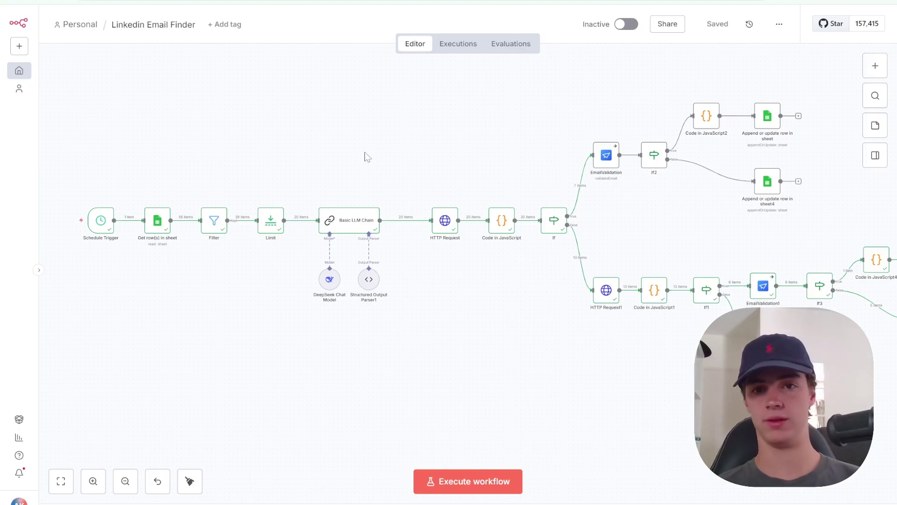
{"action": "left_click_drag", "start_coordinate": [63, 87], "coordinate": [196, 182]}
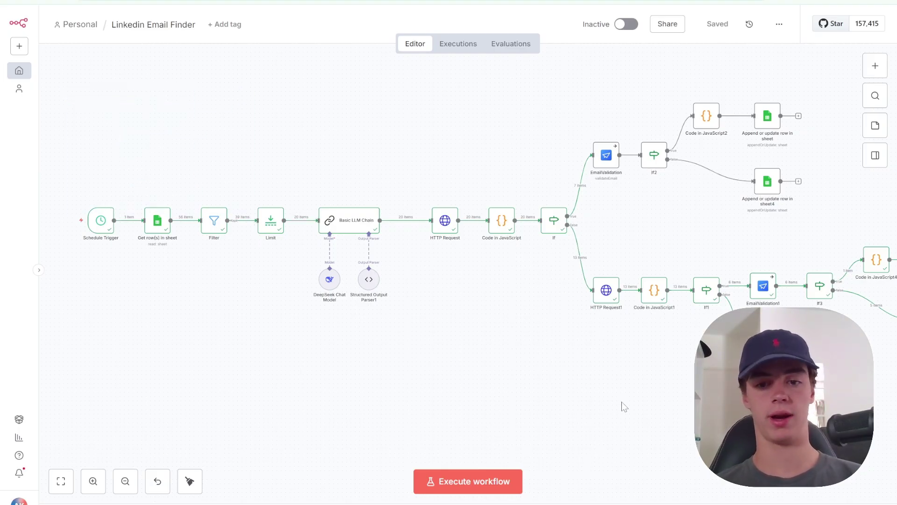